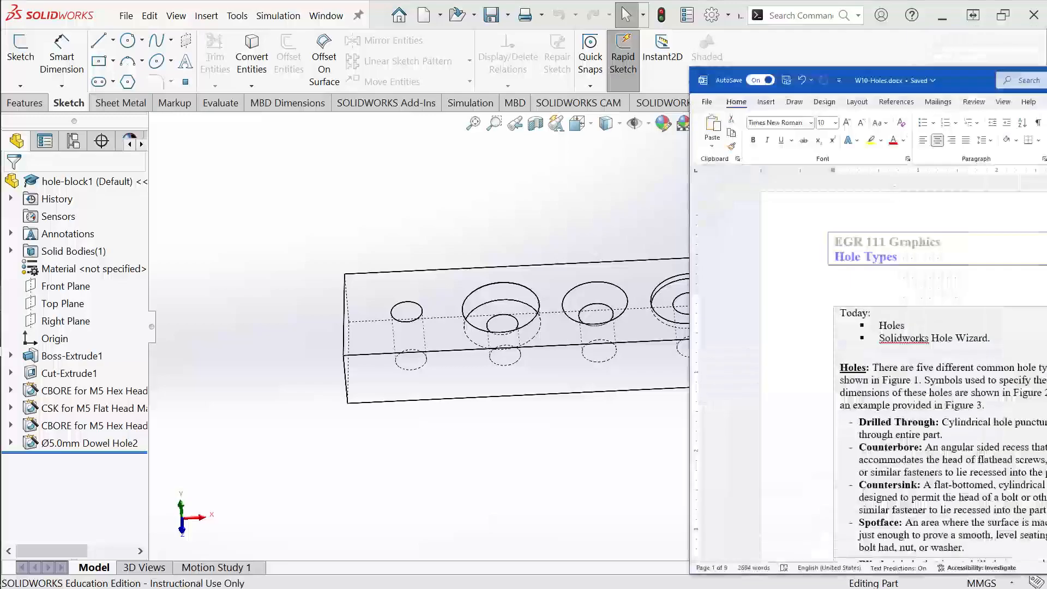
- Examine the W10-Holes document's hole types, ANSI symbols, dimensioned hole example and specialty tools
left_click(897, 49)
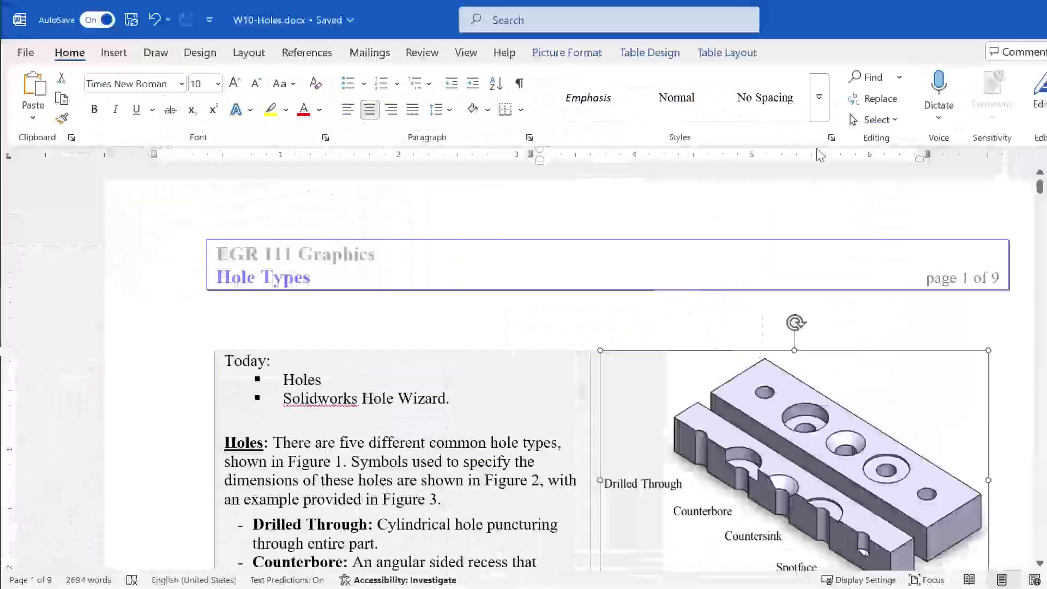
scroll(594, 333, "down", 5)
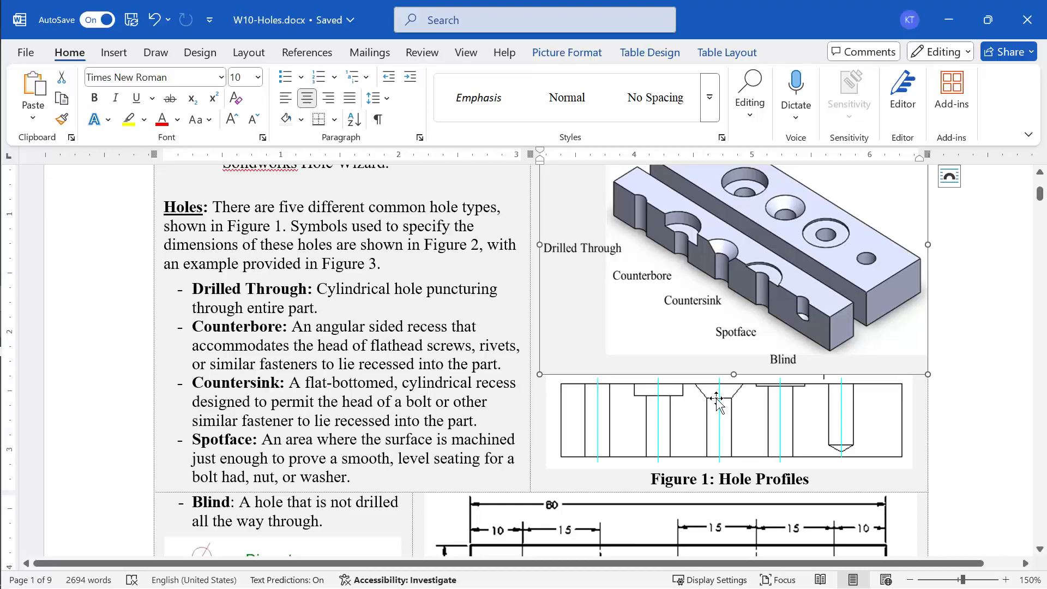
scroll(717, 401, "down", 3)
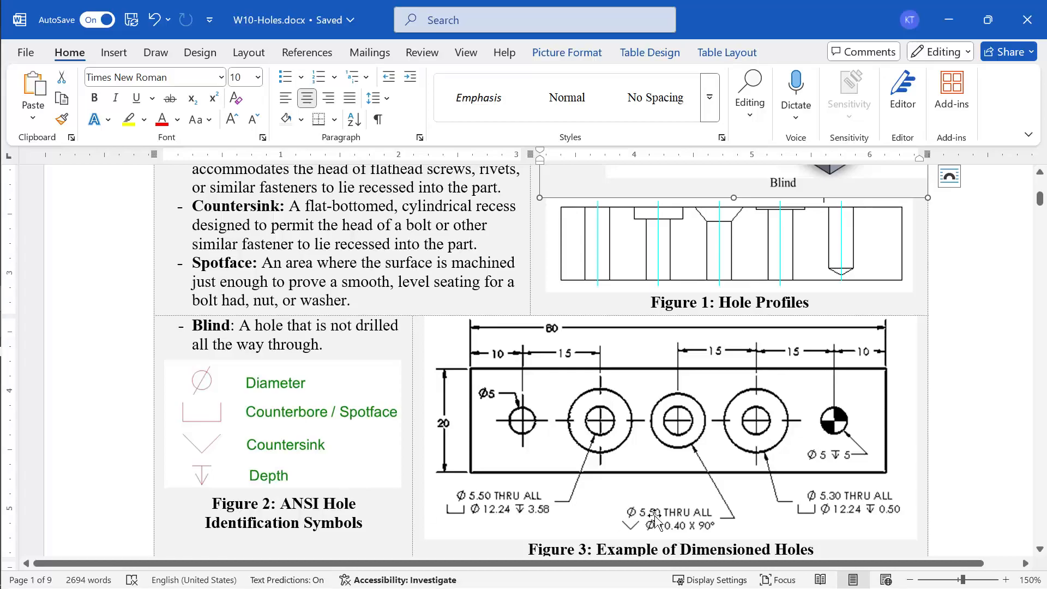
scroll(655, 521, "down", 5)
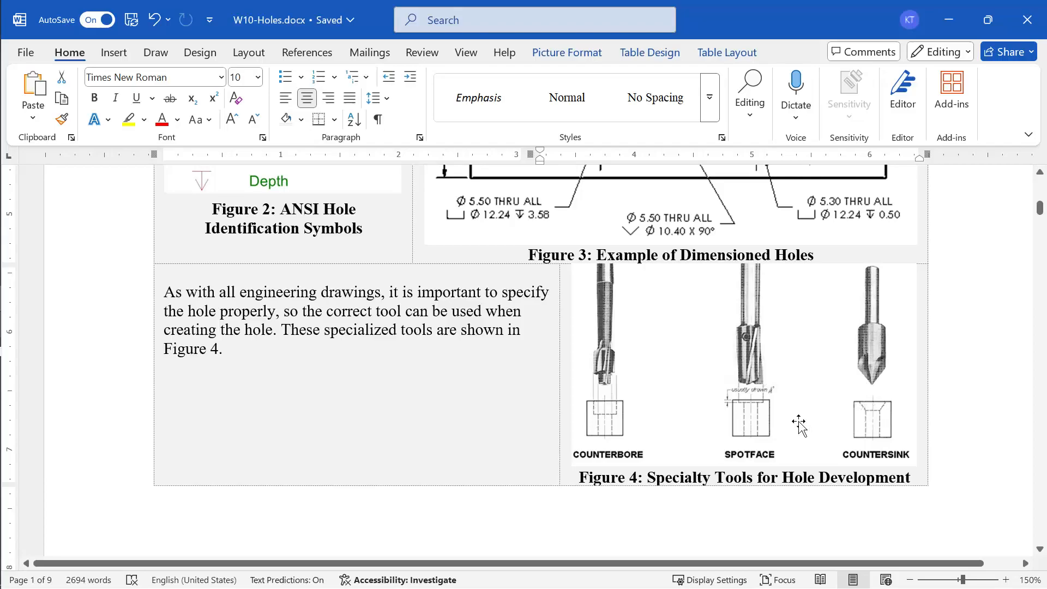
scroll(799, 425, "down", 12)
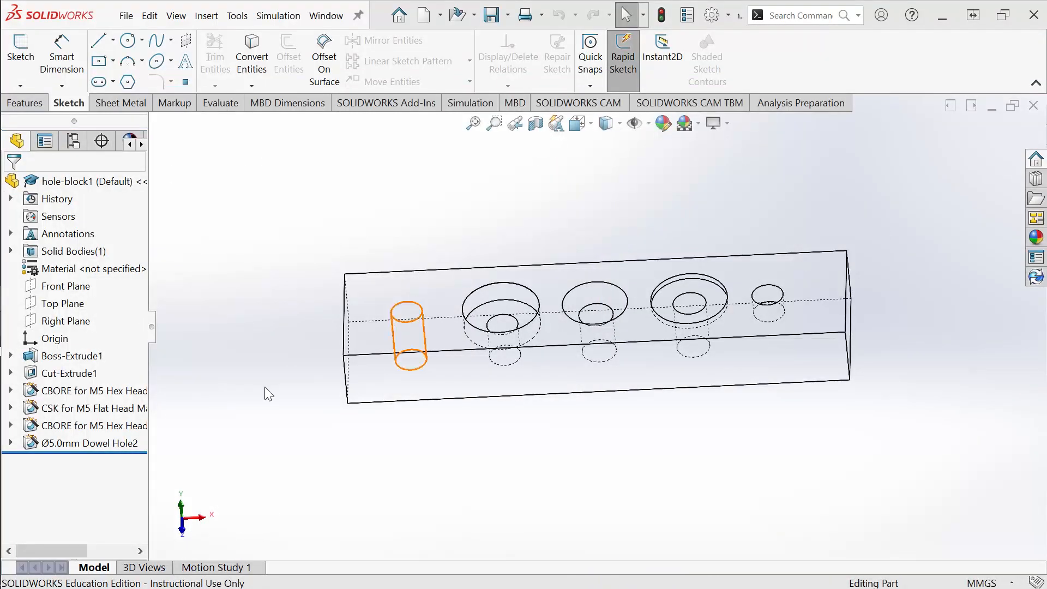
- Switch to SOLIDWORKS, create a new part document and apply a plain white background scene
left_click(441, 16)
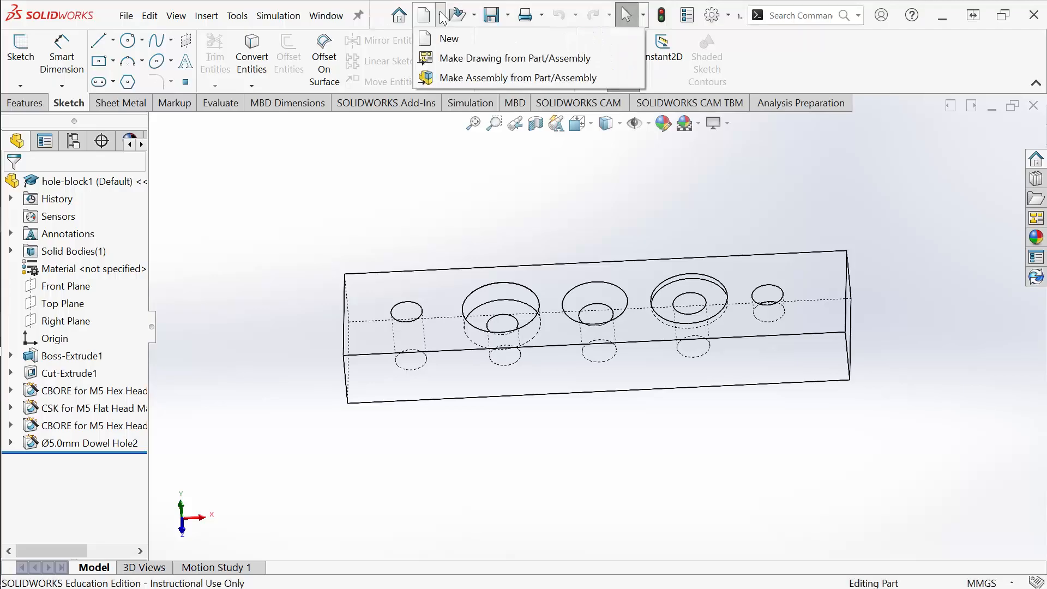
left_click(452, 38)
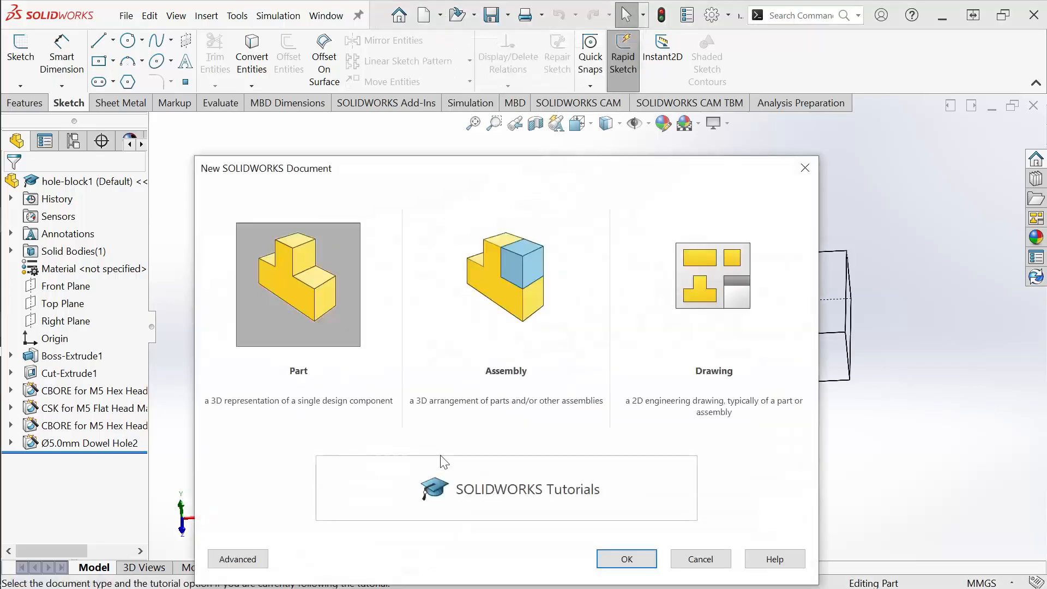
left_click(627, 559)
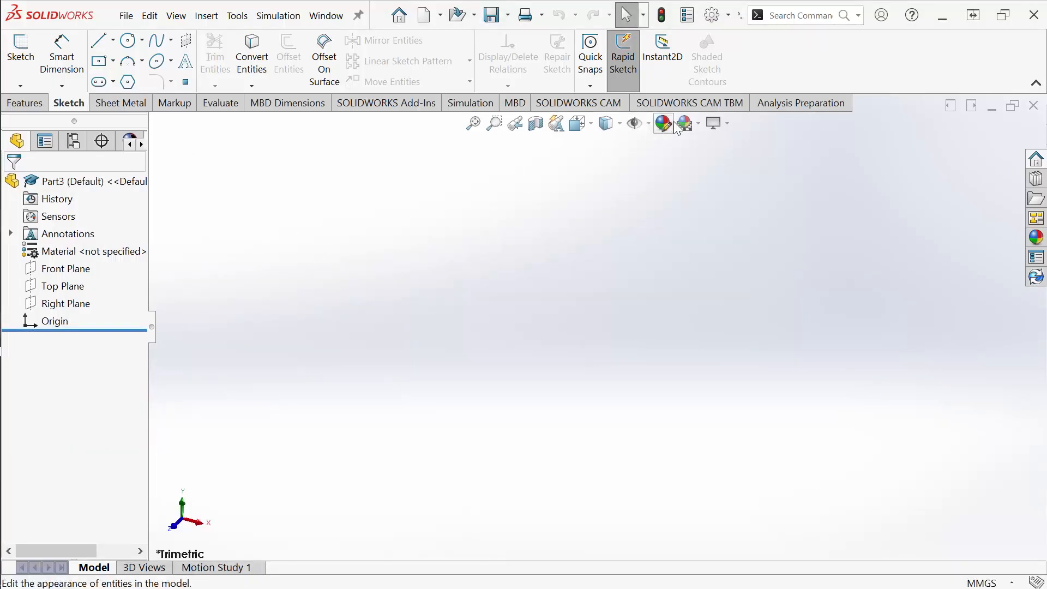
left_click(712, 166)
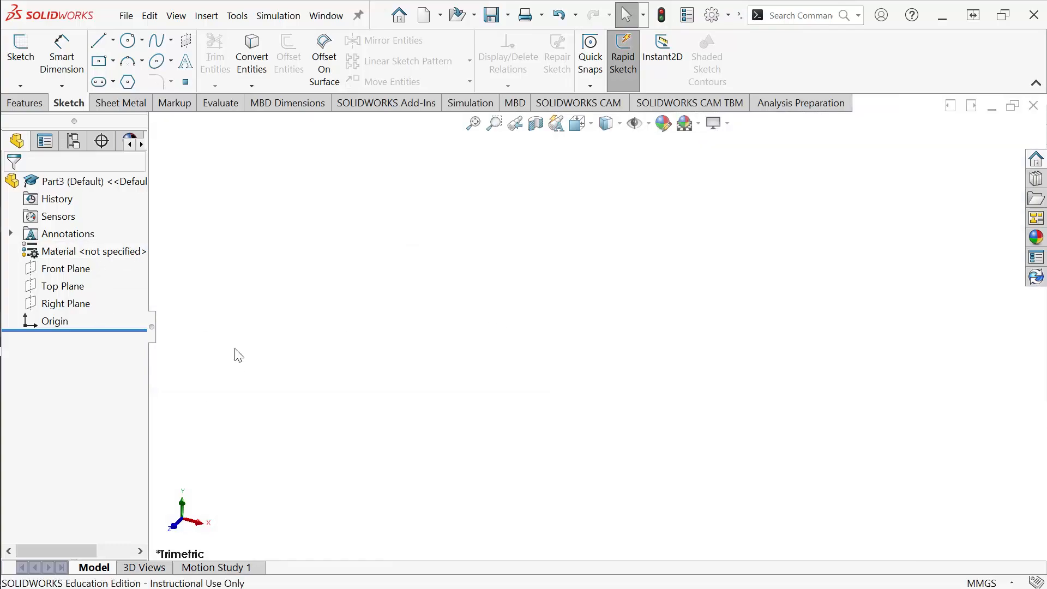
- Sketch a center rectangle on the Top Plane, centered on the origin and about 42 mm high
left_click(62, 287)
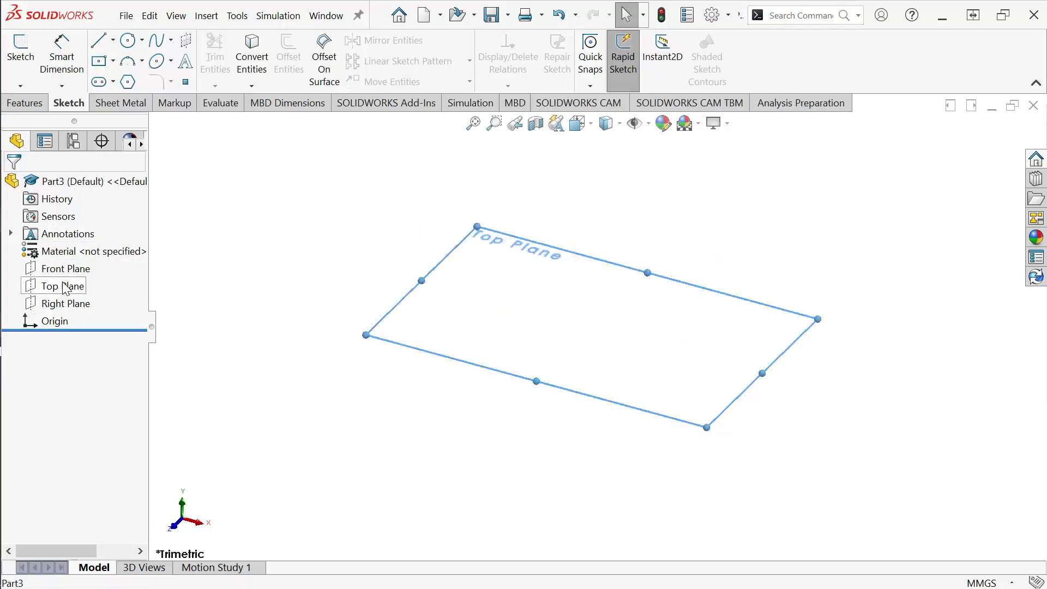
left_click(21, 50)
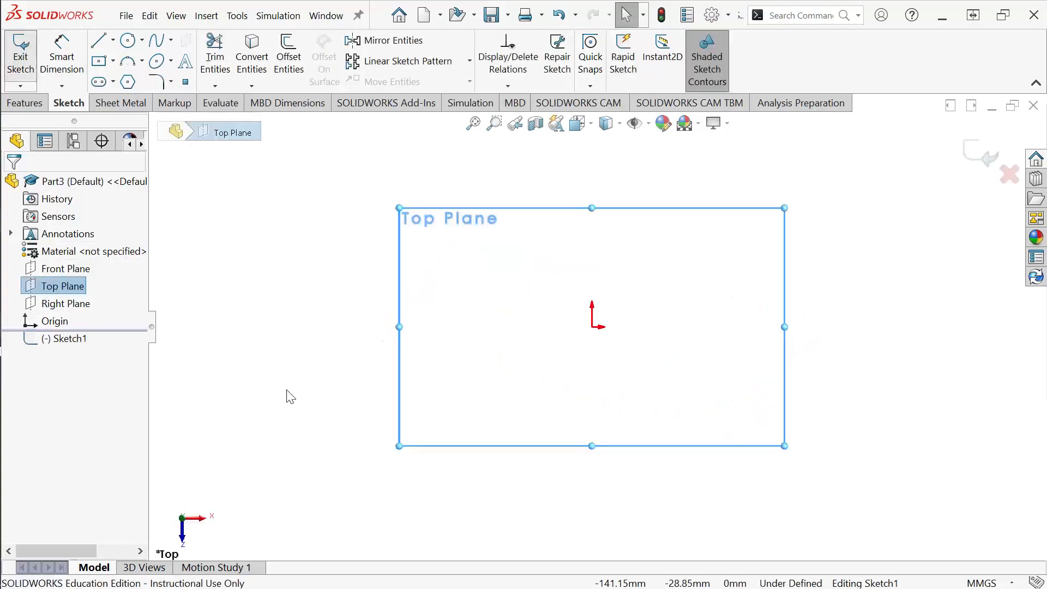
left_click(100, 62)
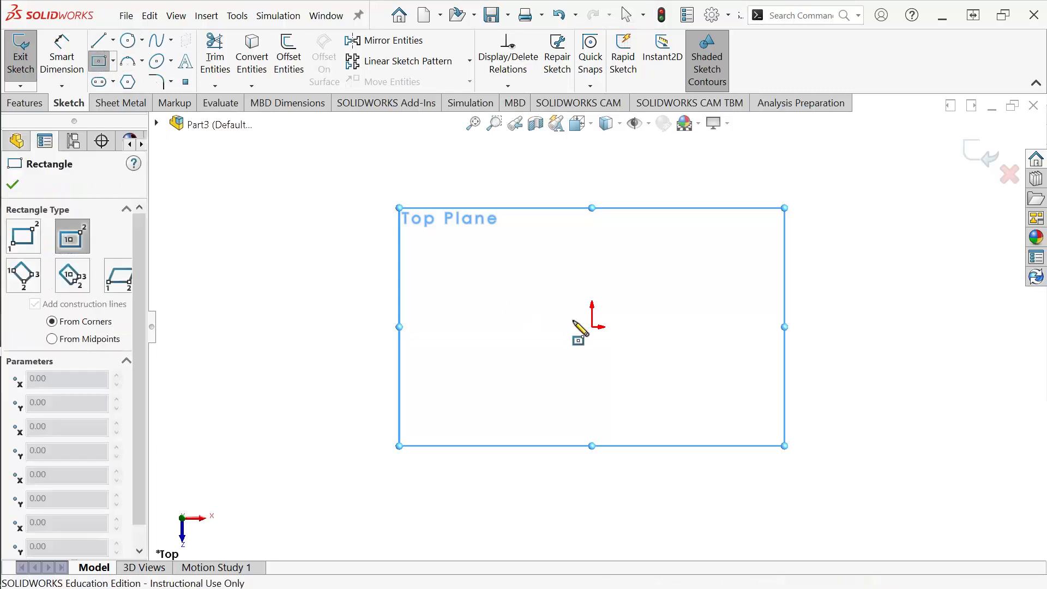
left_click(592, 327)
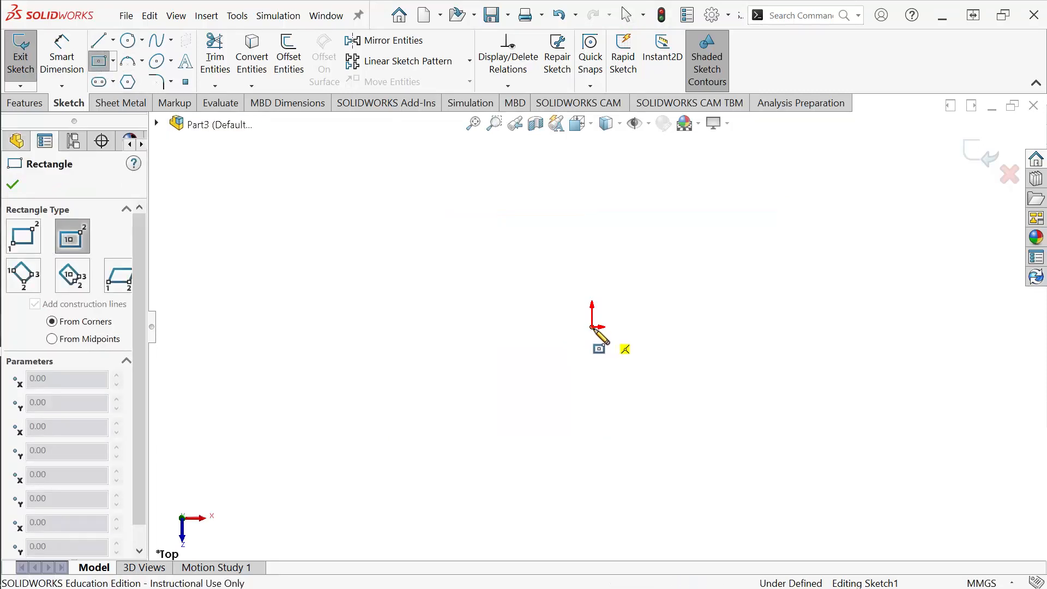
left_click(762, 372)
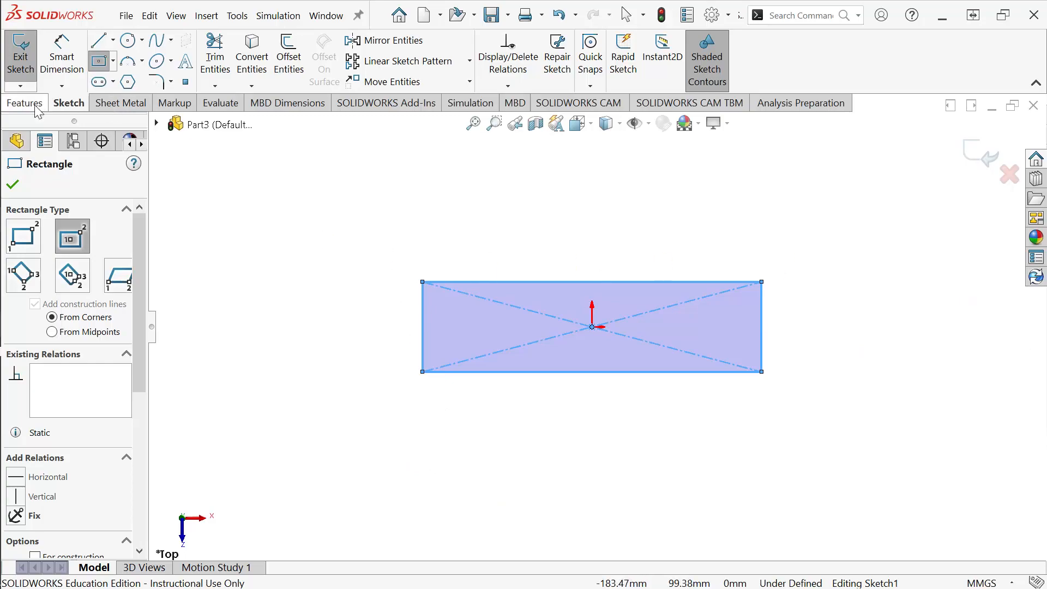
key("Escape")
left_click(762, 324)
left_click(812, 328)
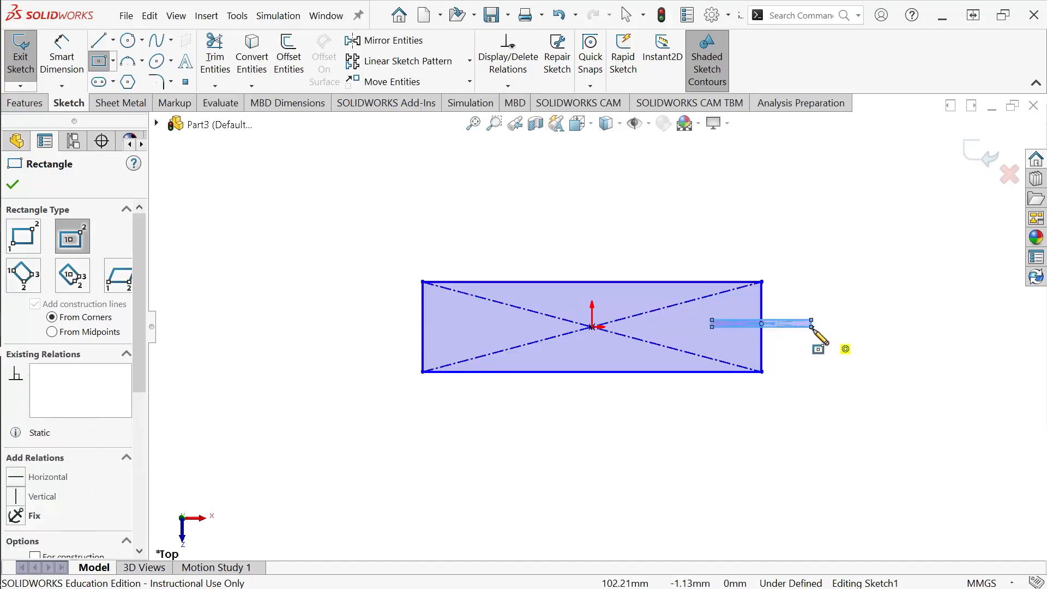
key("Escape")
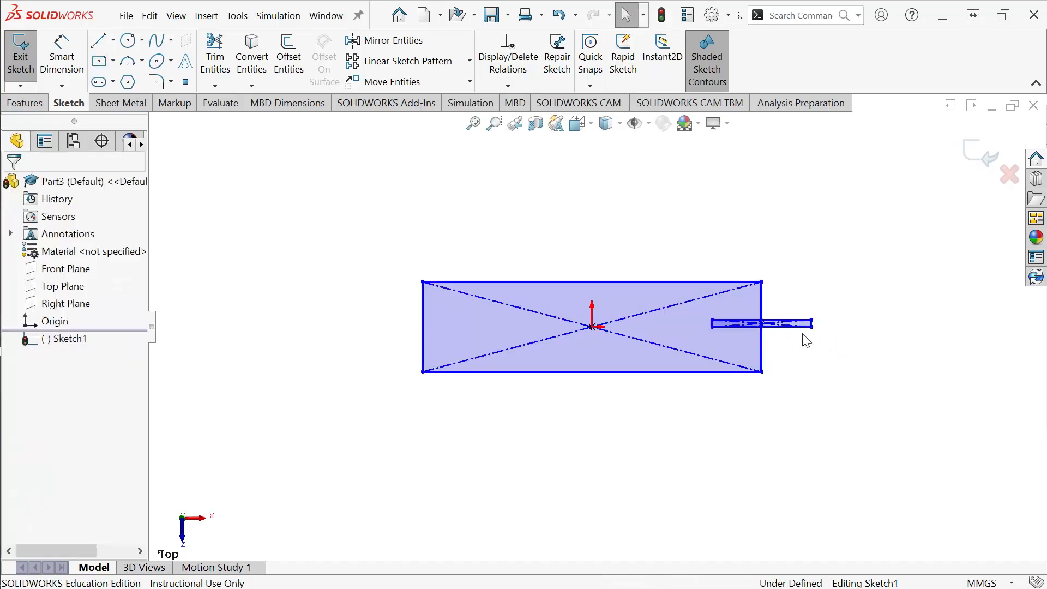
key("ctrl+z")
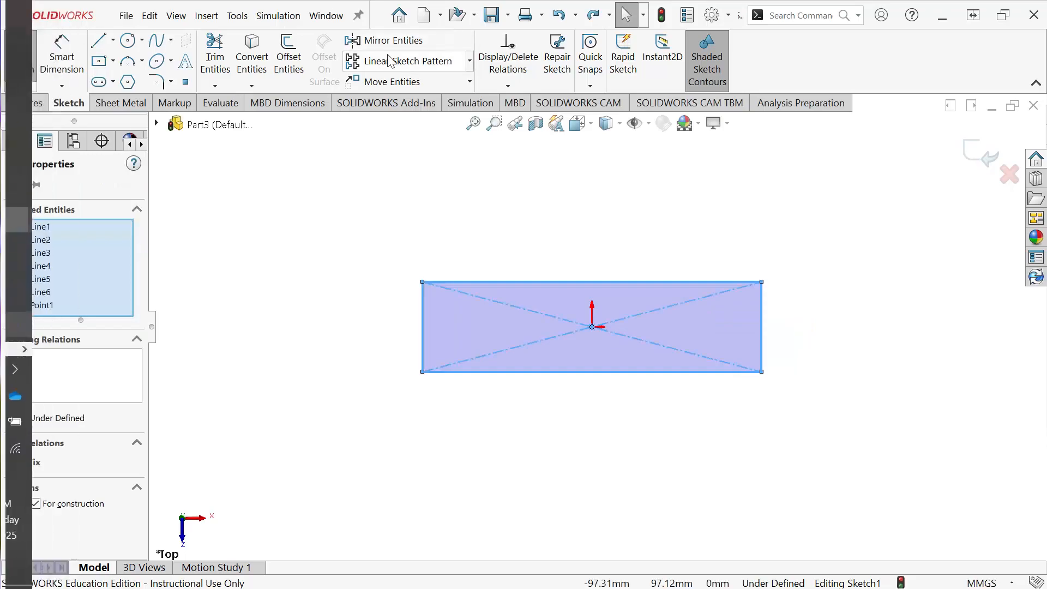
- Dimension the rectangle's short vertical side to 20 mm
left_click(72, 52)
left_click(763, 321)
left_click(801, 363)
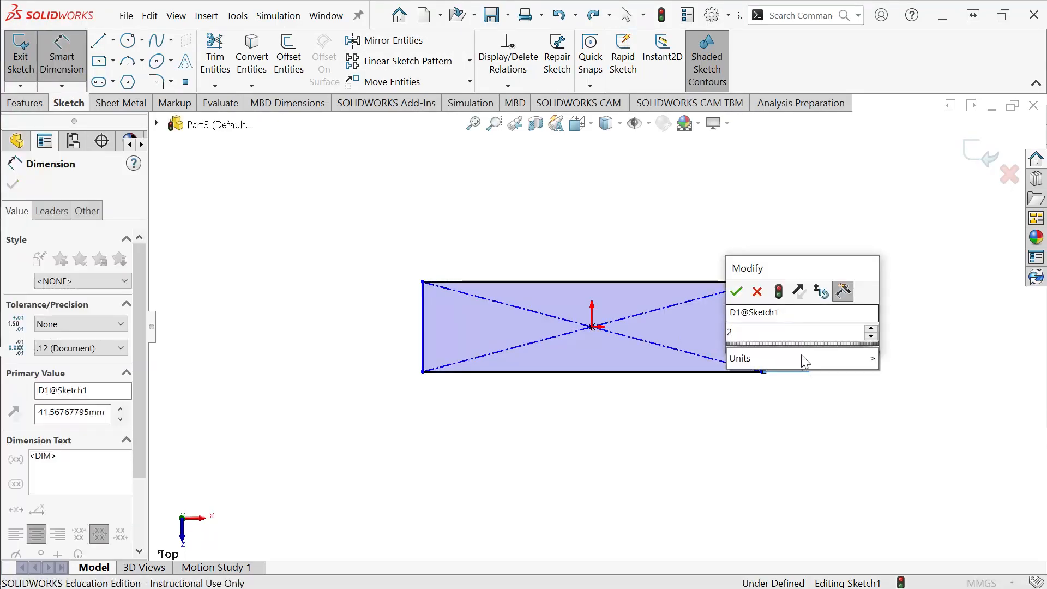
type("20")
key("Return")
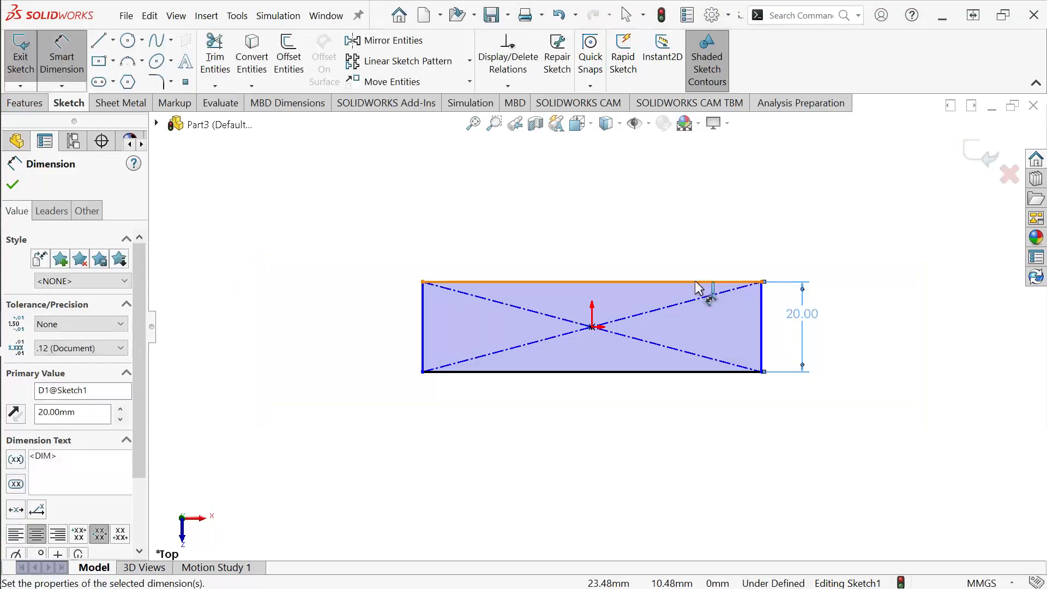
- Dimension the rectangle's long horizontal side to 80 mm
left_click(689, 283)
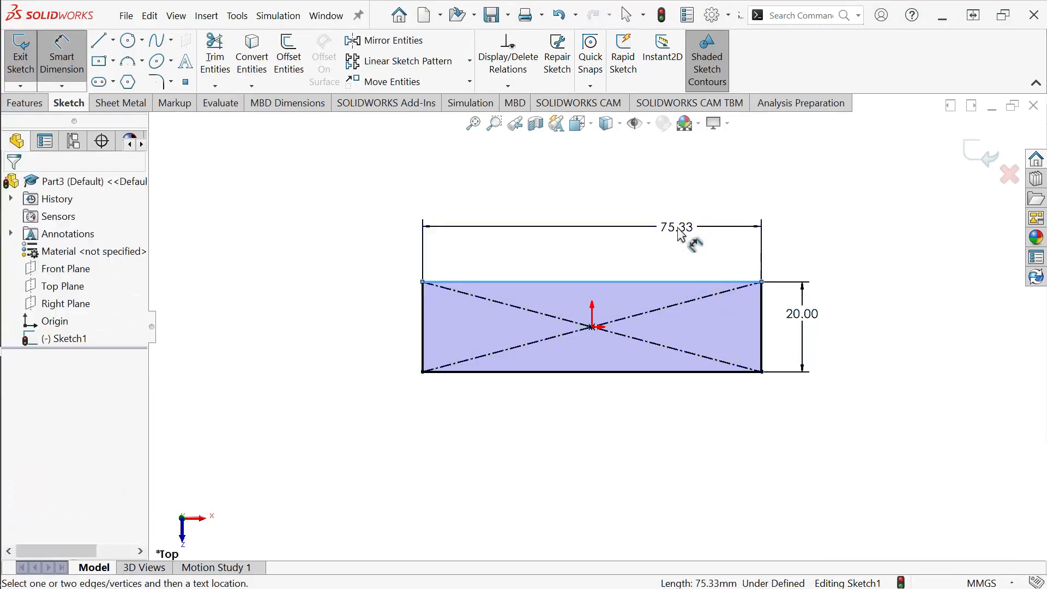
left_click(682, 234)
type("80")
key("Return")
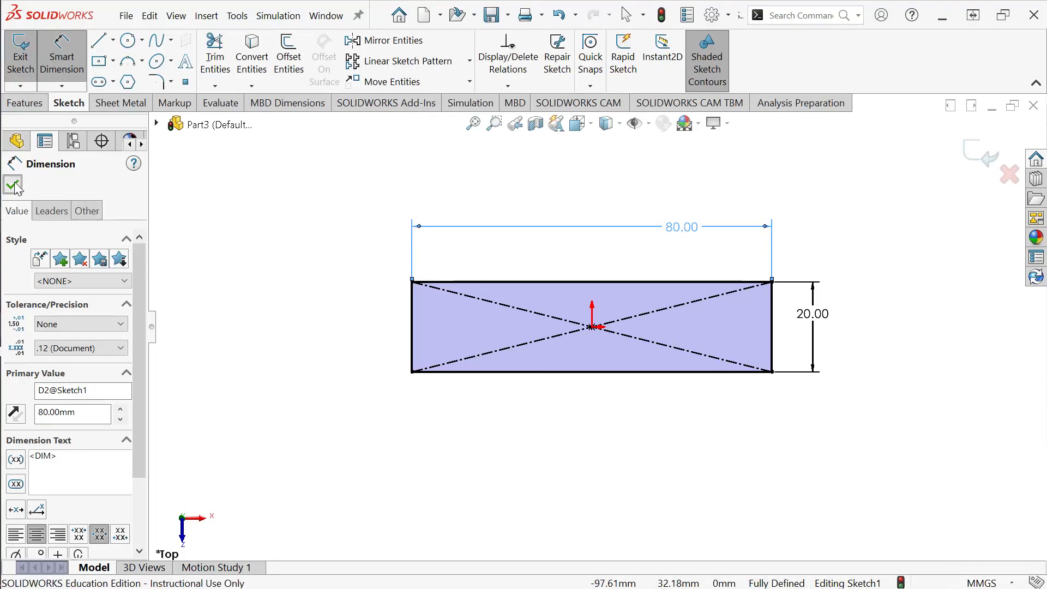
key("Escape")
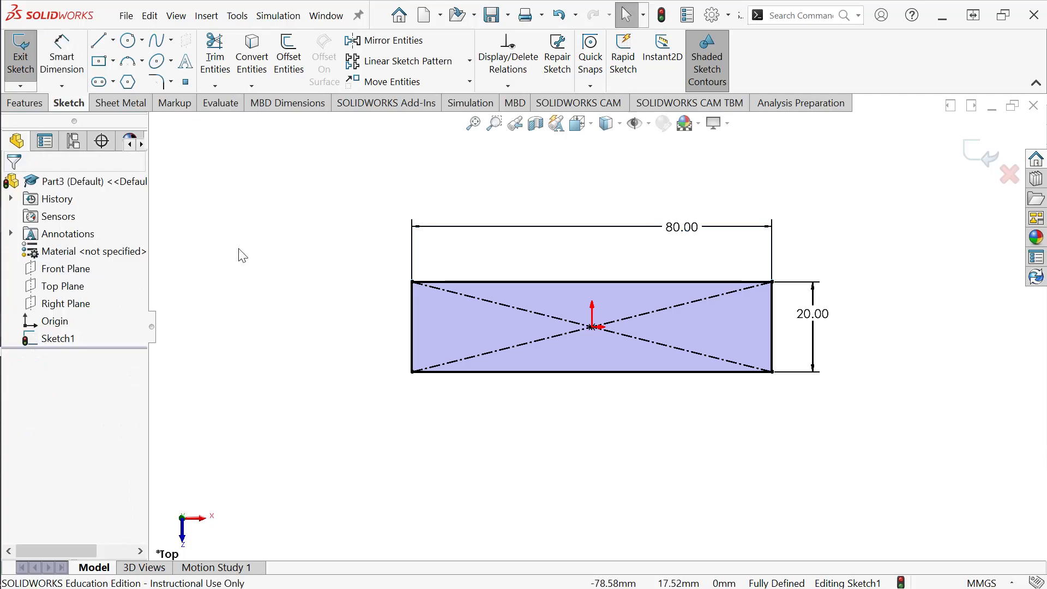
- Extrude the rectangle as a blind boss 10 mm deep from the sketch plane
left_click(25, 103)
left_click(28, 60)
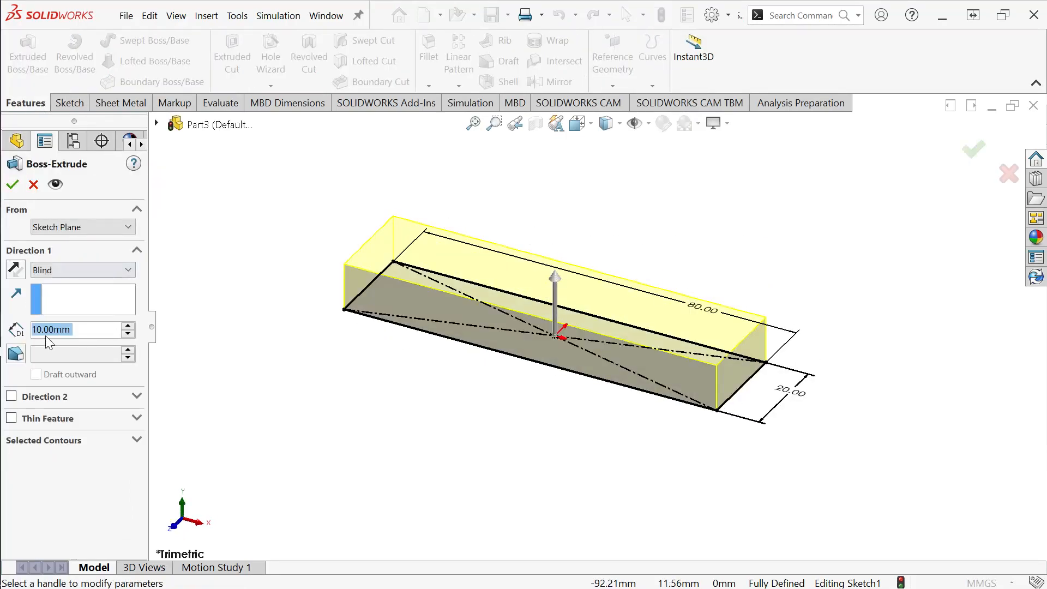
left_click(12, 185)
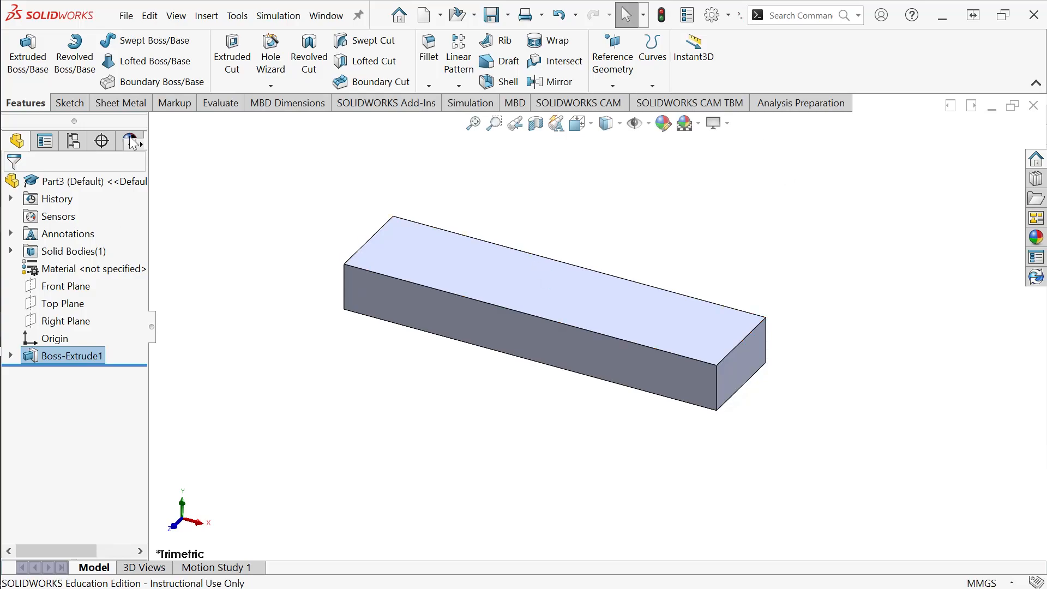
- Start a sketch on the block's upper face and draw a horizontal centerline from the origin to the left edge's midpoint
left_click(69, 106)
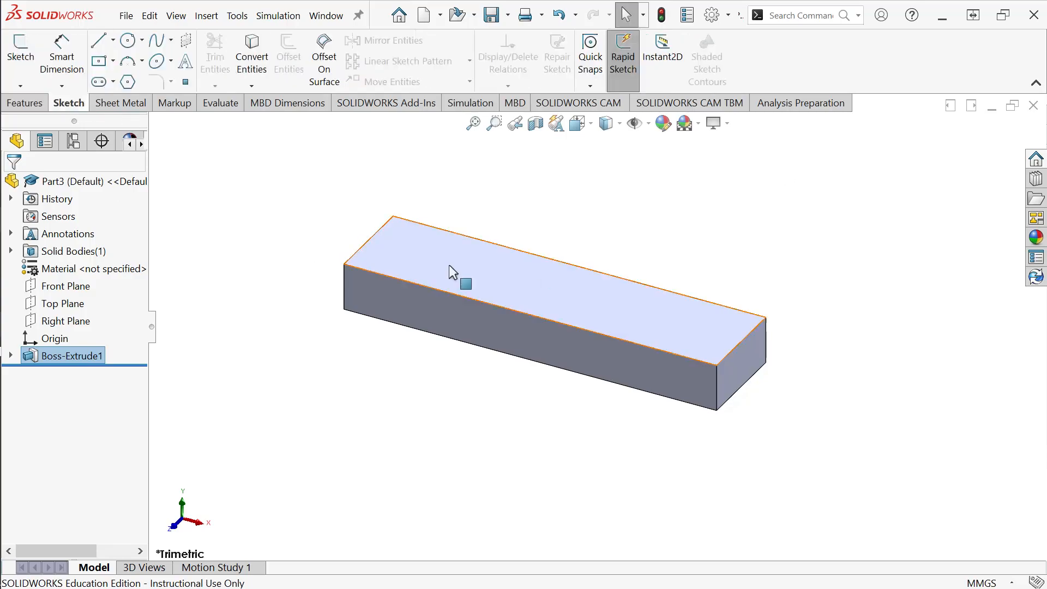
left_click(460, 254)
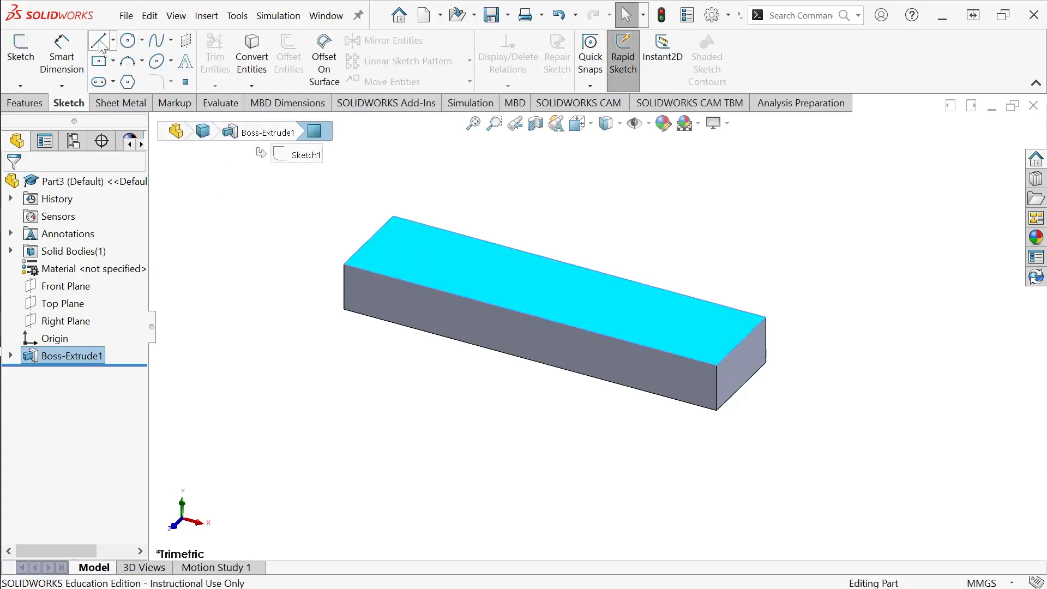
left_click(21, 55)
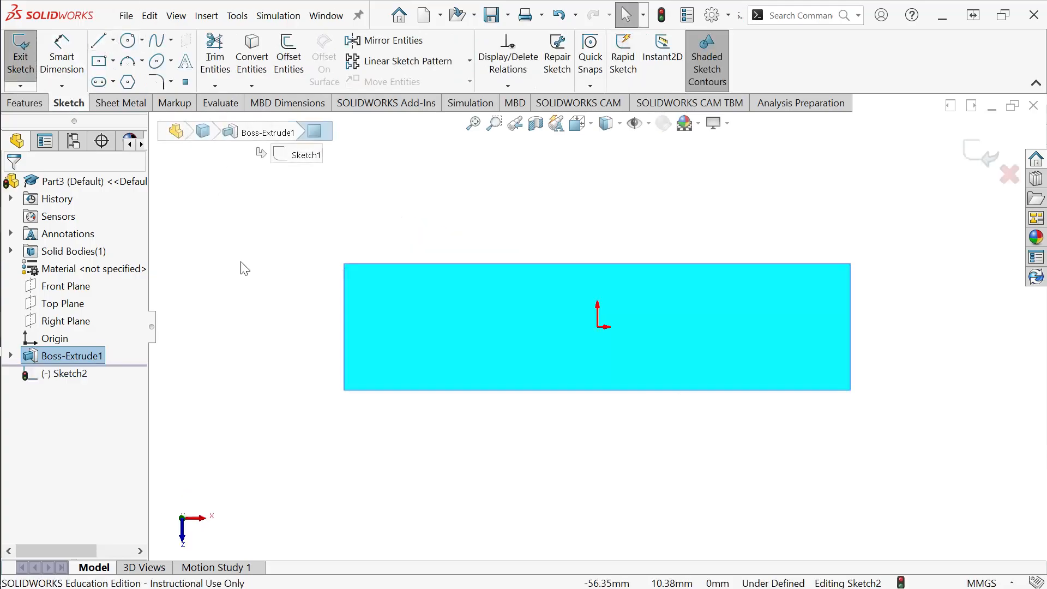
left_click(113, 40)
left_click(134, 81)
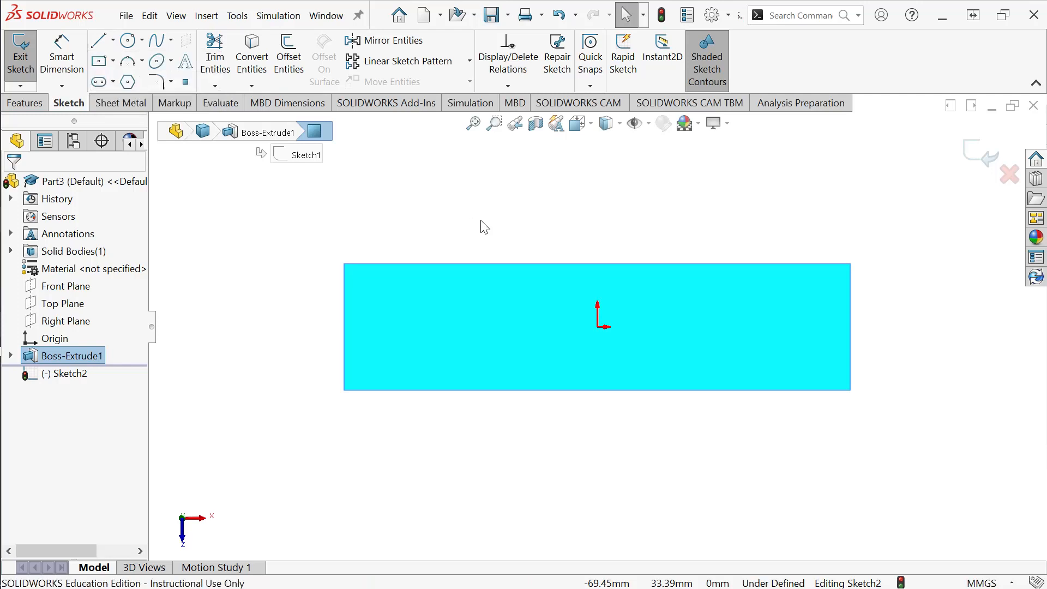
left_click(598, 327)
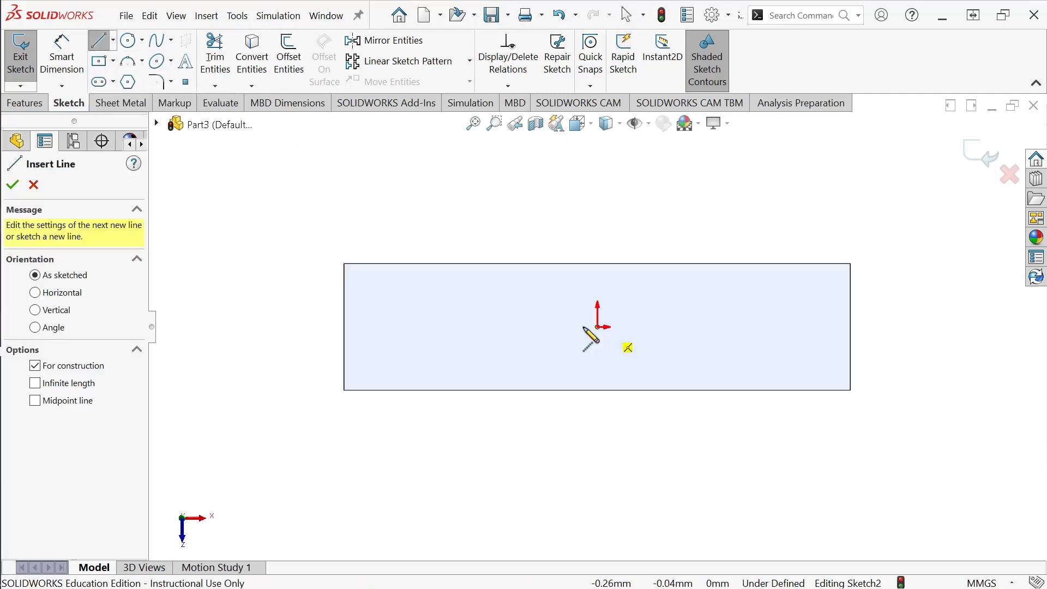
left_click(344, 326)
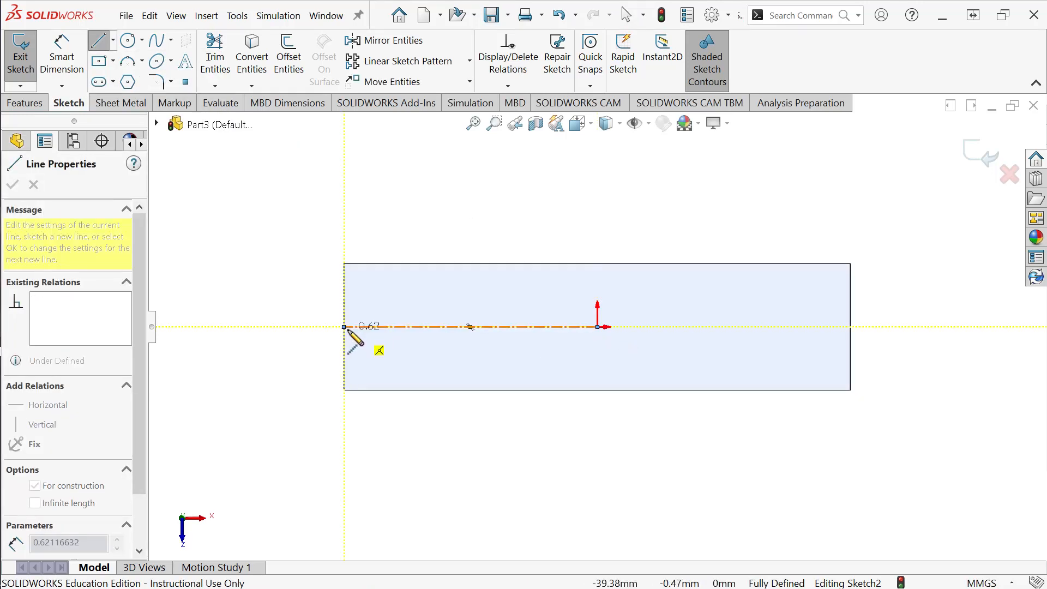
key("Escape")
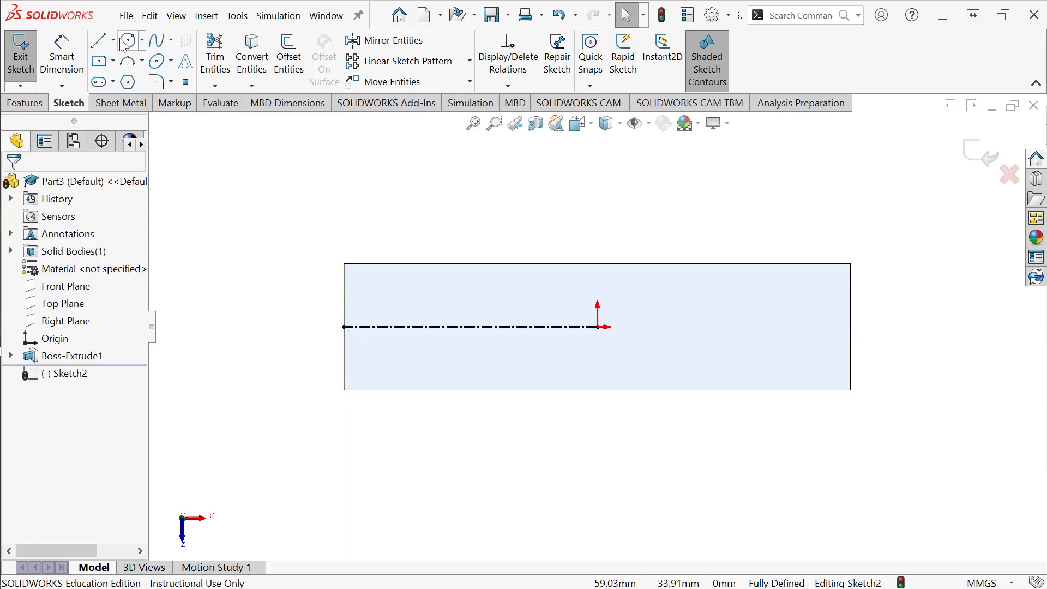
- Draw a vertical centerline across the full width of the face, about 8 mm from the block's left edge
left_click(112, 39)
left_click(134, 80)
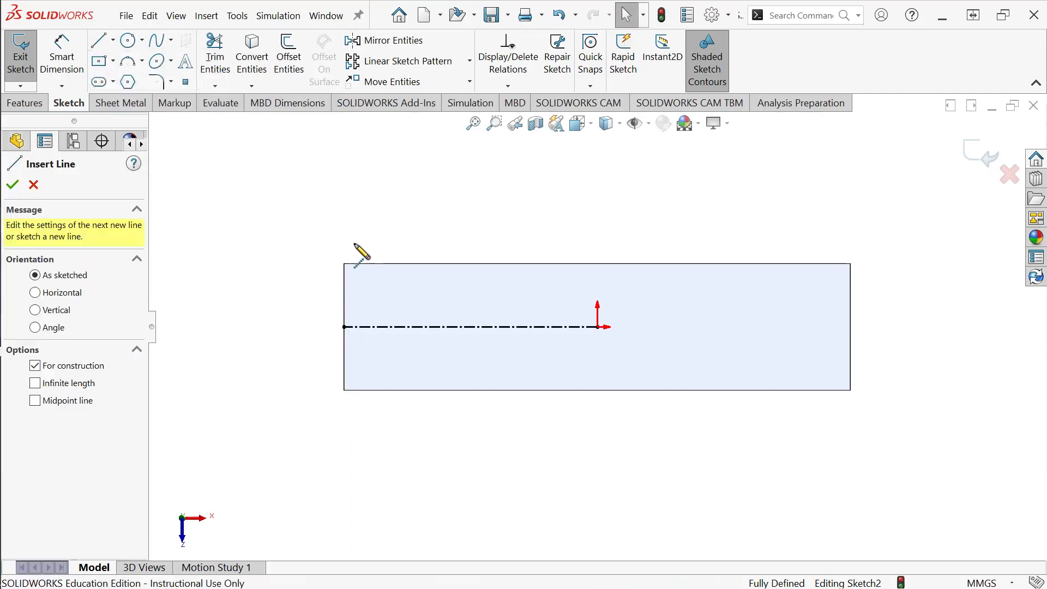
left_click(394, 264)
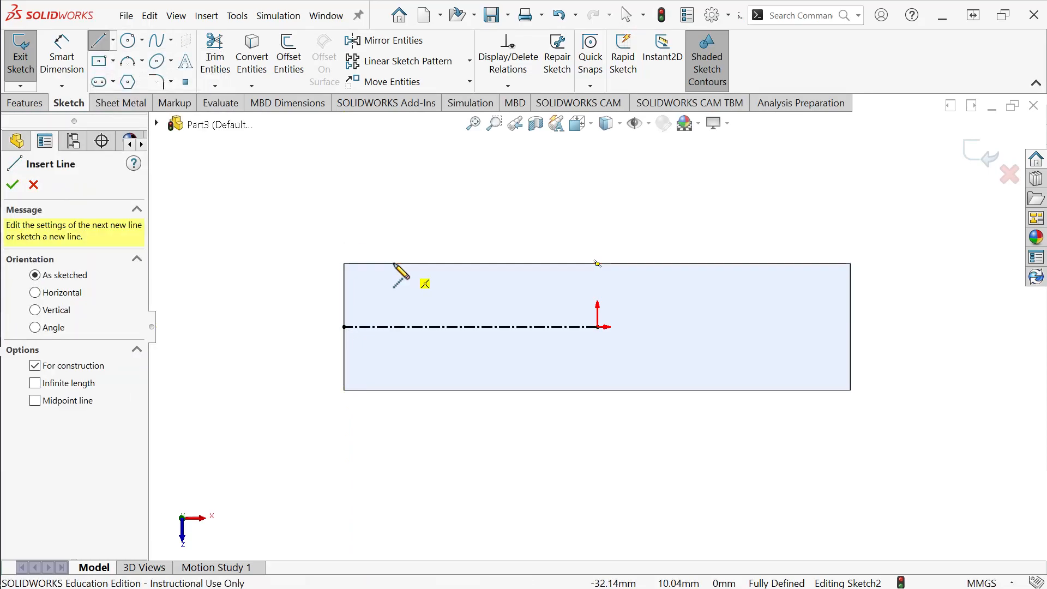
left_click(394, 390)
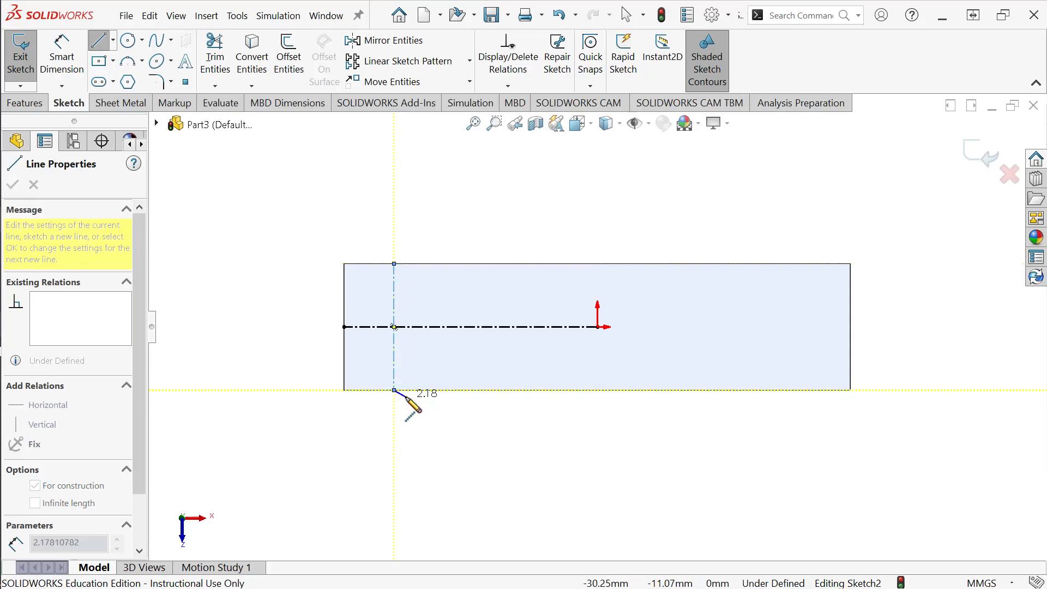
key("Escape")
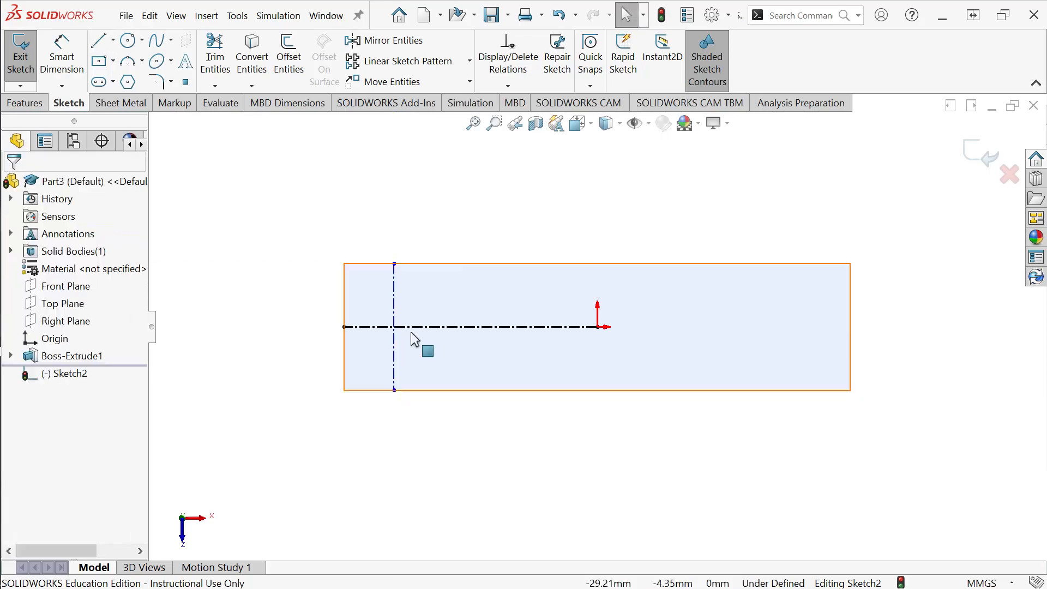
- Replace the vertical centerline with a new one across the full width of the face, about 10 mm from the left edge
left_click(394, 305)
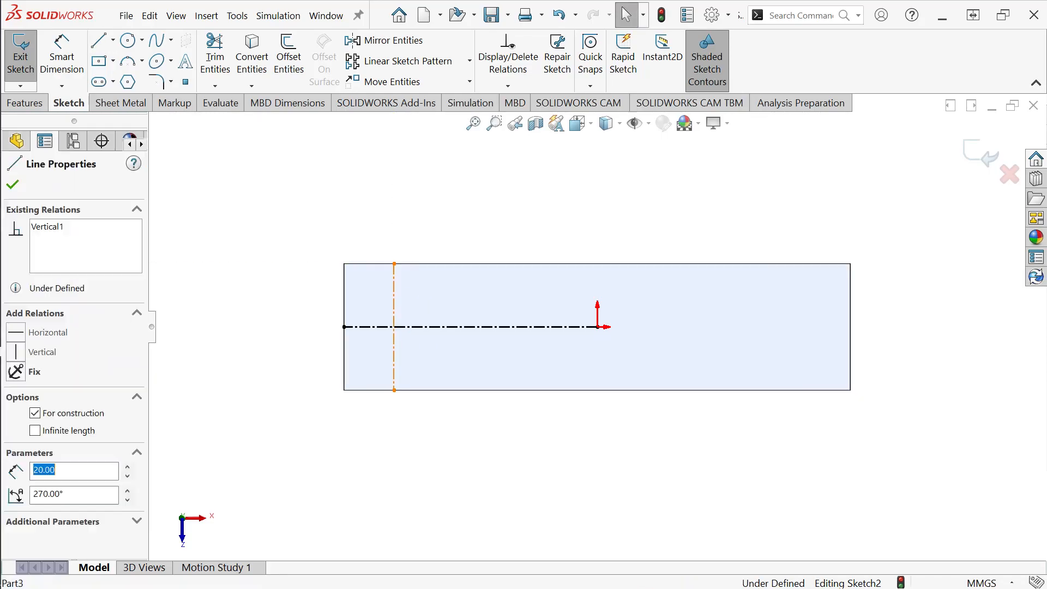
key("Delete")
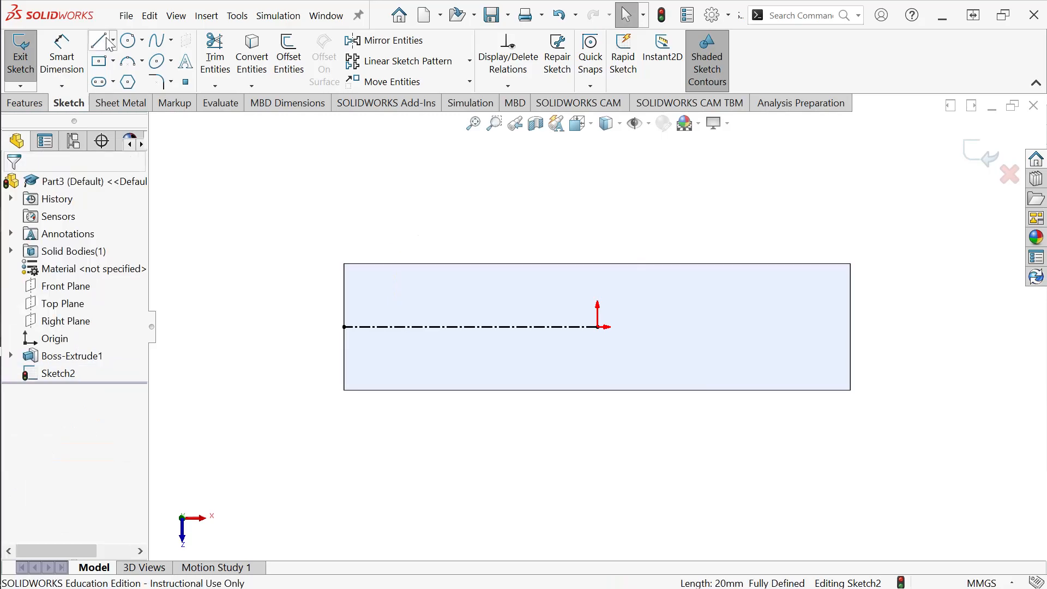
left_click(112, 40)
left_click(124, 84)
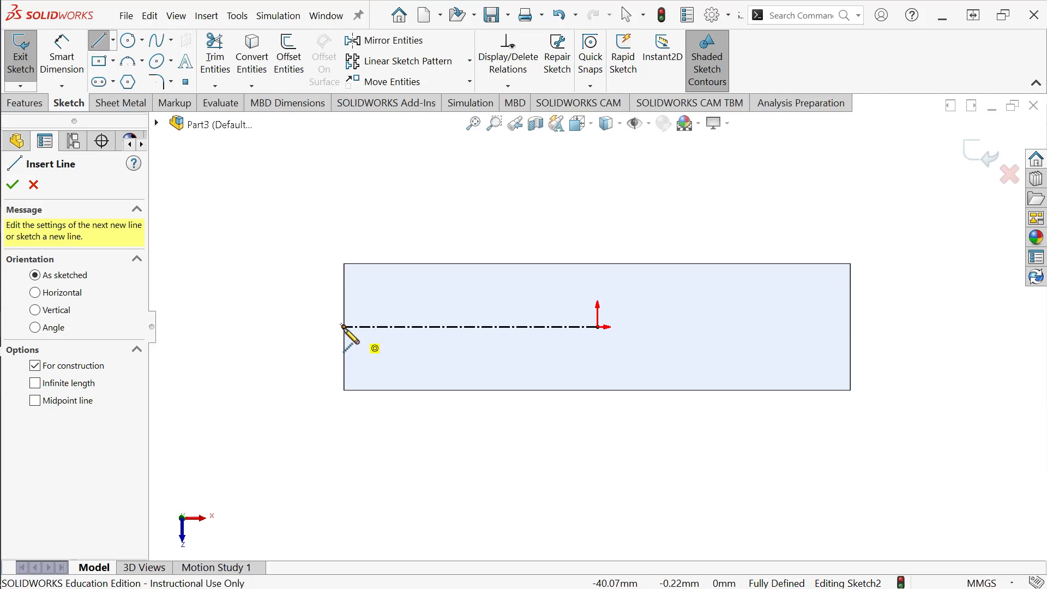
left_click(408, 264)
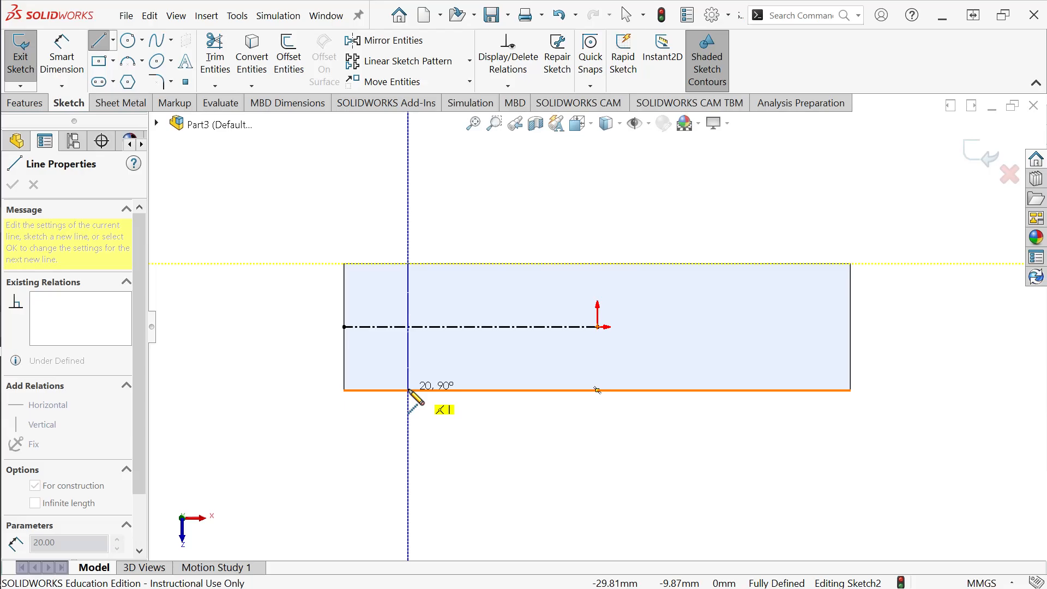
left_click(408, 390)
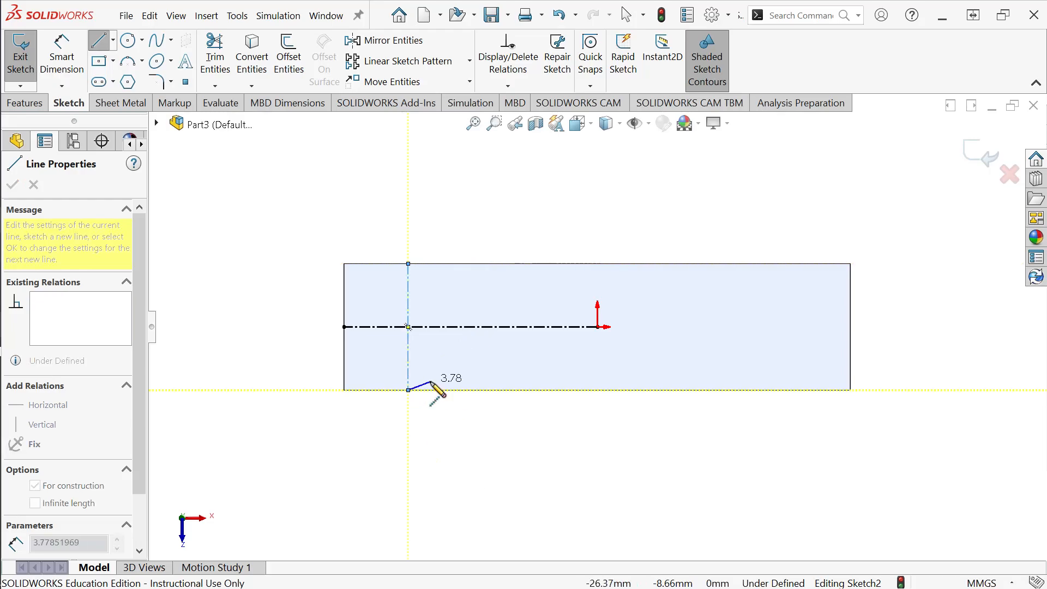
key("Escape")
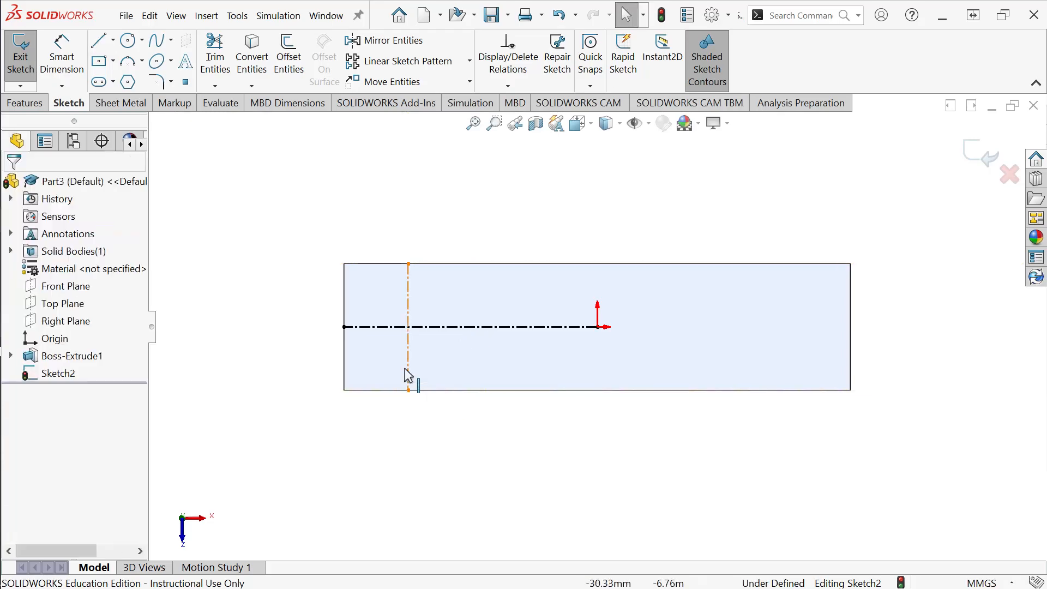
- Dimension the distance between the block's left edge and the vertical centerline to 10 mm
left_click(409, 366)
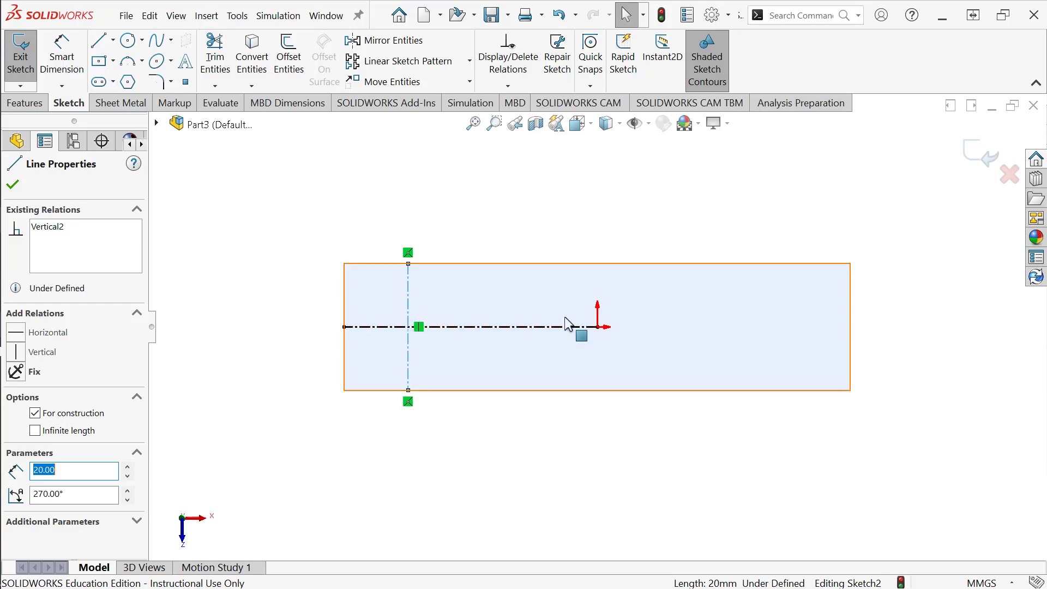
left_click(61, 55)
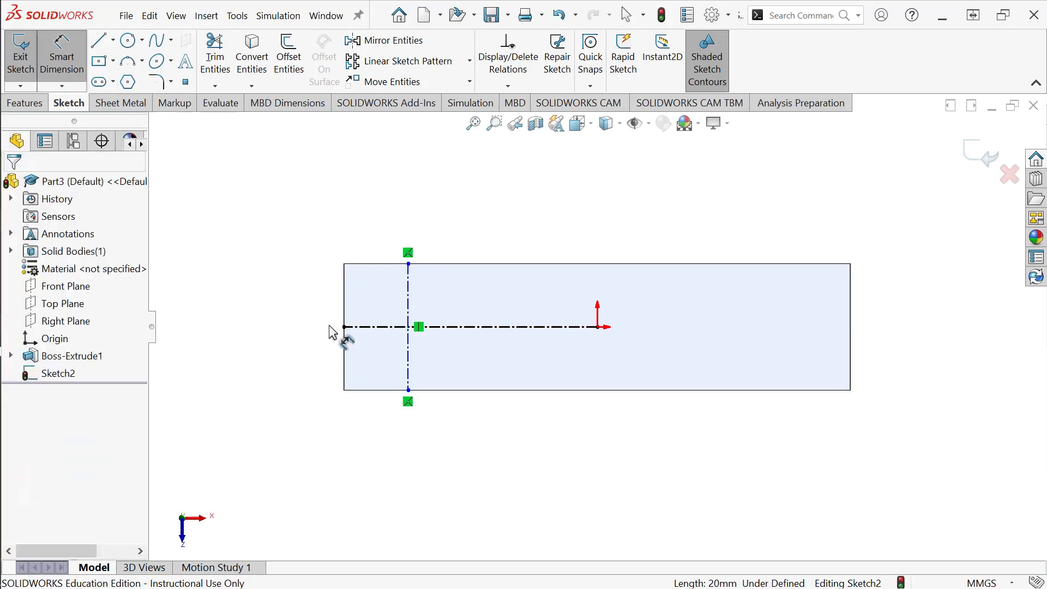
left_click(409, 305)
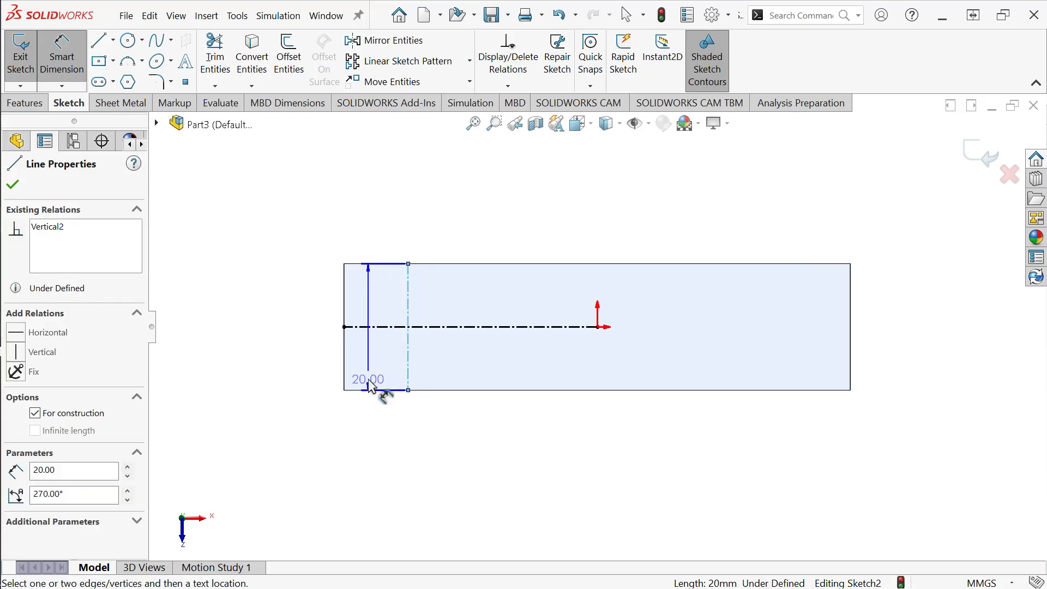
left_click(345, 307)
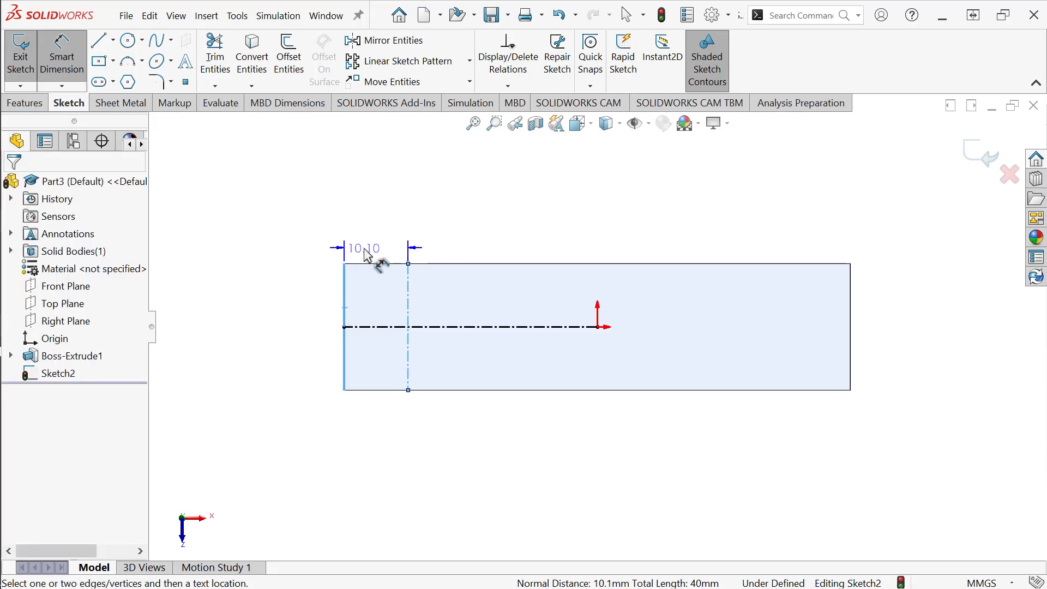
left_click(391, 240)
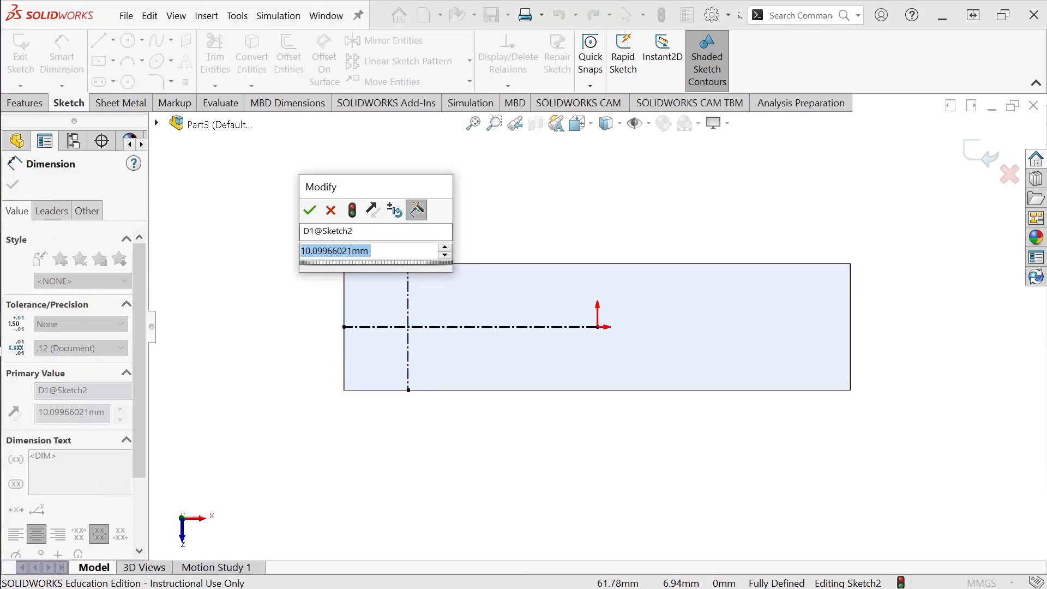
type("10.1")
key("Return")
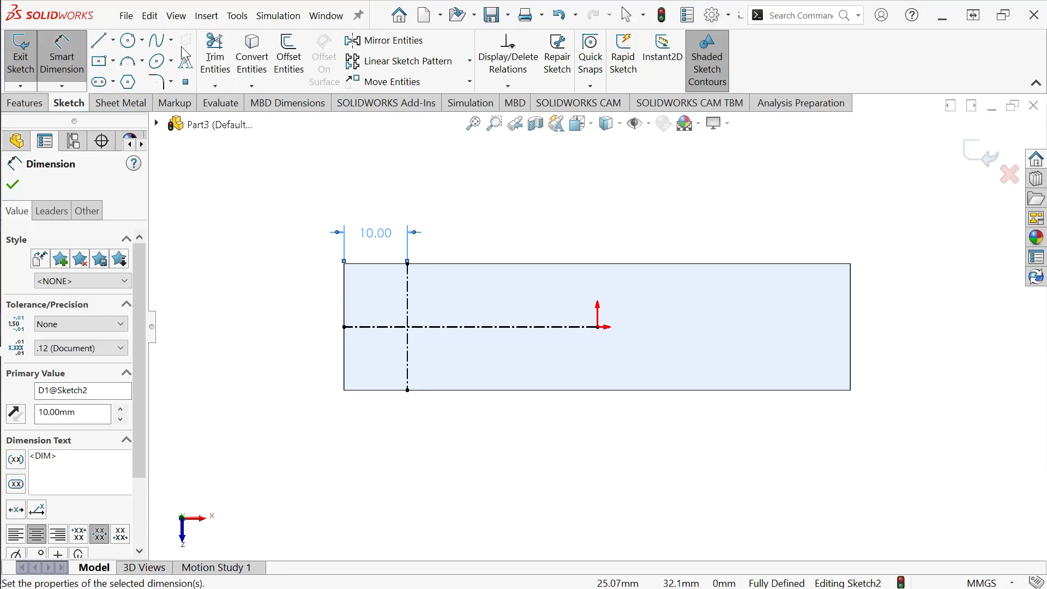
- Sketch a circle about 14 mm in diameter, centred on the horizontal centerline just right of the vertical centerline
left_click(128, 40)
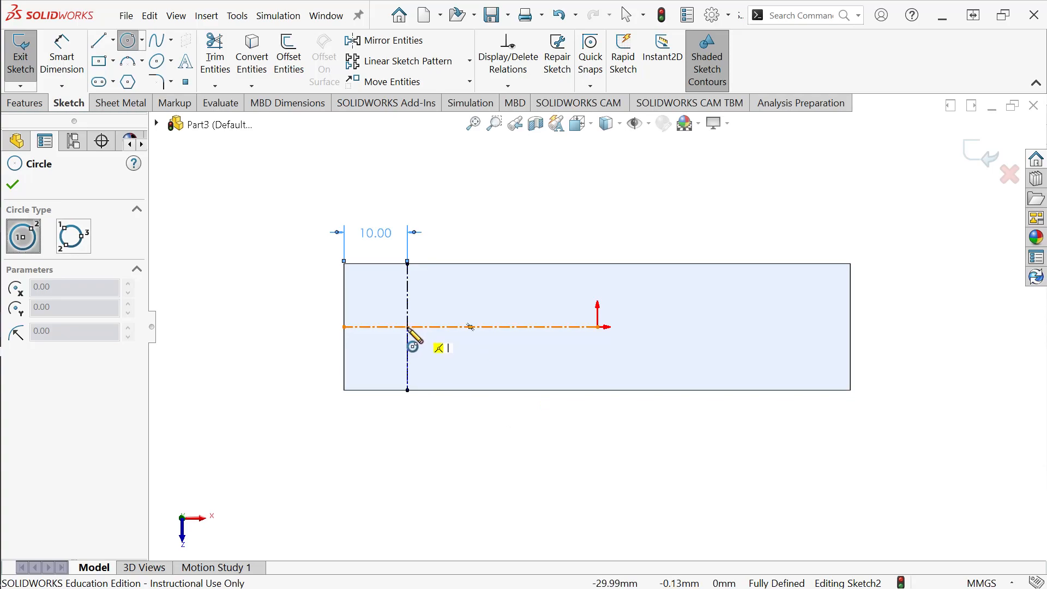
left_click(415, 327)
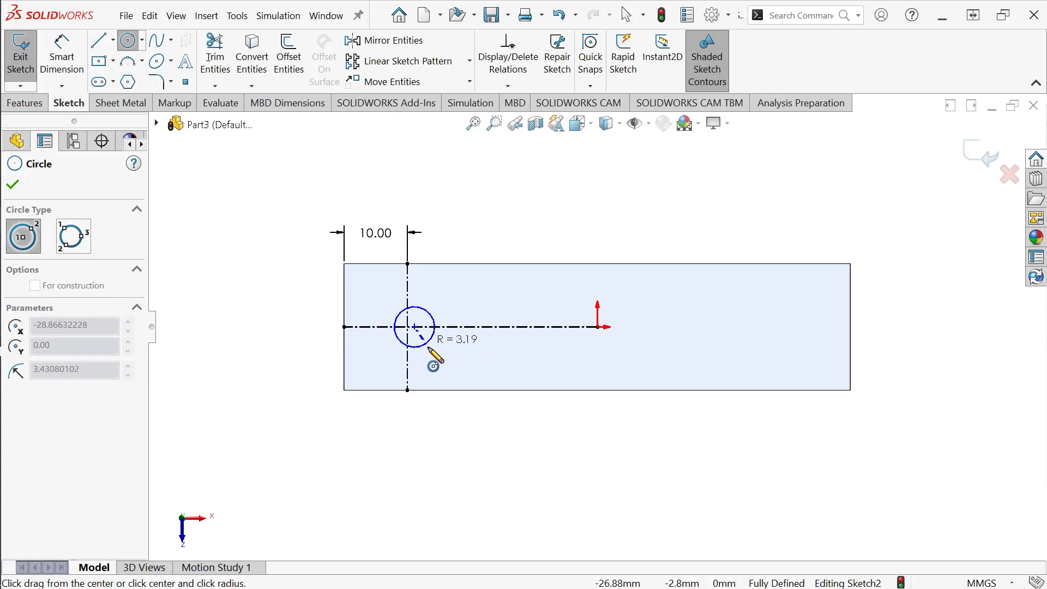
left_click(455, 347)
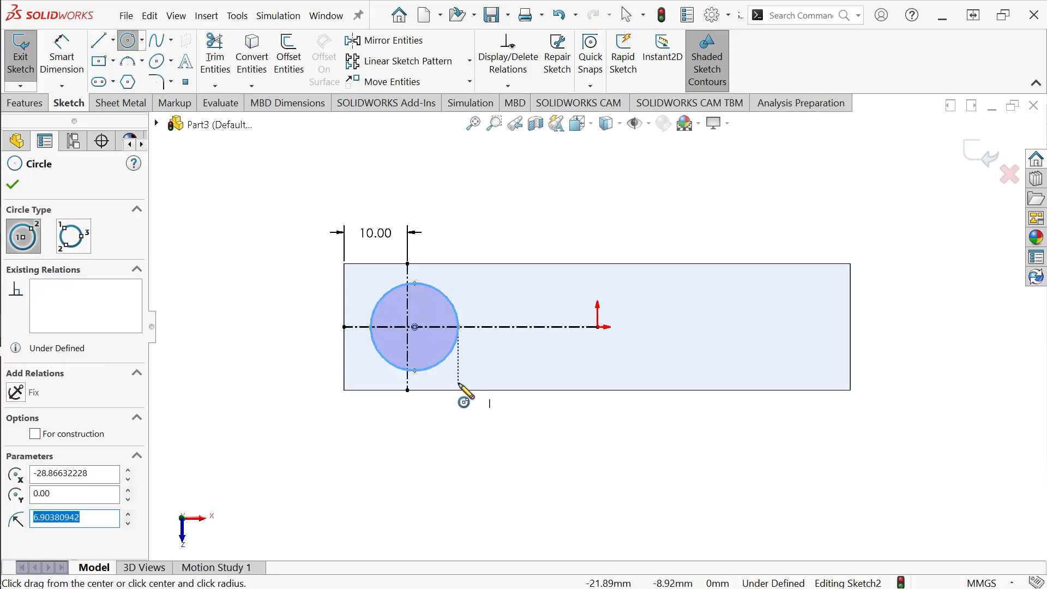
key("Escape")
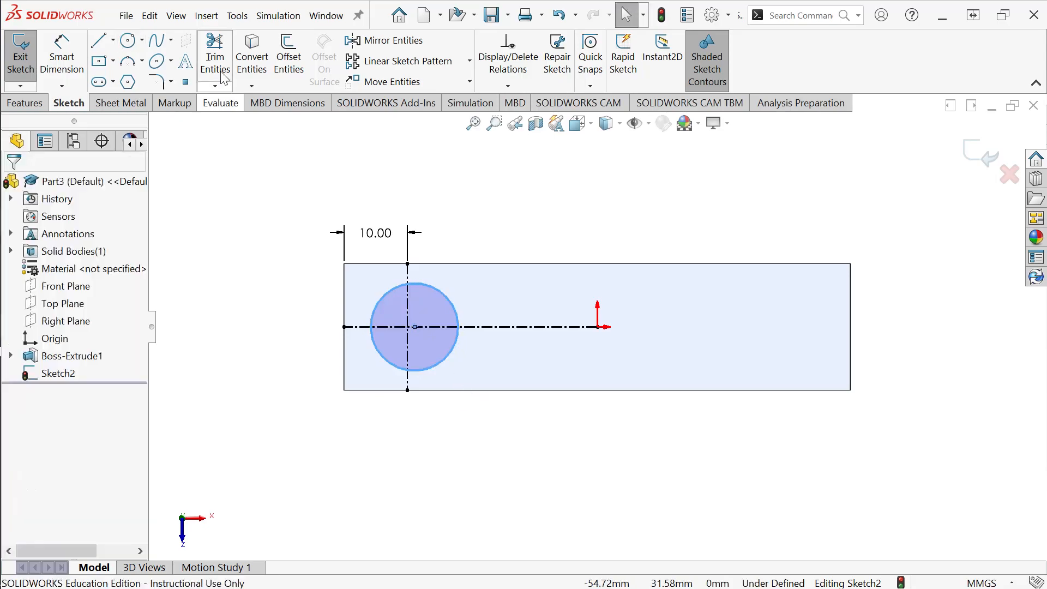
- Dimension the circle's diameter to 5 mm
left_click(62, 55)
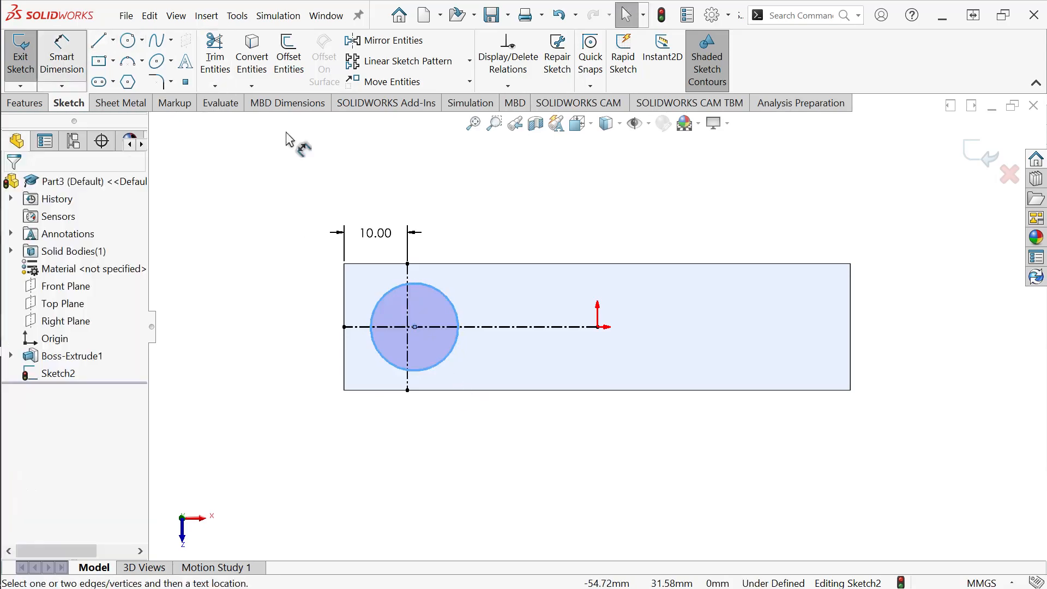
left_click(433, 288)
left_click(493, 241)
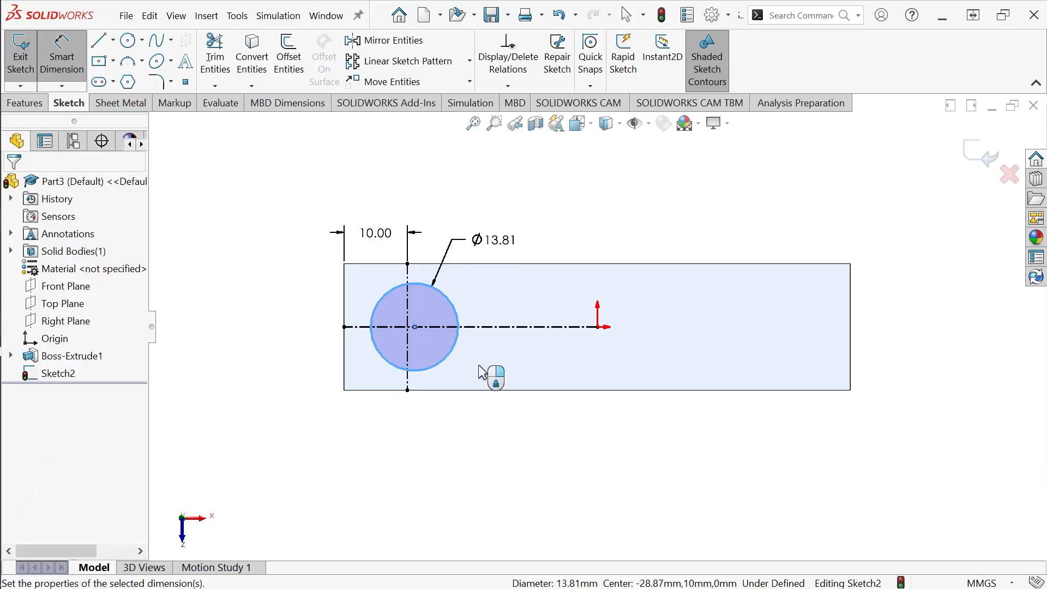
type("8")
key("Return")
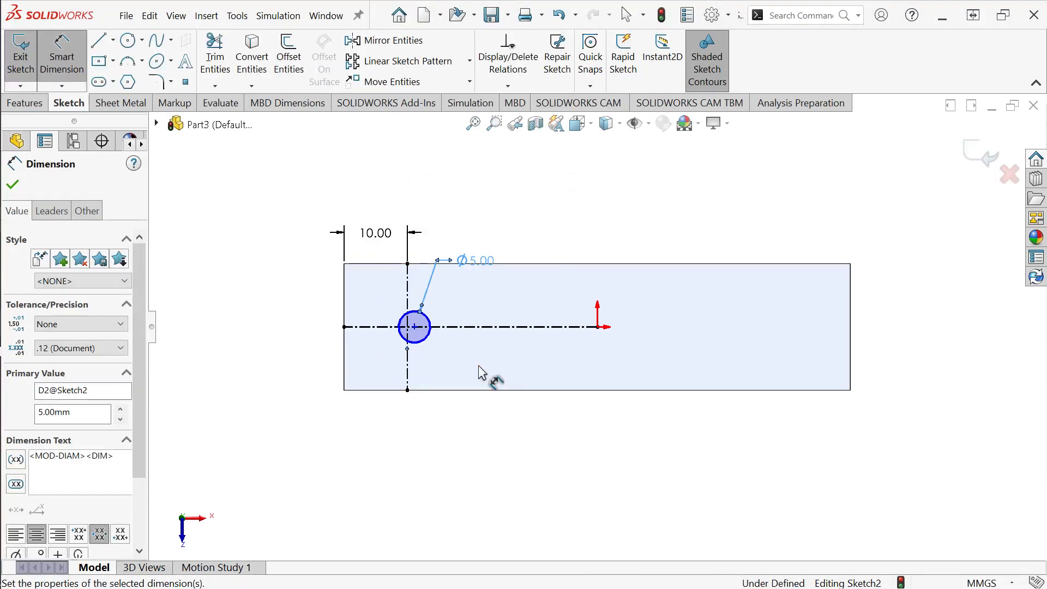
- Move the circle's centre onto the intersection of the two centerlines and review its Midpoint and Coincident relations
left_click(413, 330)
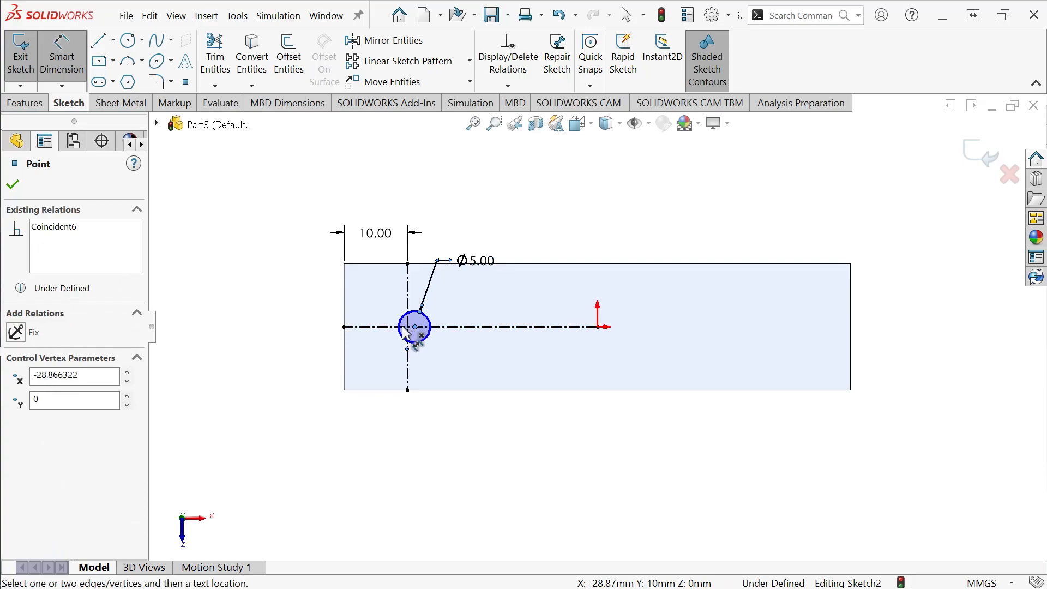
key("Escape")
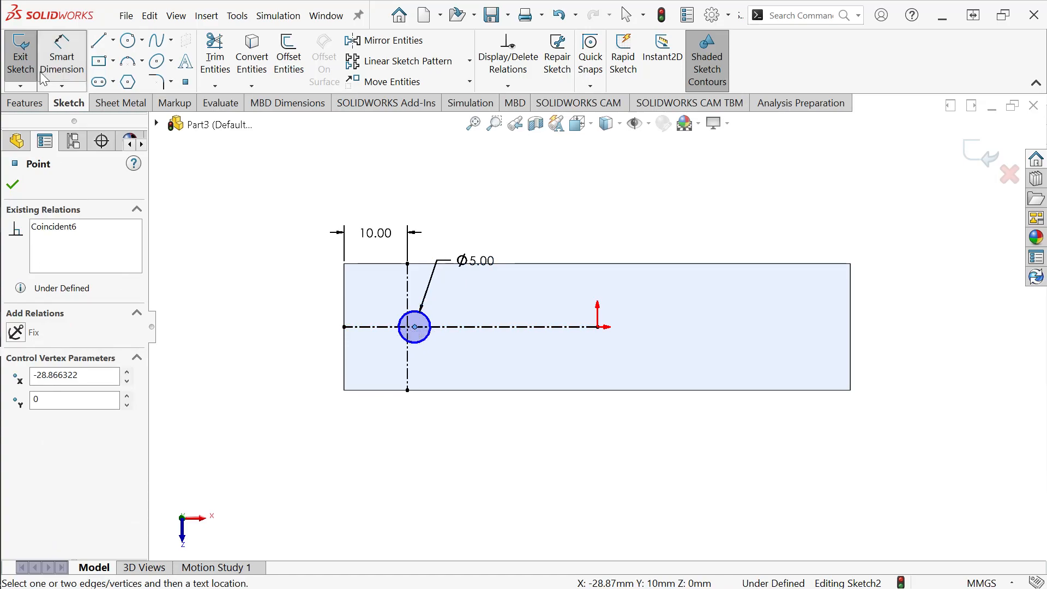
mouse_move(414, 327)
left_mouse_down()
mouse_move(396, 329)
mouse_move(487, 349)
mouse_move(494, 335)
mouse_move(438, 364)
mouse_move(447, 333)
mouse_move(354, 333)
mouse_move(406, 327)
left_mouse_up()
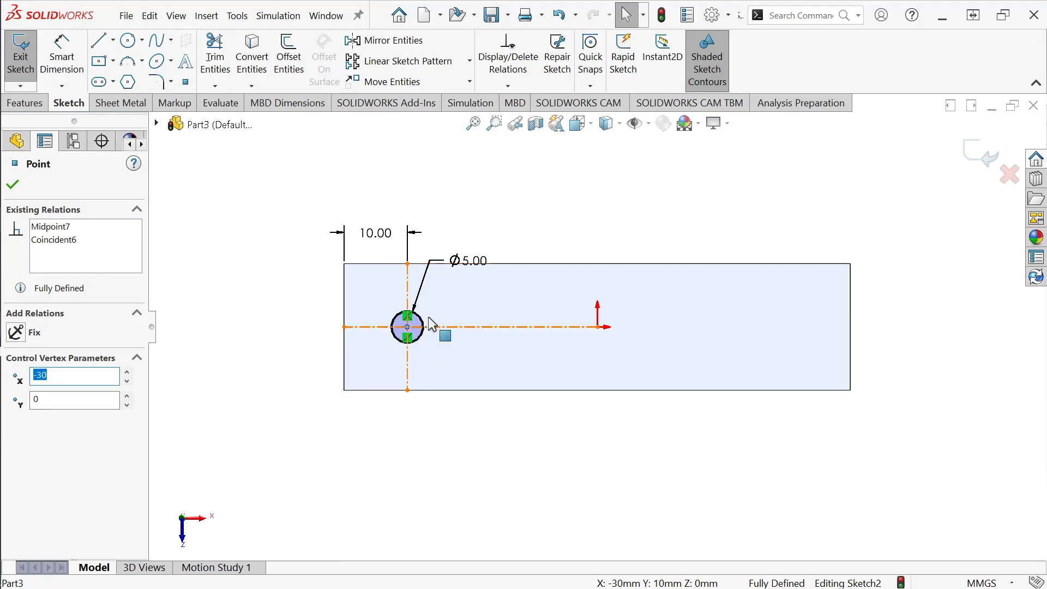
left_click(64, 231)
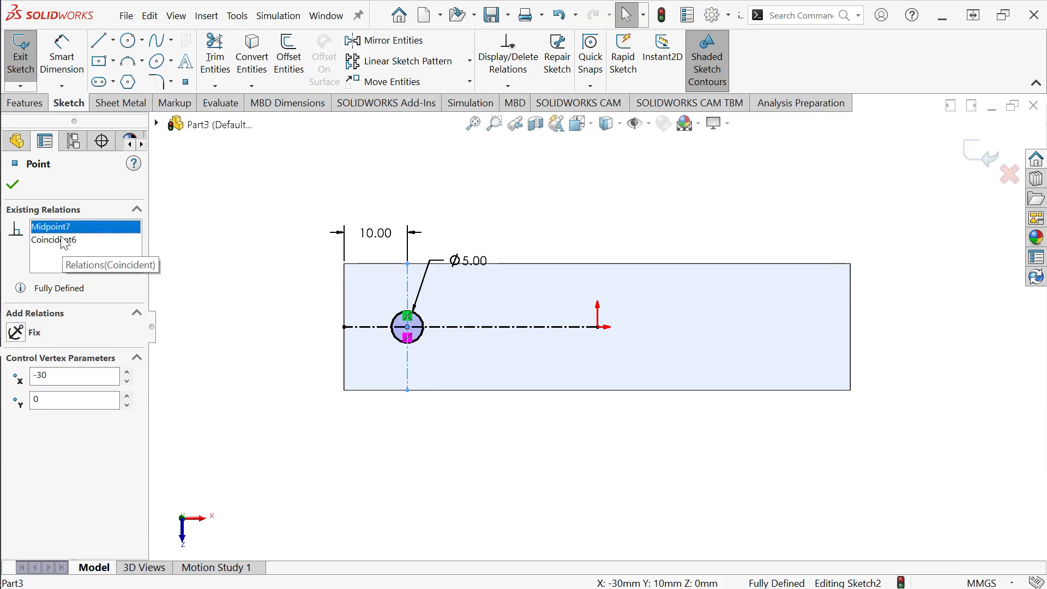
left_click(64, 241)
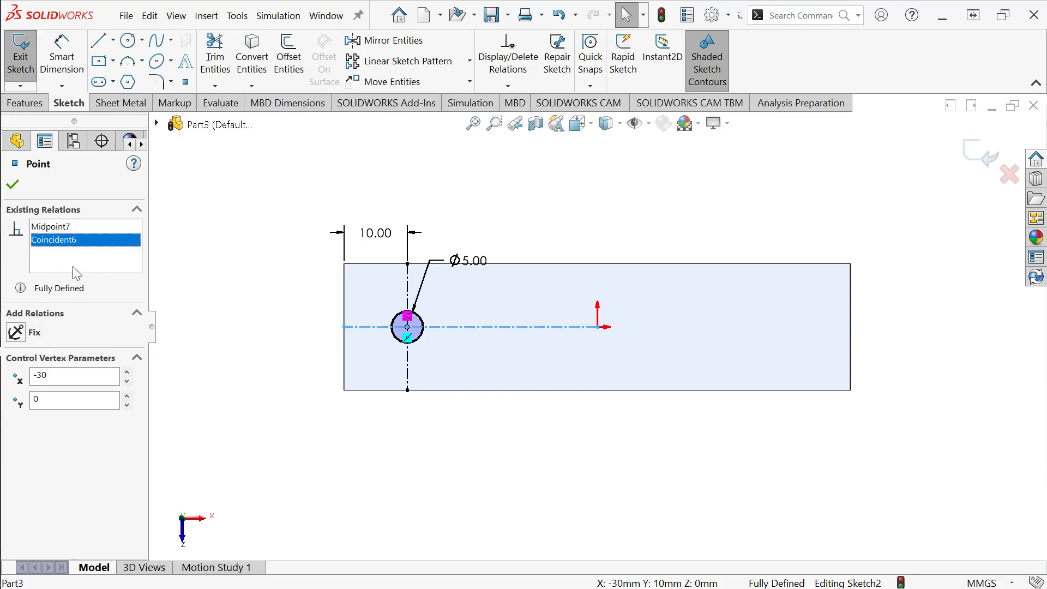
left_click(63, 228)
left_click(65, 240)
left_click(13, 185)
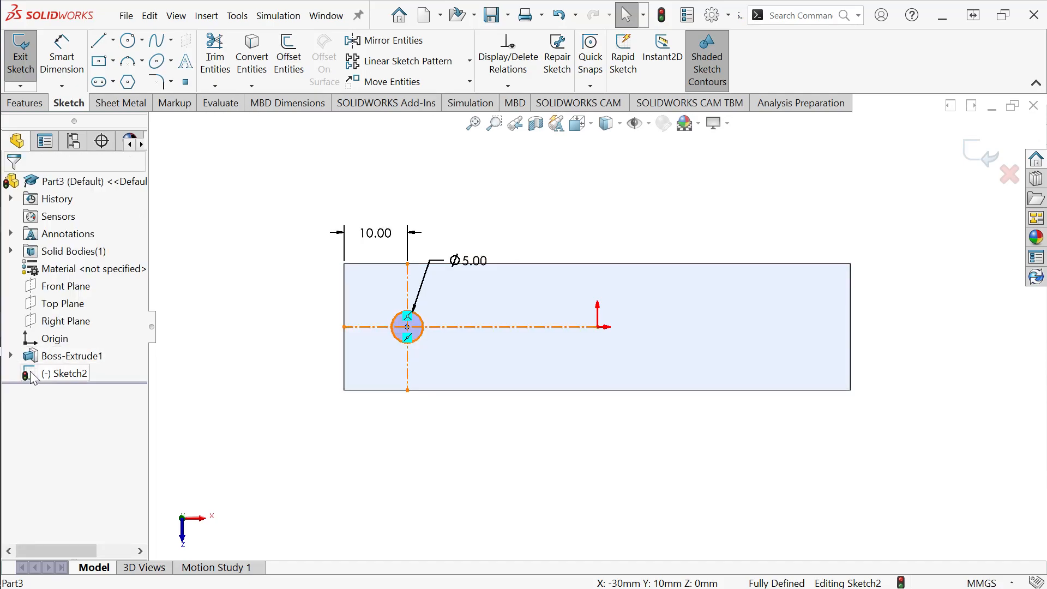
- Exit the sketch and cut-extrude the 5 mm circle from the sketch plane with the Through All end condition
left_click(663, 17)
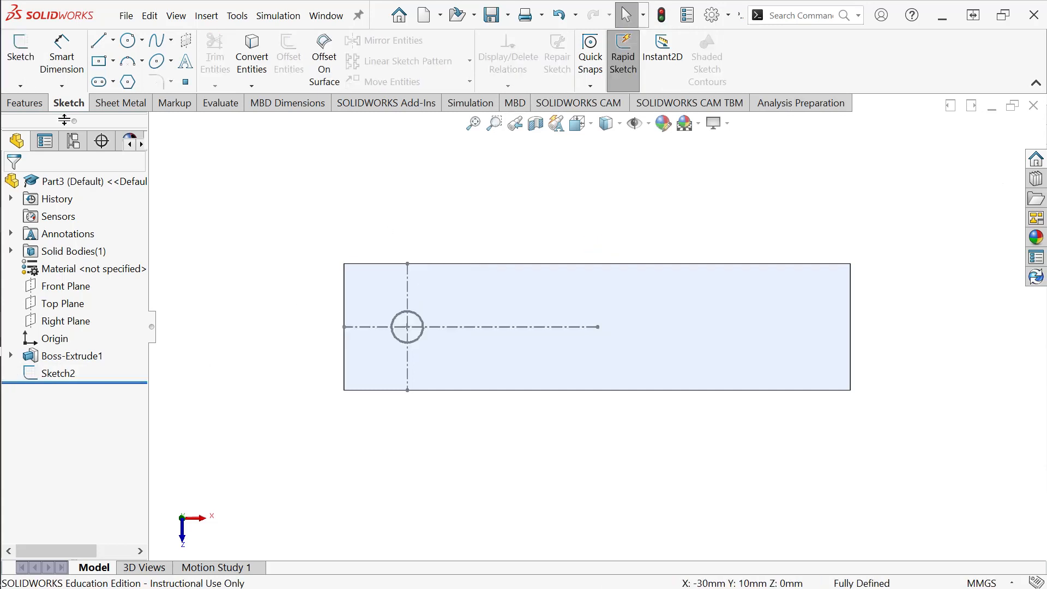
left_click(25, 103)
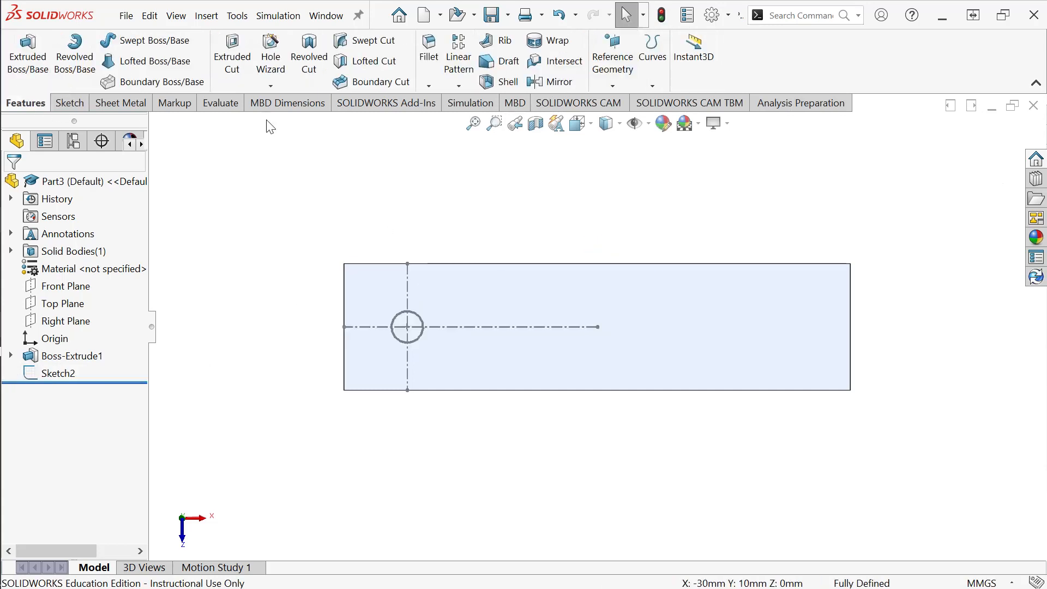
left_click(240, 55)
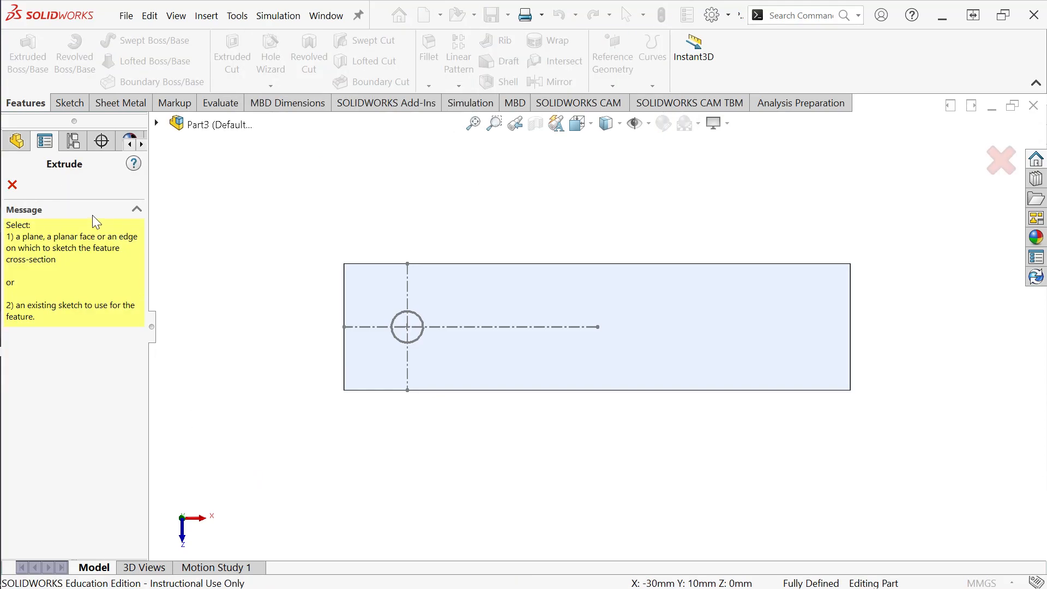
left_click(406, 311)
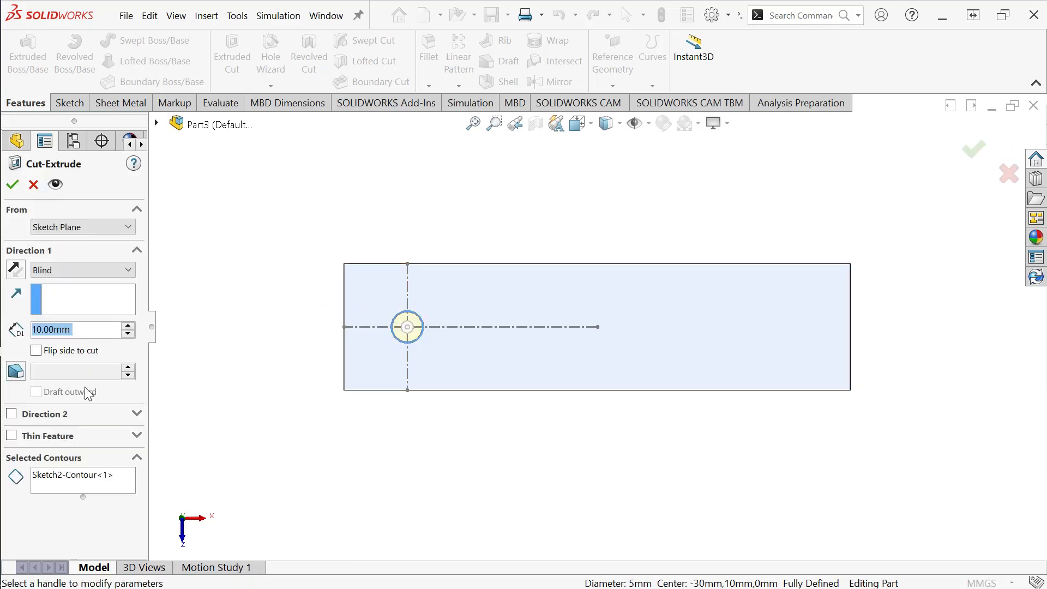
left_click(76, 270)
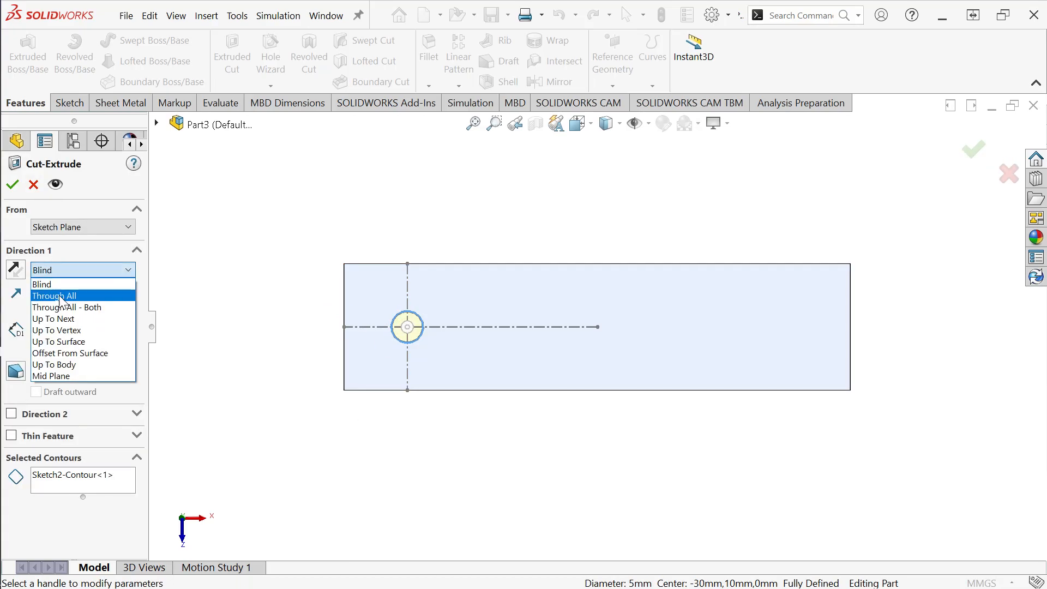
left_click(62, 297)
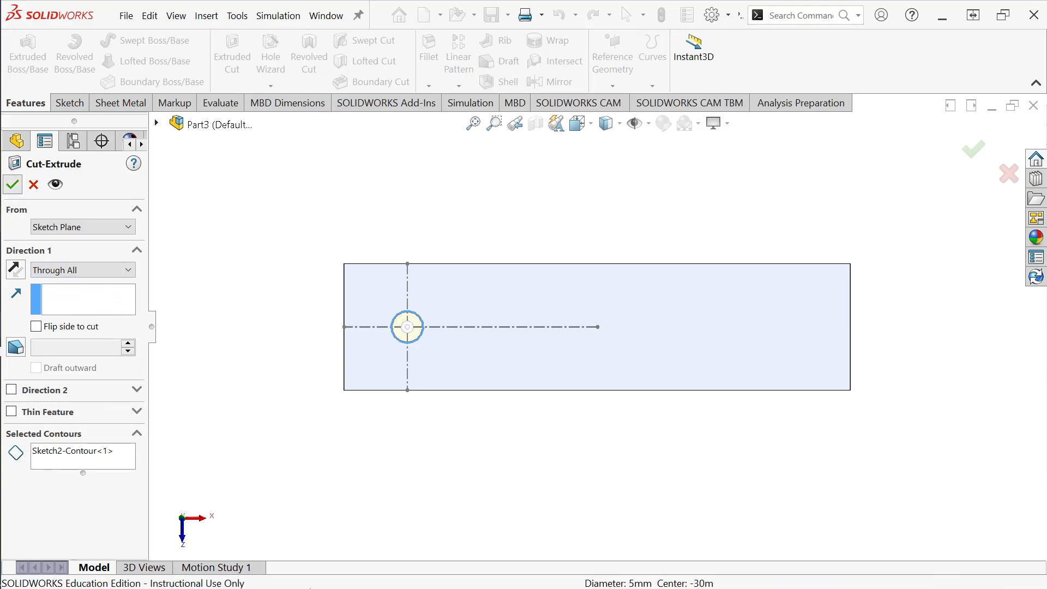
left_click(12, 184)
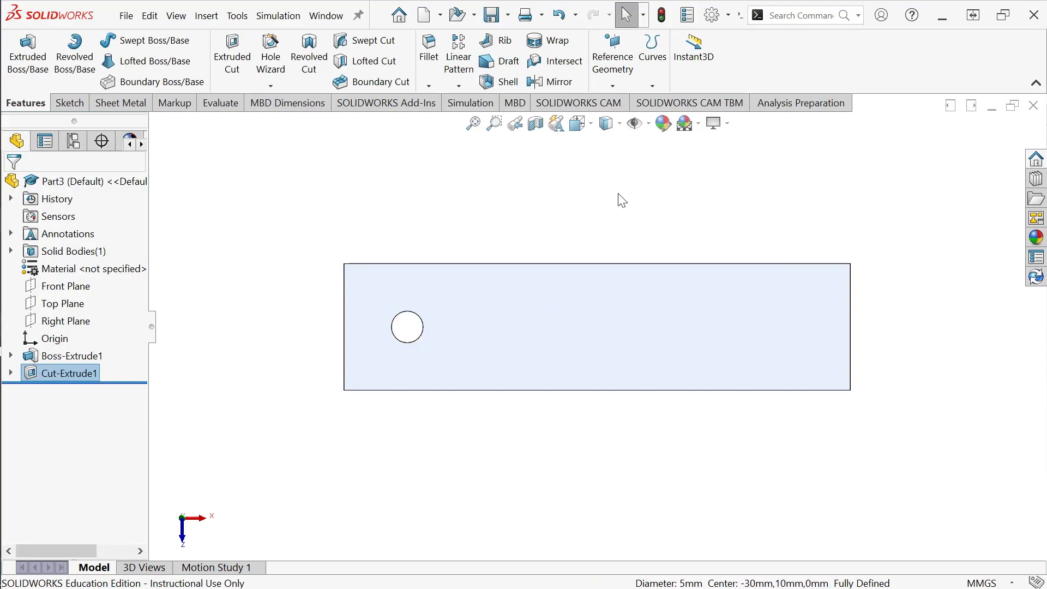
- Display the block with hidden lines visible and rotate it to show the through hole at an angle
left_click(625, 128)
left_click(605, 201)
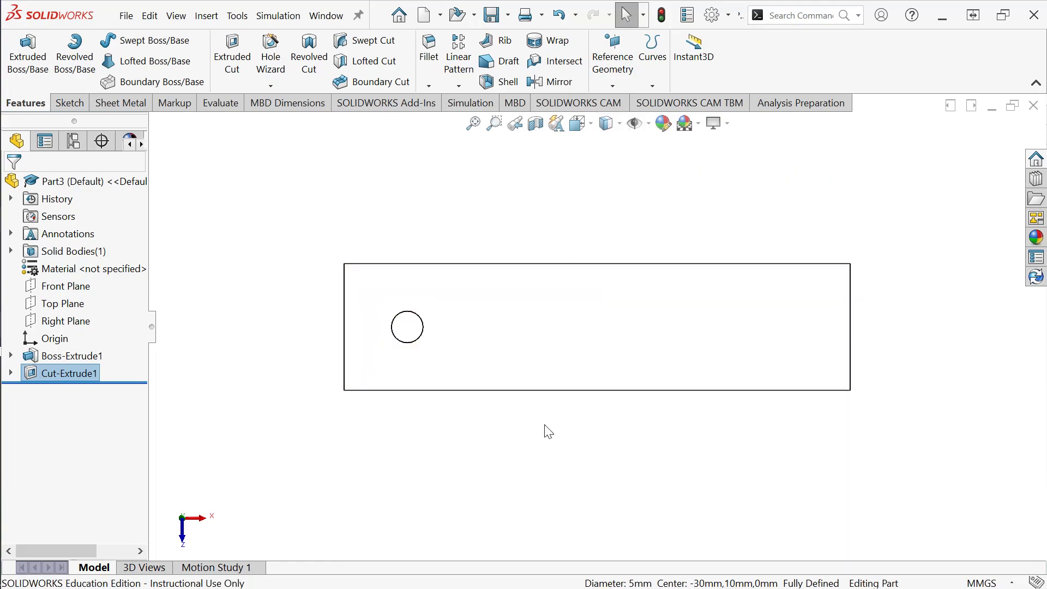
right_click(573, 351)
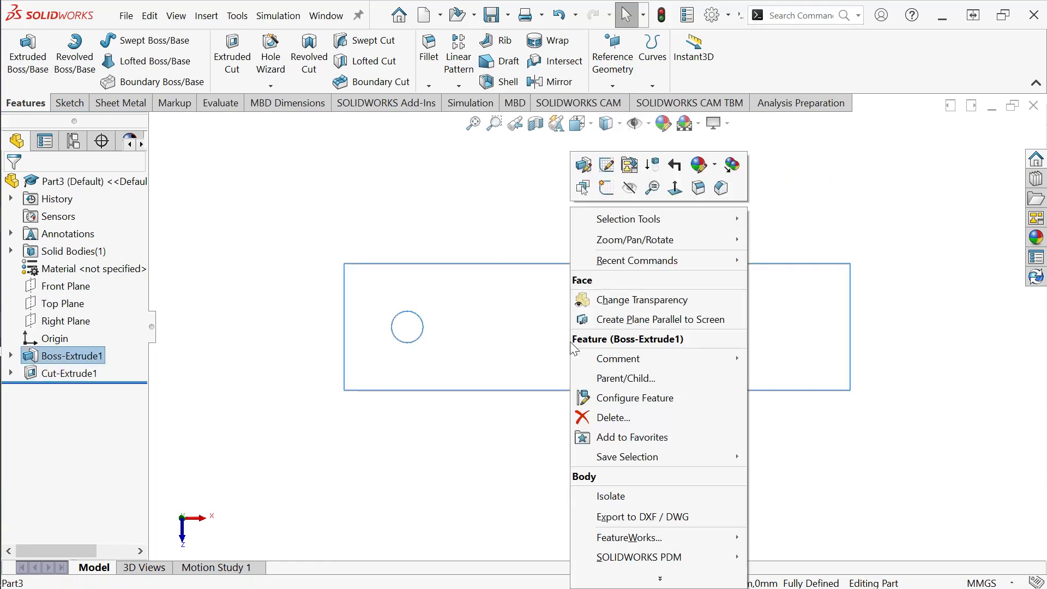
mouse_move(712, 239)
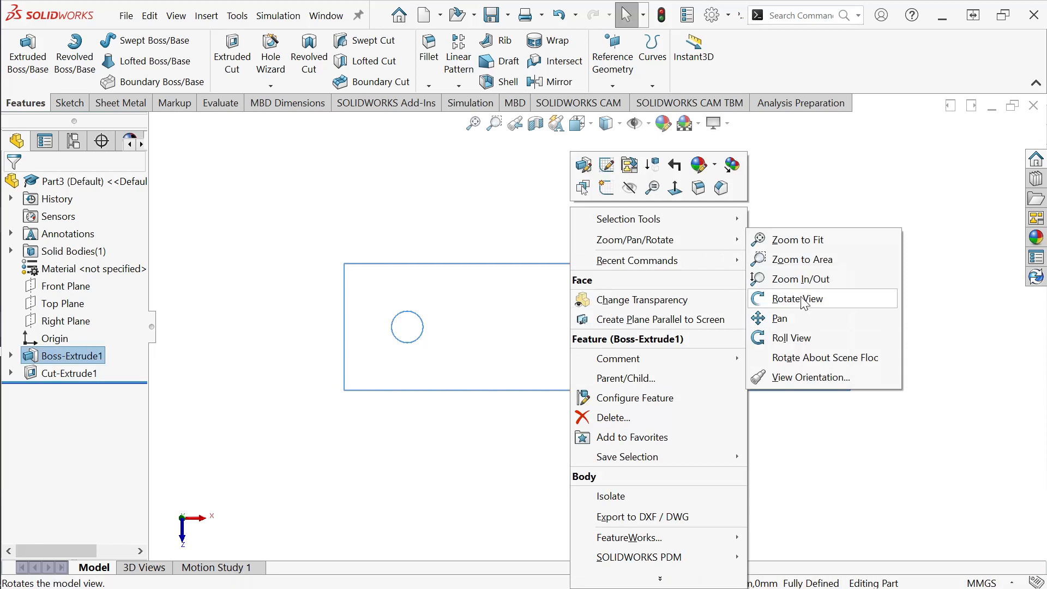
left_click(802, 298)
left_click_drag(545, 484, 533, 414)
right_click(391, 447)
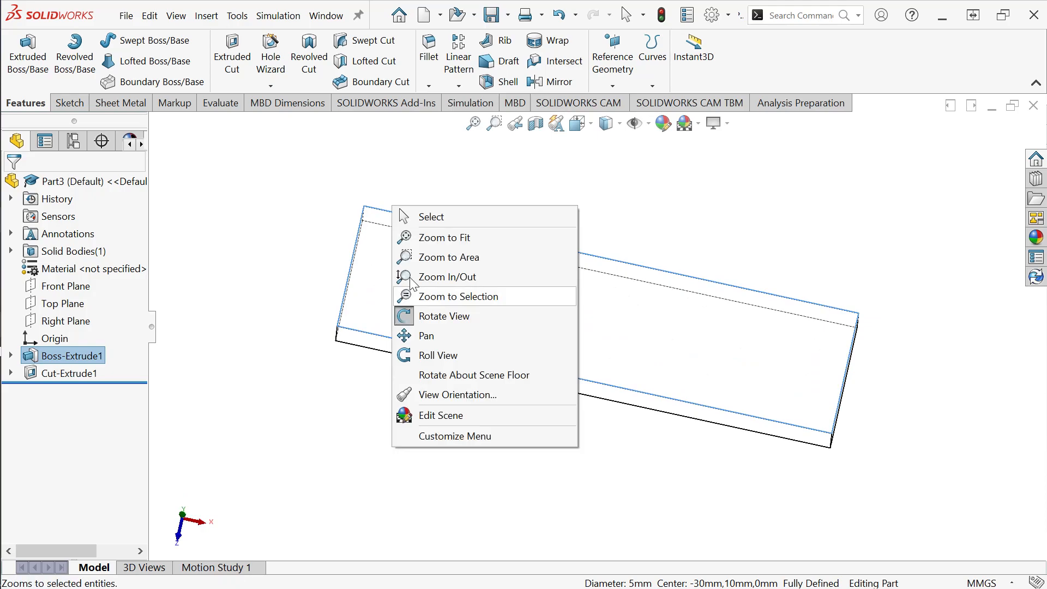
left_click(420, 217)
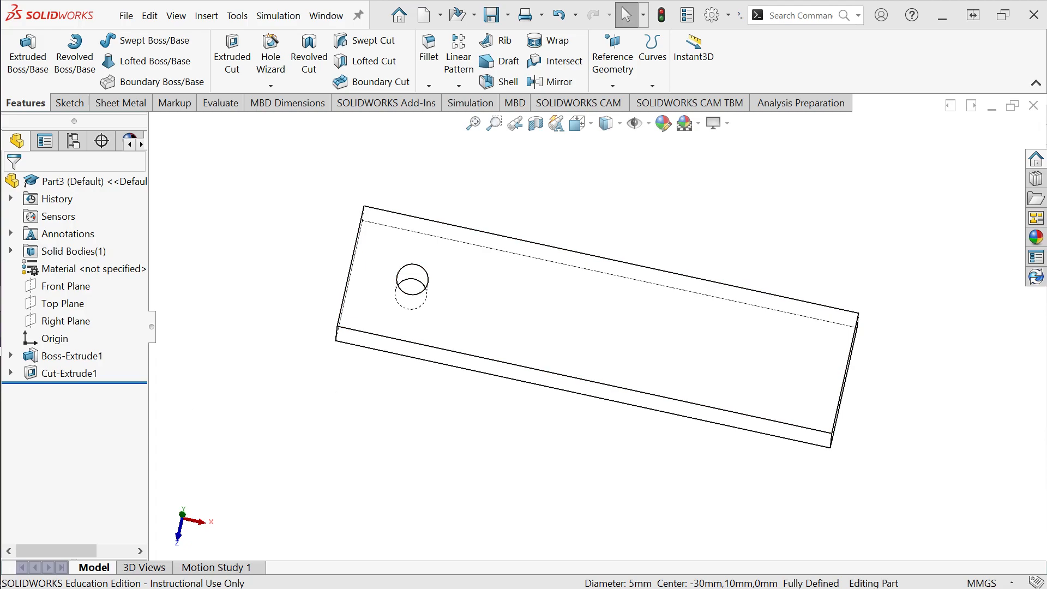
- Switch to W10-Holes.docx in Word and read the Hole Wizard types, sizing options and ANSI hex screw standard
left_click_drag(1046, 94, 685, 8)
scroll(661, 259, "down", 5)
scroll(661, 259, "down", 2)
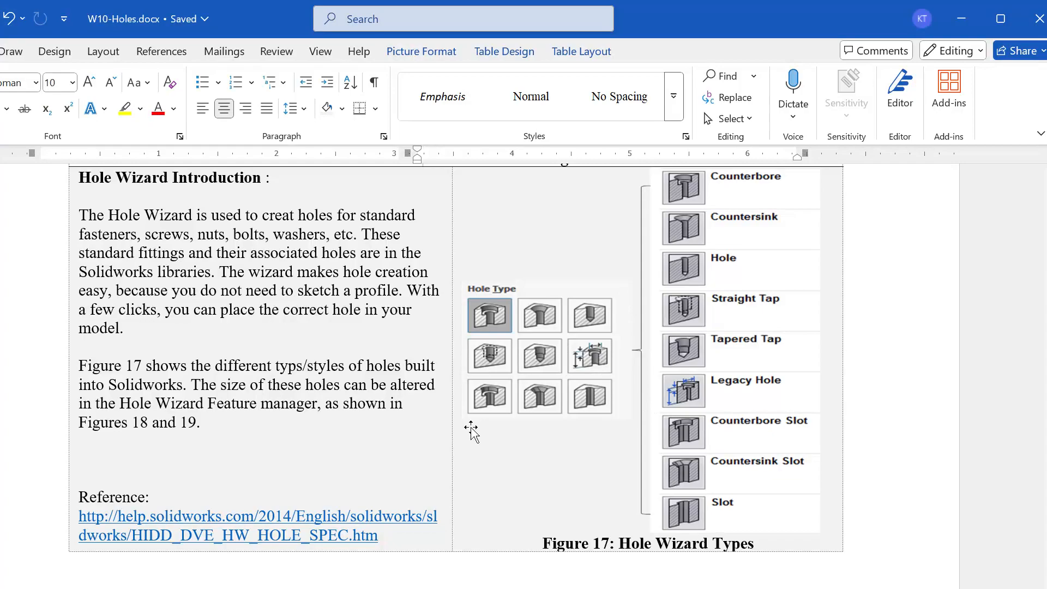
scroll(471, 431, "down", 13)
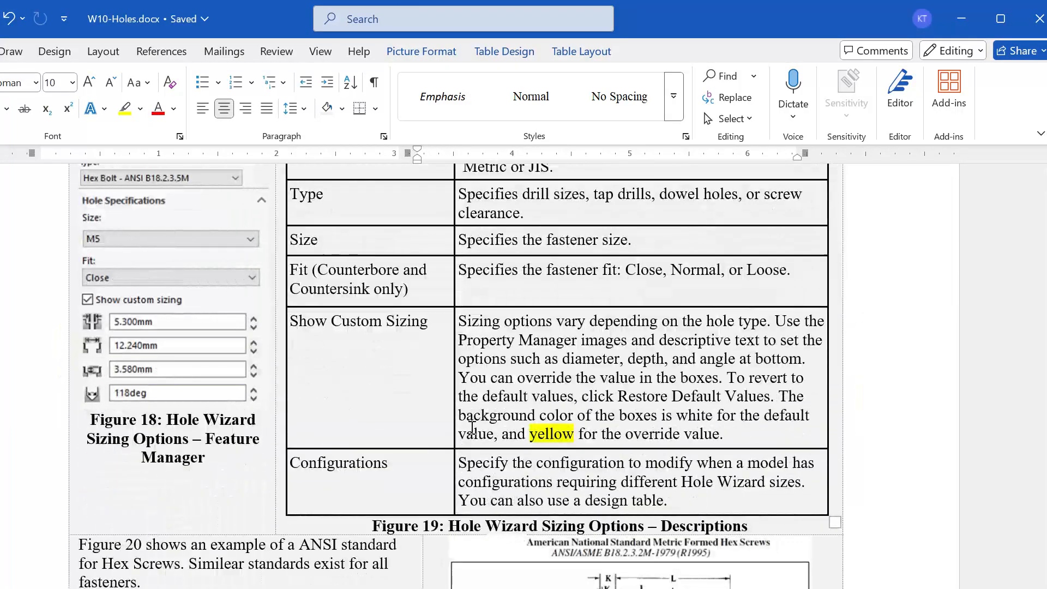
scroll(473, 427, "up", 2)
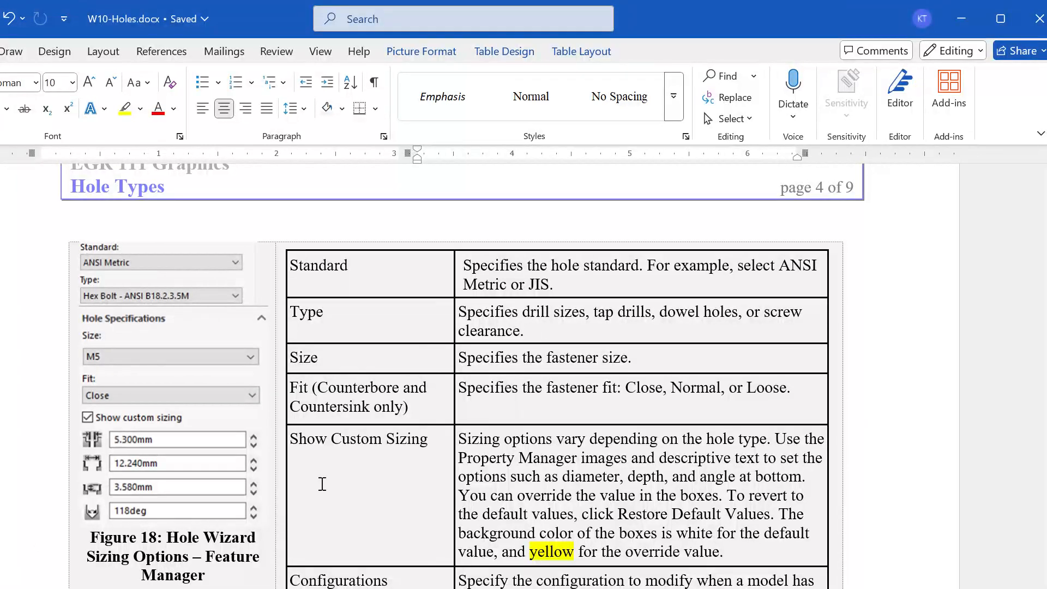
scroll(407, 405, "down", 7)
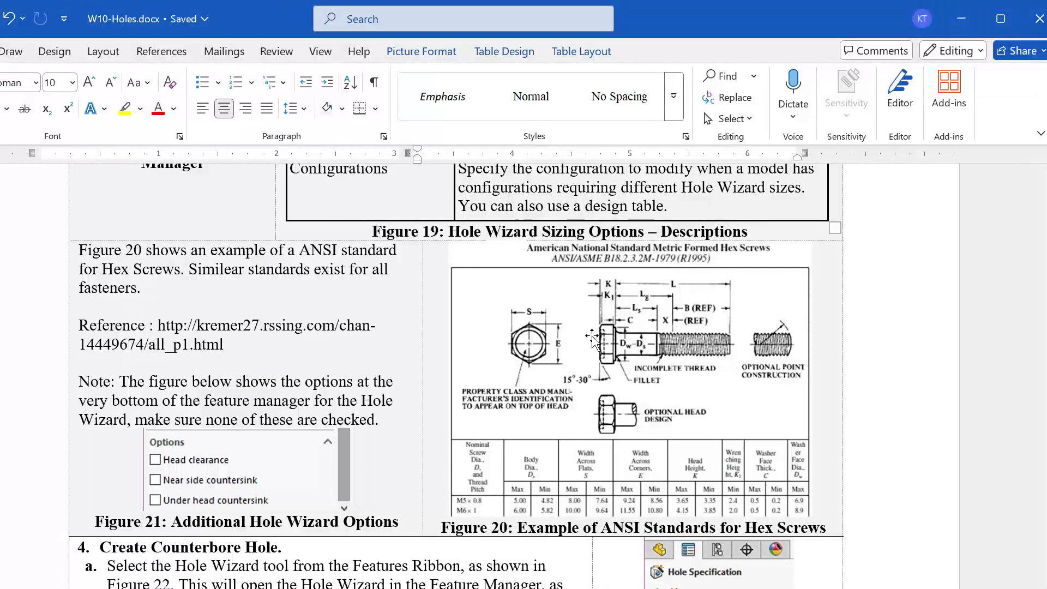
left_click_drag(672, 16, 1046, 233)
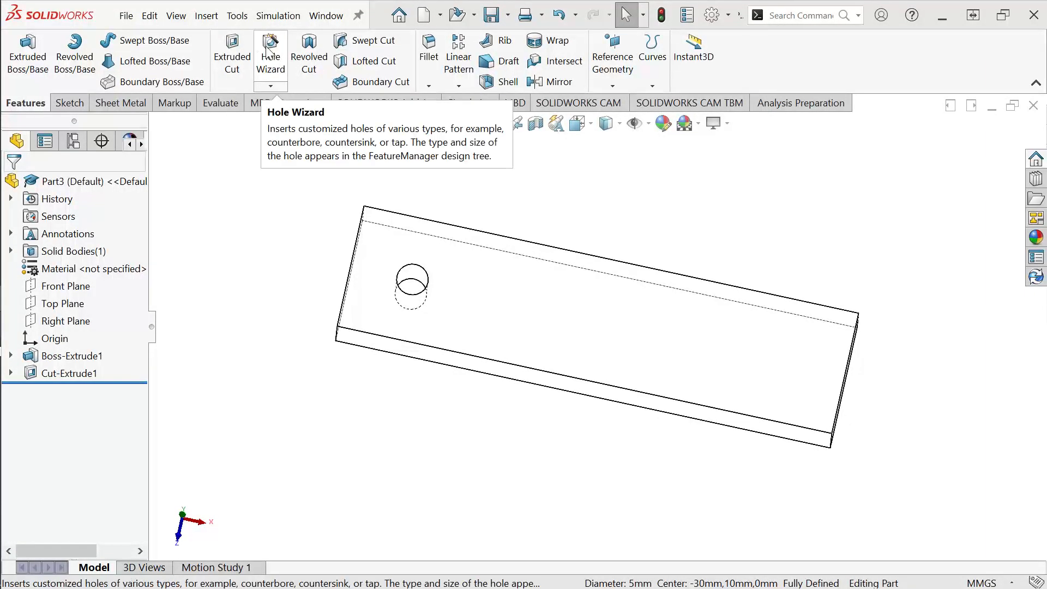
- Start a Hole Wizard counterbore hole using the ANSI Metric standard
left_click(271, 86)
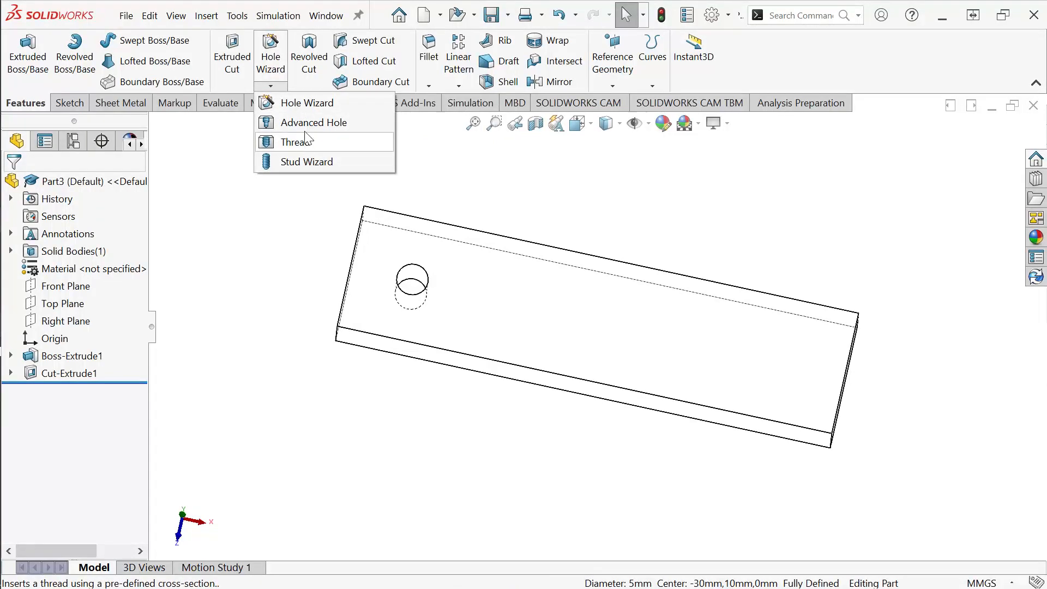
left_click(314, 104)
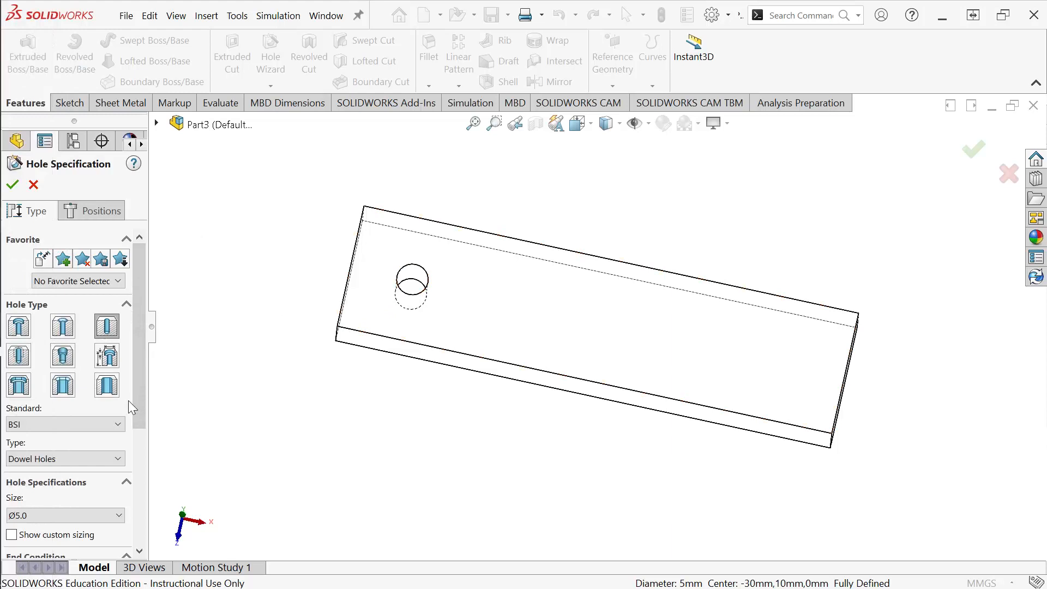
left_click_drag(140, 397, 137, 441)
left_click(29, 251)
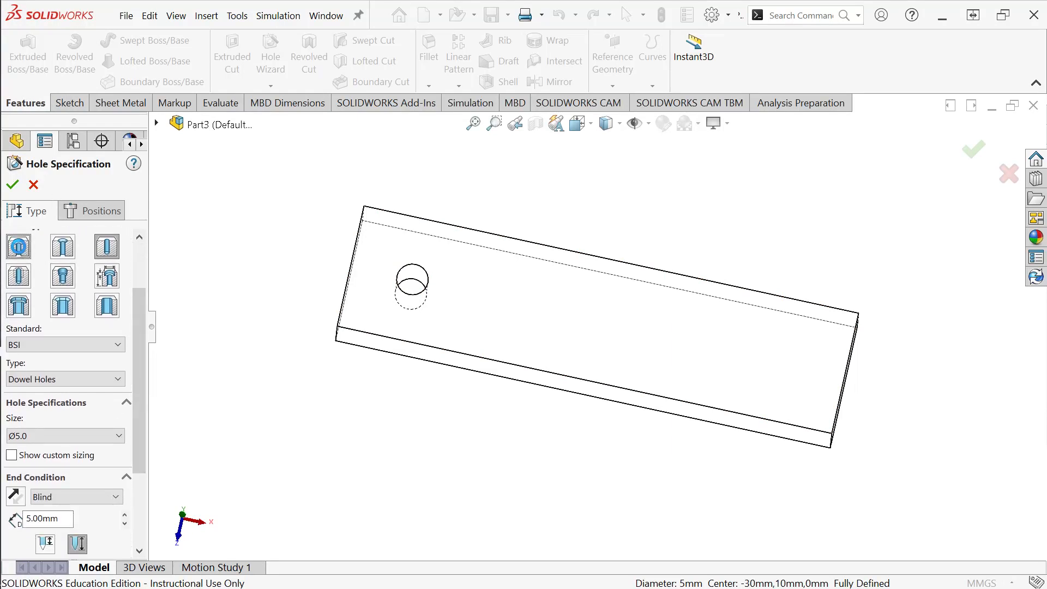
left_click_drag(139, 326, 88, 300)
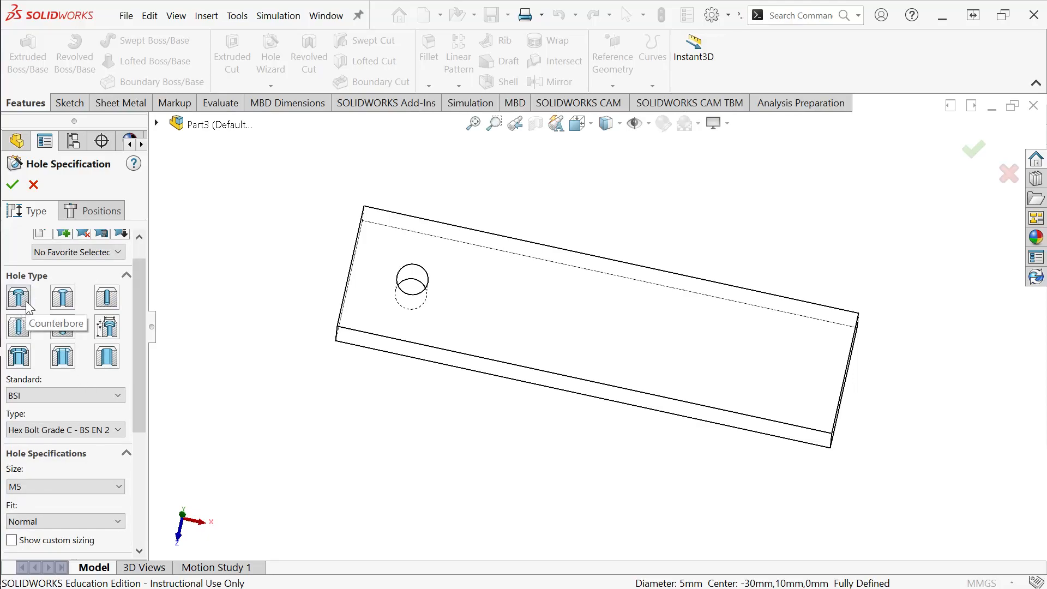
left_click(41, 394)
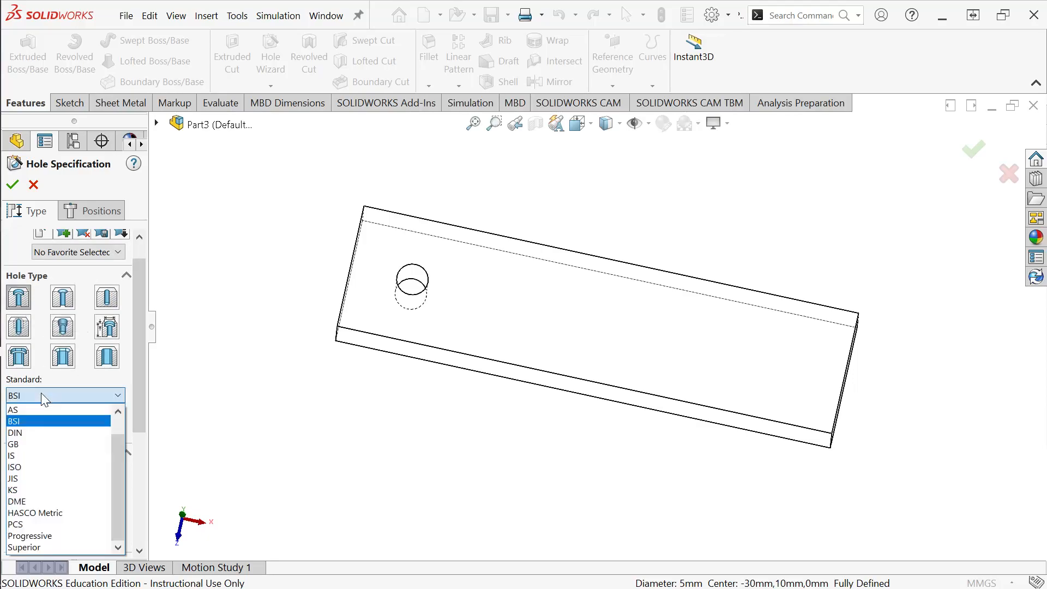
left_click_drag(123, 459, 119, 420)
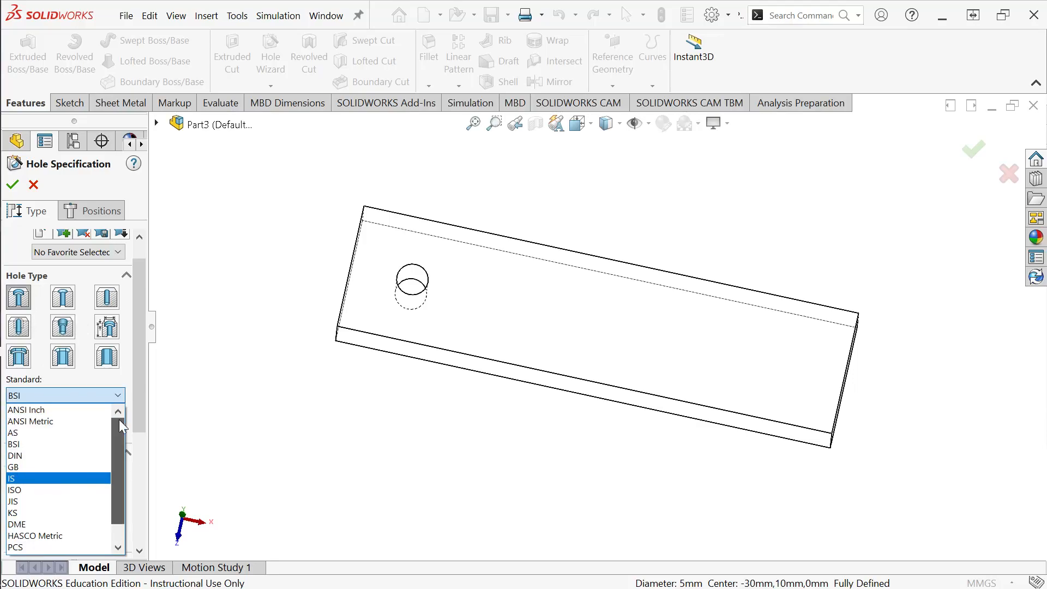
left_click(81, 418)
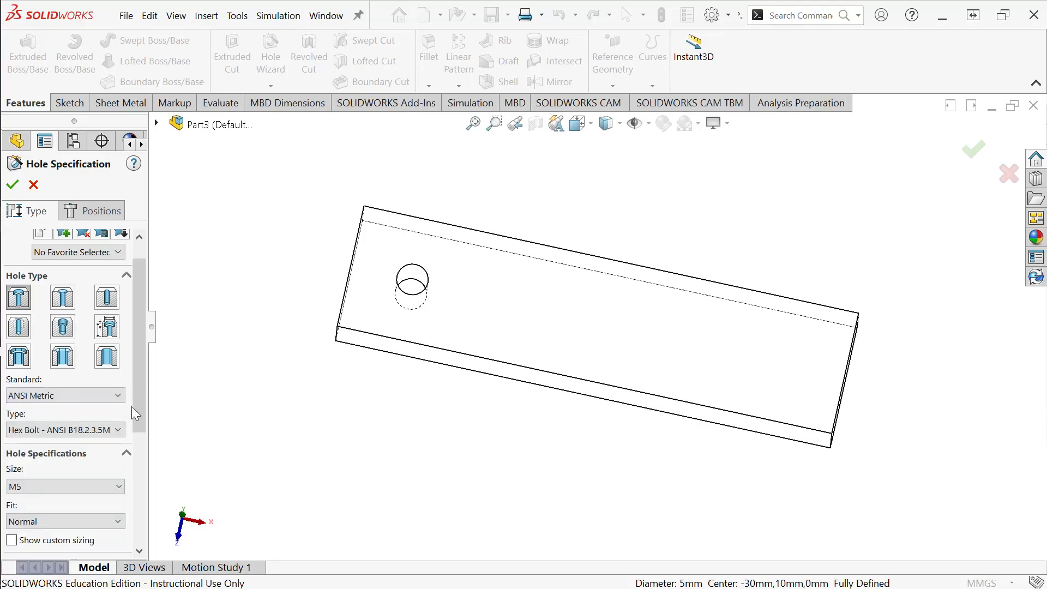
- Choose the Hex Bolt - ANSI B18.2.3.5M fastener type and size M5 for the counterbore
scroll(141, 402, "down", 3)
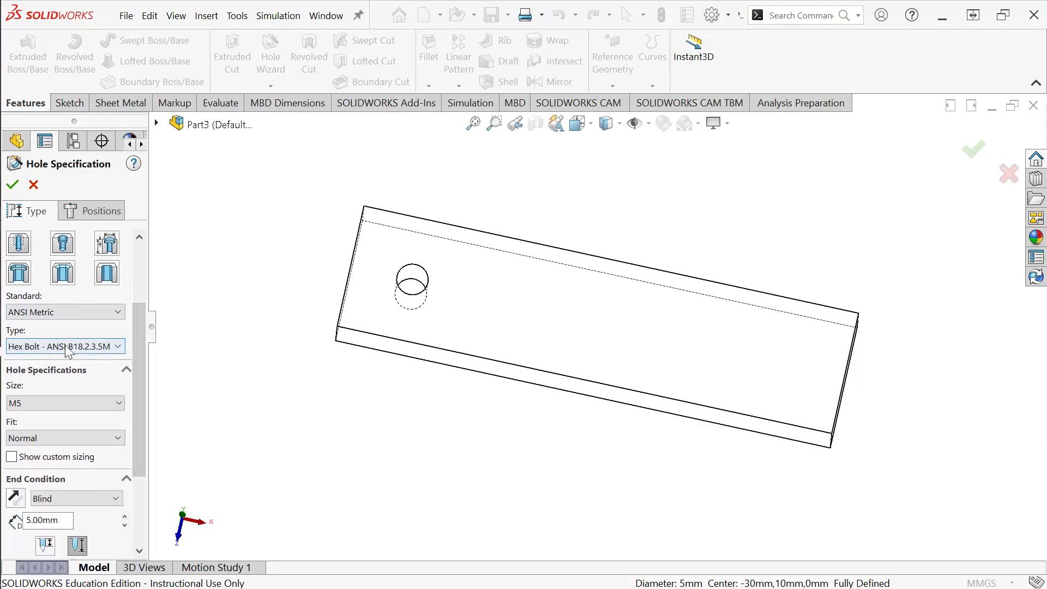
left_click(52, 349)
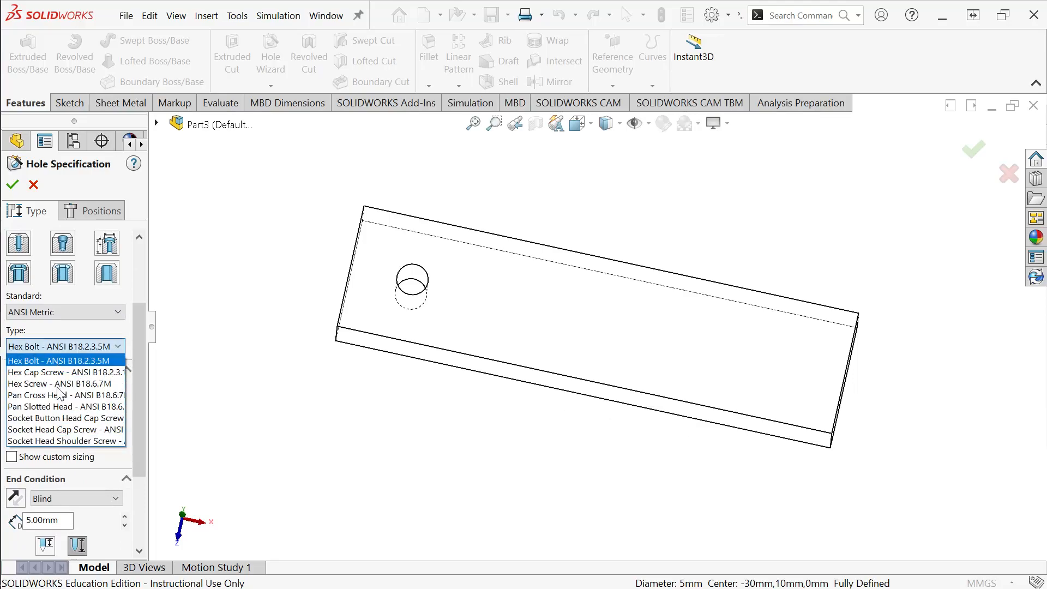
left_click(76, 360)
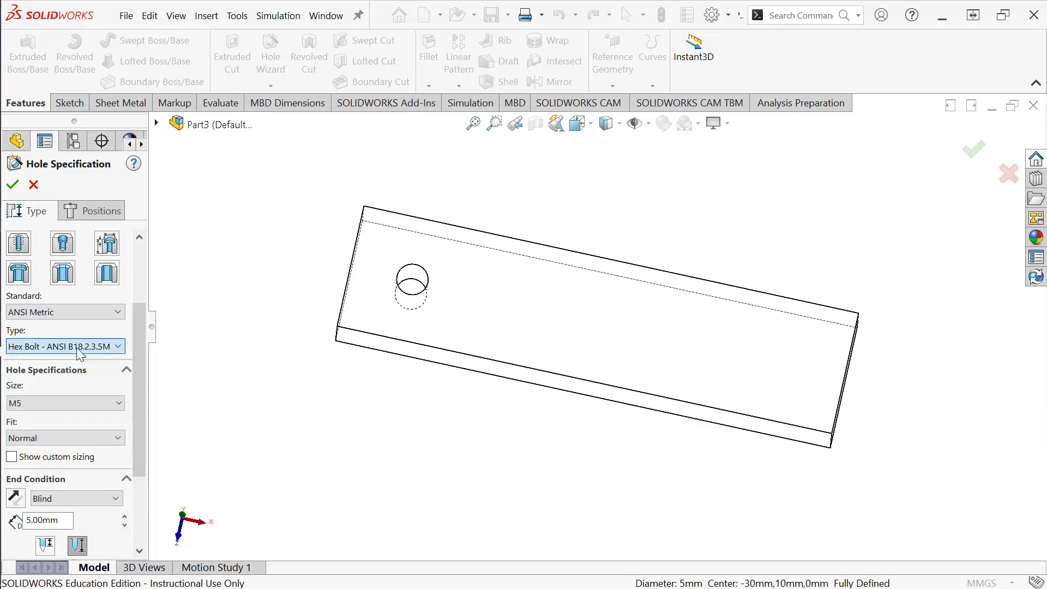
left_click(50, 404)
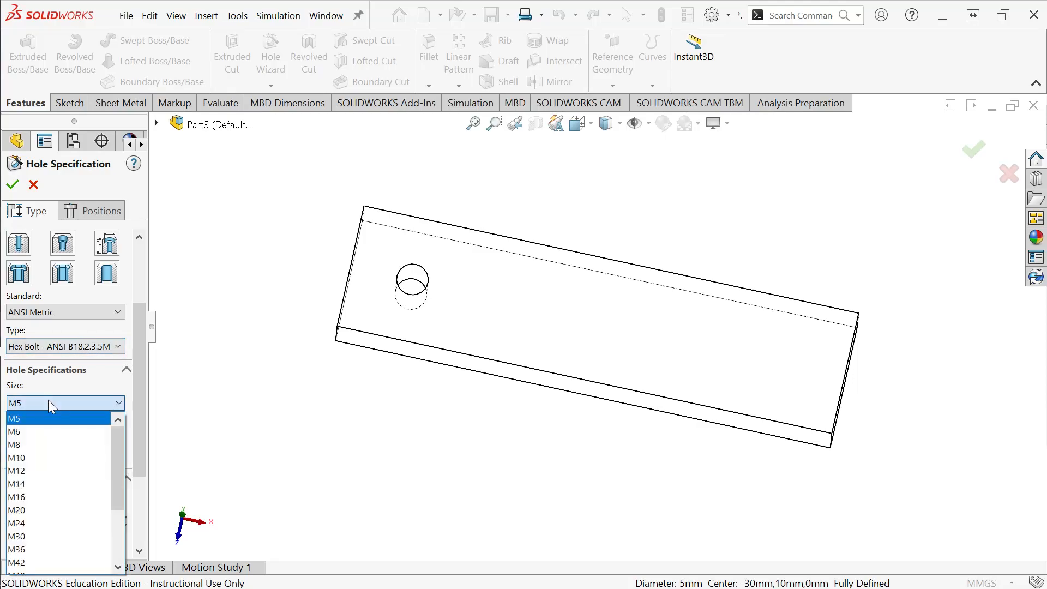
left_click(44, 403)
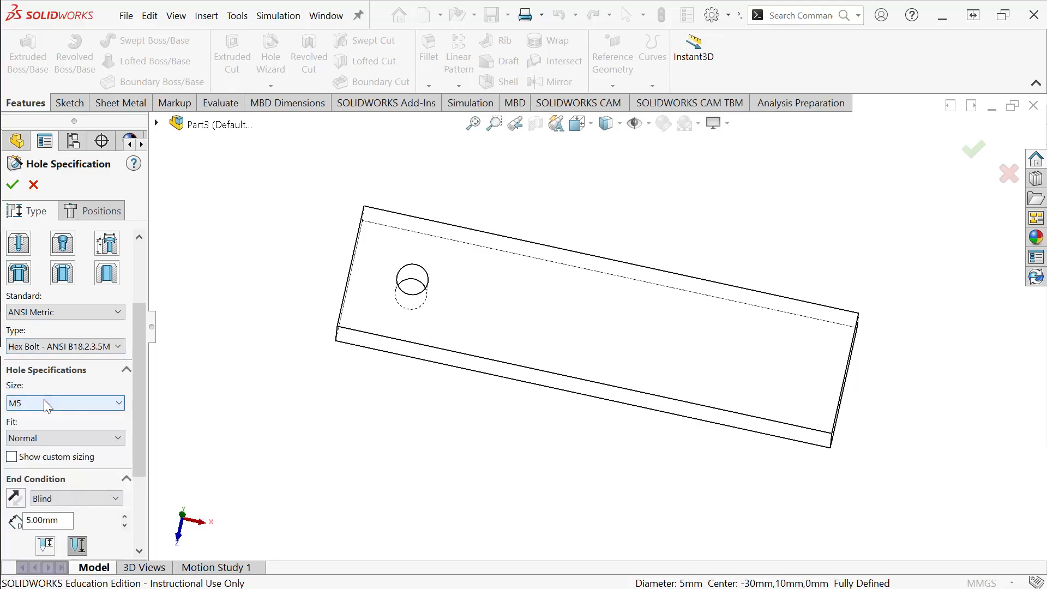
- Show custom sizing for the counterbore and set its through hole diameter to 5 mm
left_click_drag(144, 420, 141, 468)
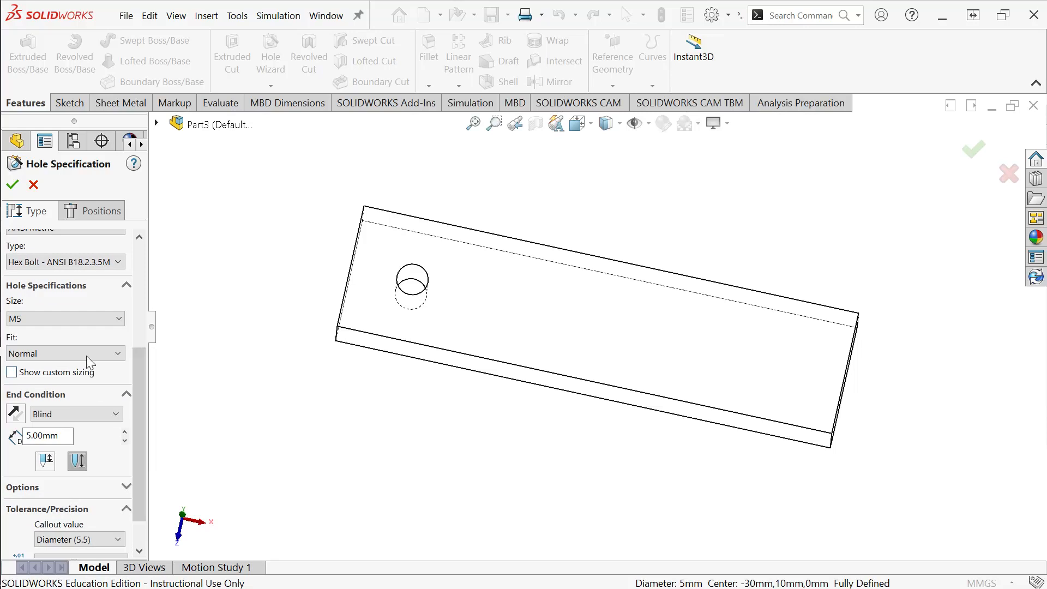
left_click(27, 372)
left_click(28, 373)
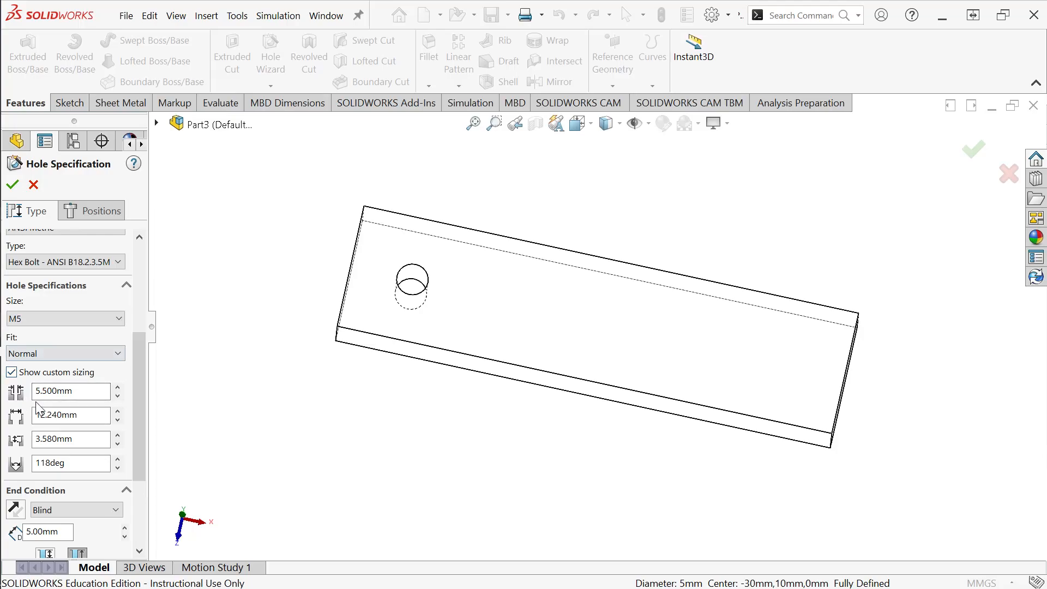
left_click_drag(44, 394, 47, 393)
left_click(47, 413)
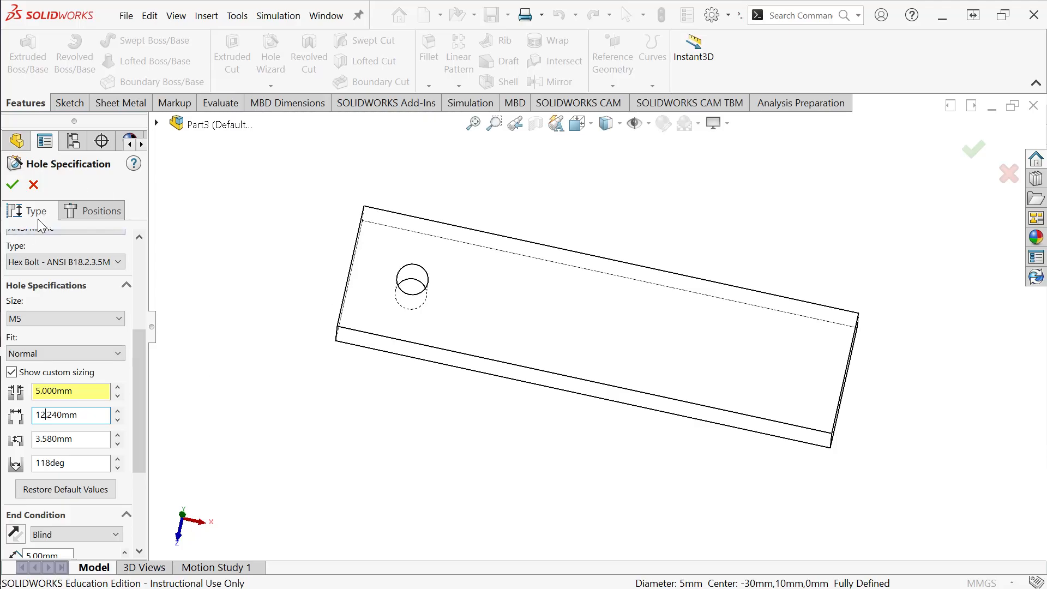
- Place the counterbore on the block's large face, level with the origin and about 17.6 mm from it toward the existing hole
left_click(85, 216)
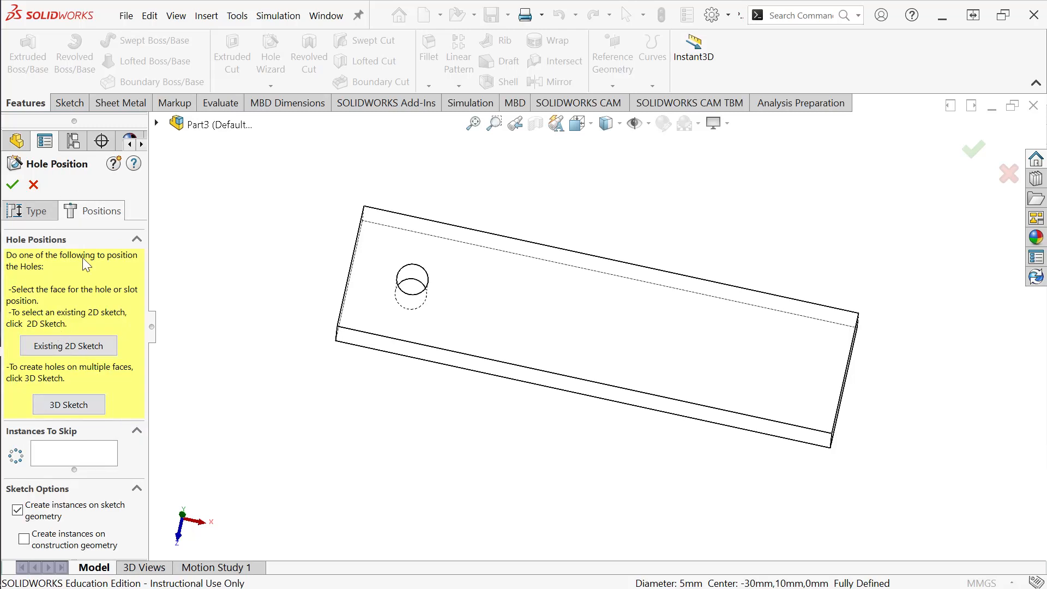
left_click(534, 300)
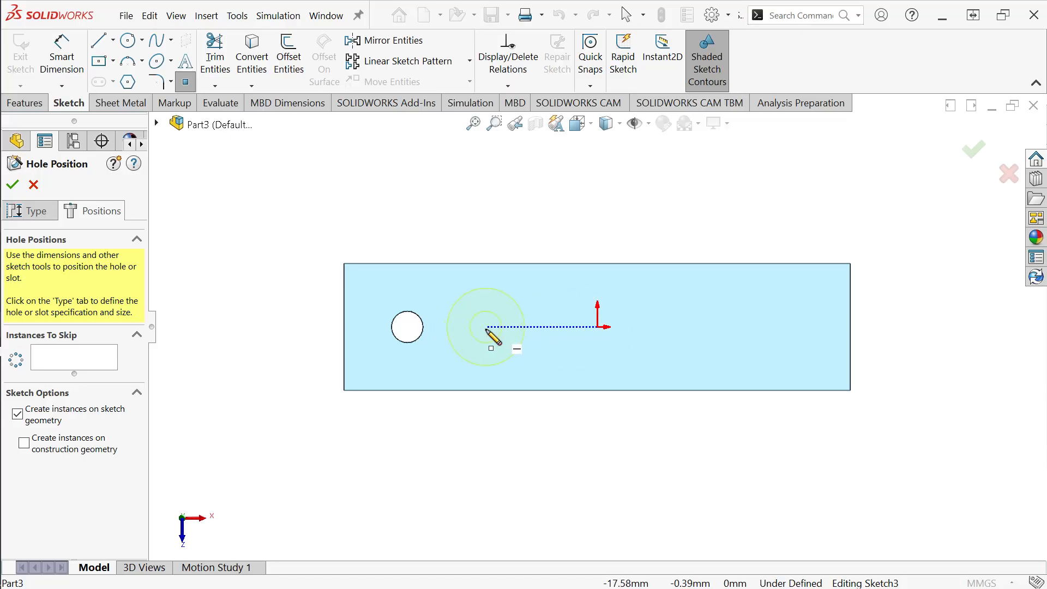
left_click(486, 328)
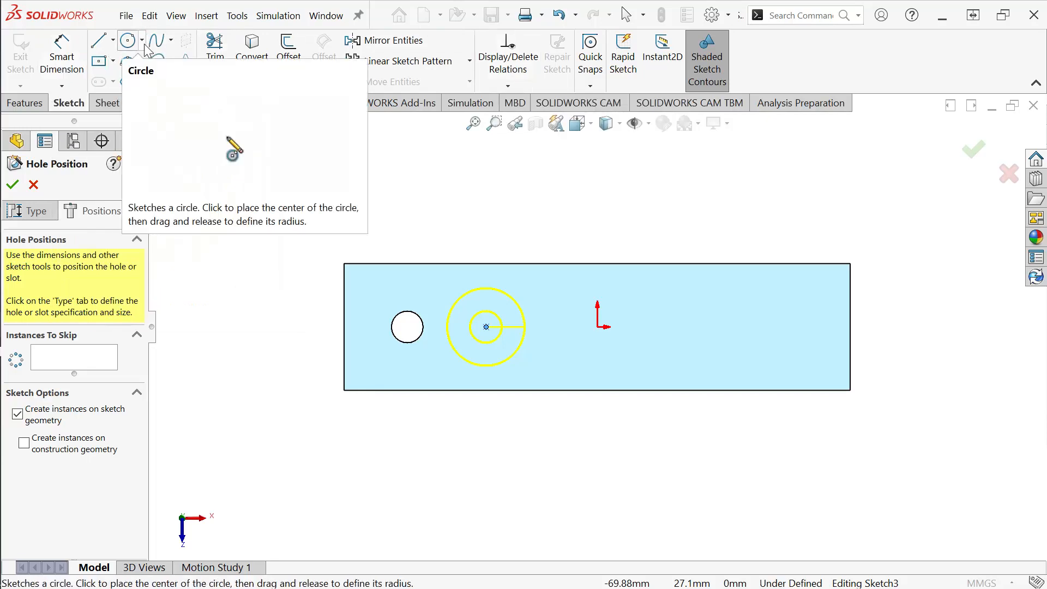
- Dimension the counterbore's centre 25 mm from the short edge nearest the existing through hole
left_click(83, 70)
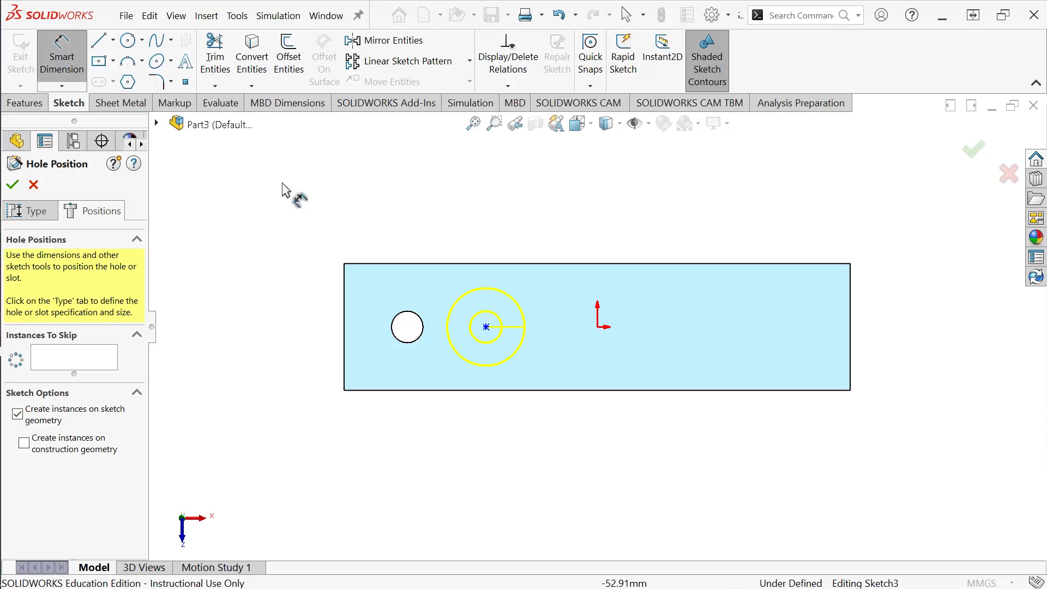
left_click(487, 328)
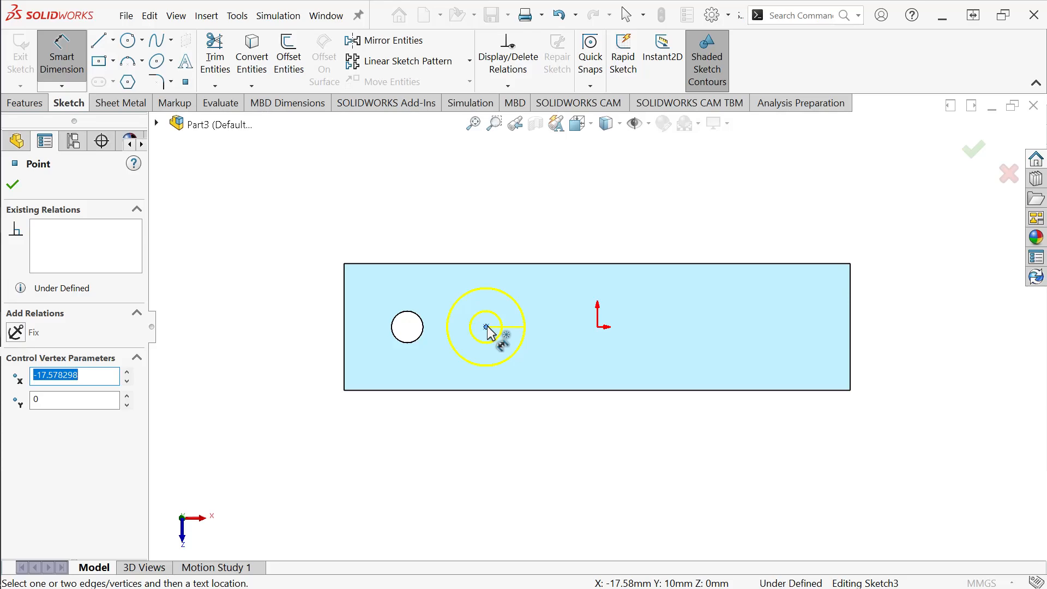
left_click(344, 332)
left_click(344, 331)
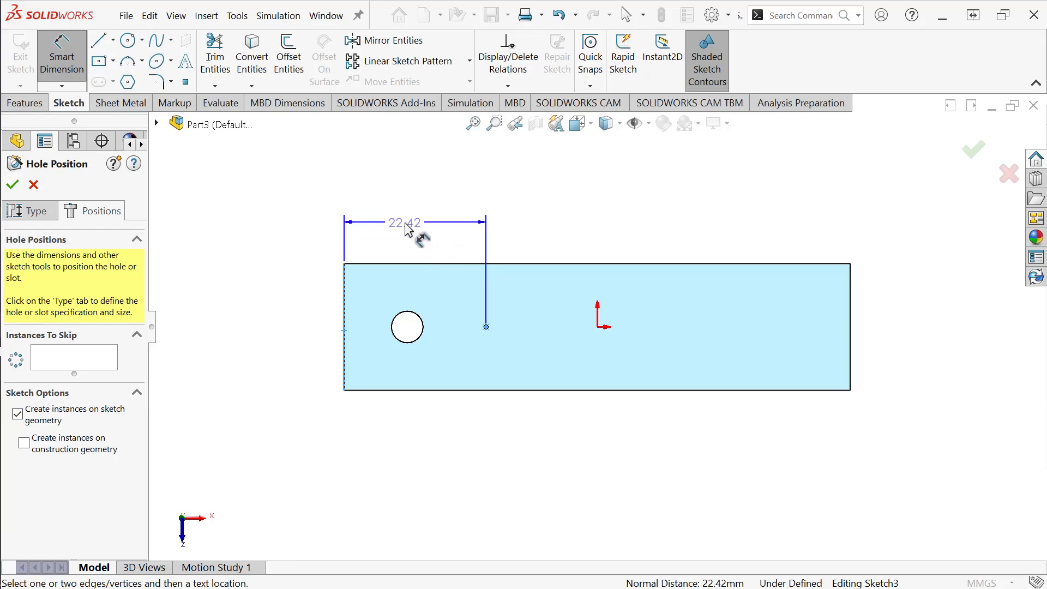
left_click(406, 229)
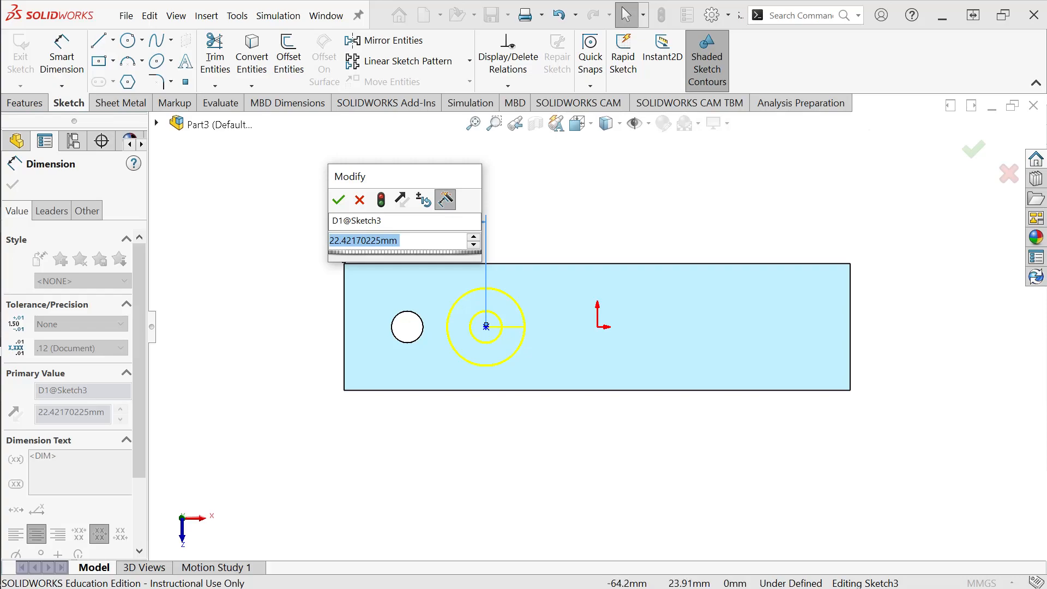
type("25")
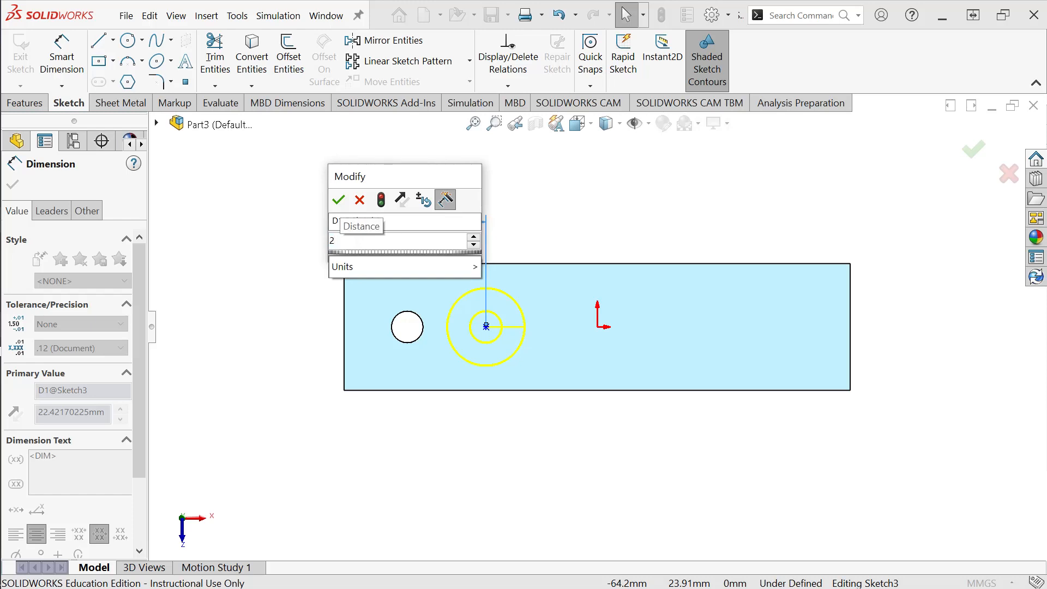
key("Return")
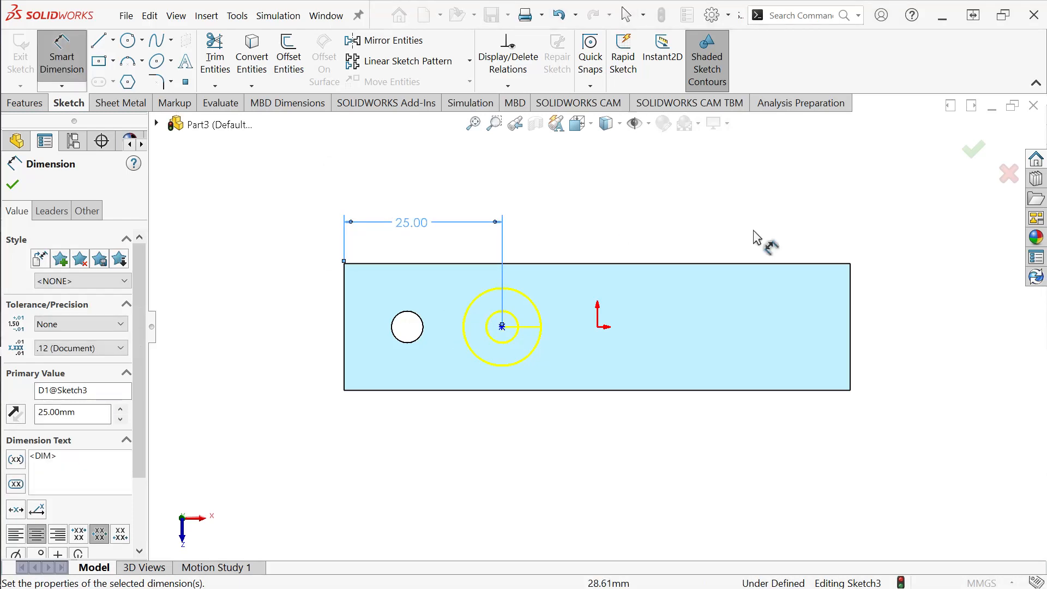
left_click(12, 185)
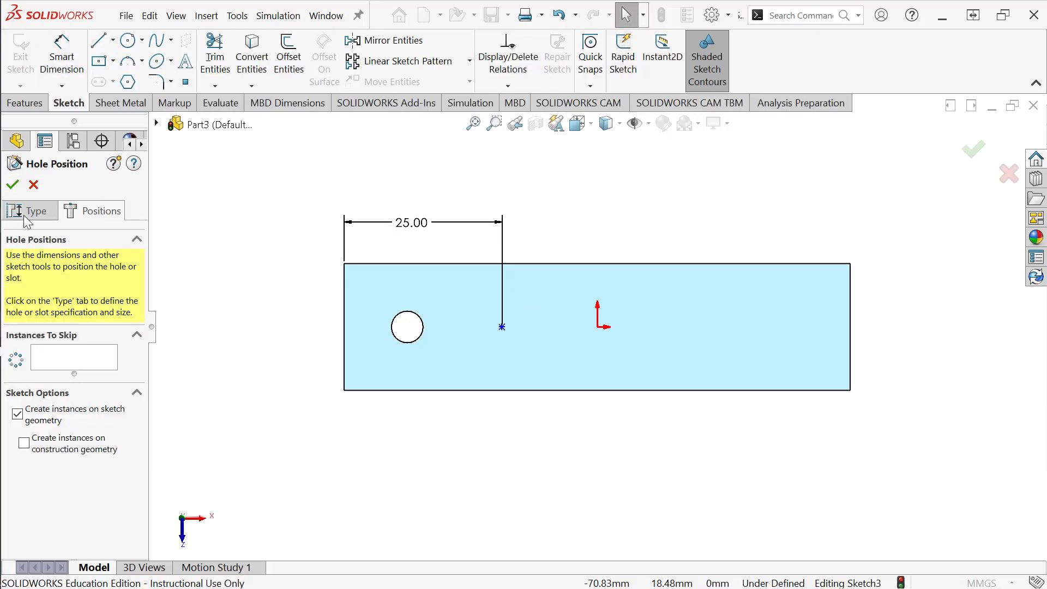
- Finish the M5 counterbore and rotate the model to check how deep the hole goes
left_click(13, 185)
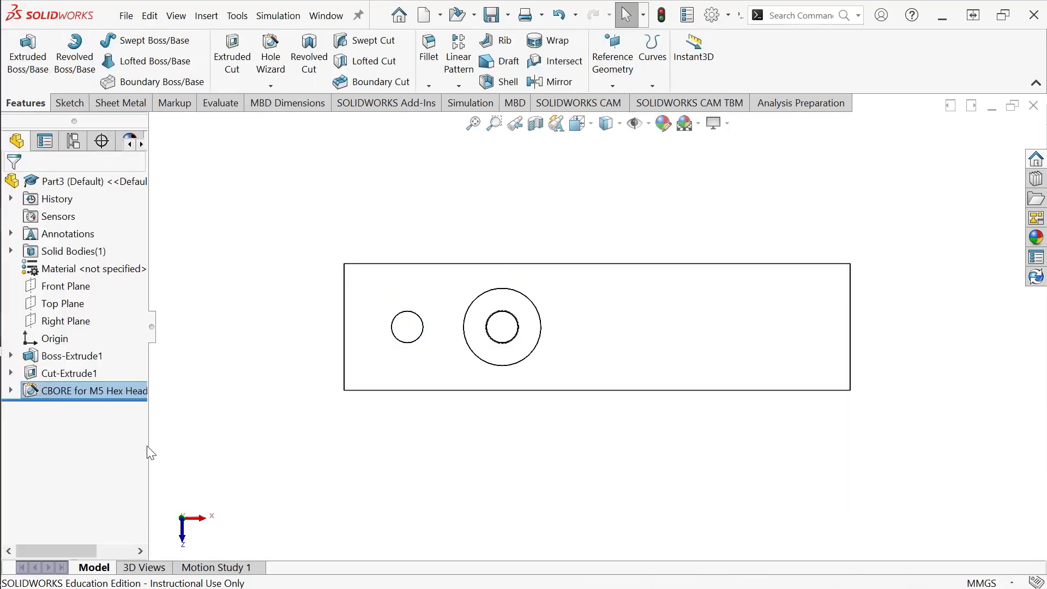
right_click(544, 204)
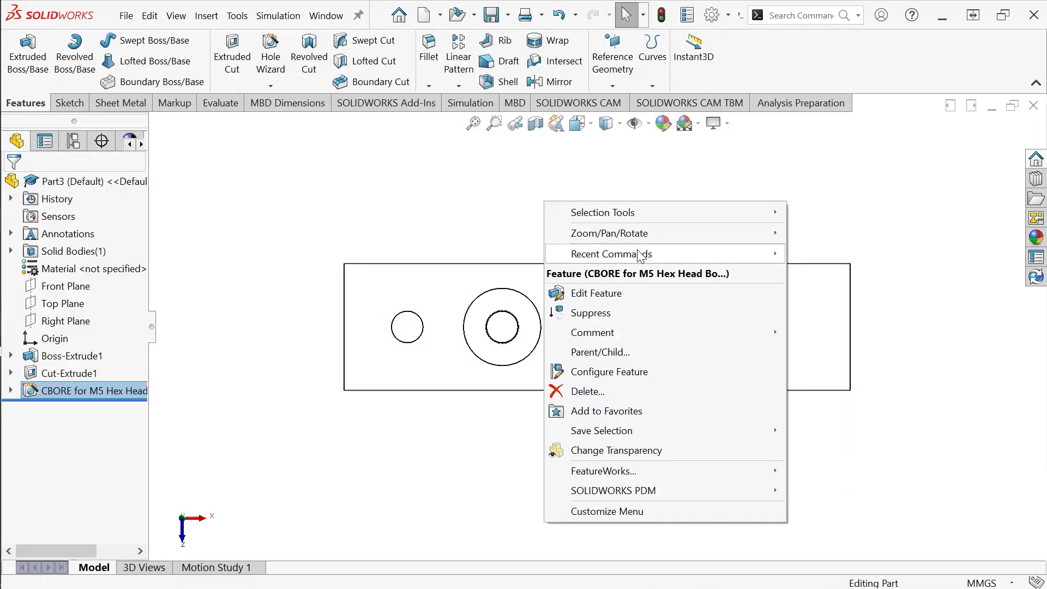
mouse_move(636, 233)
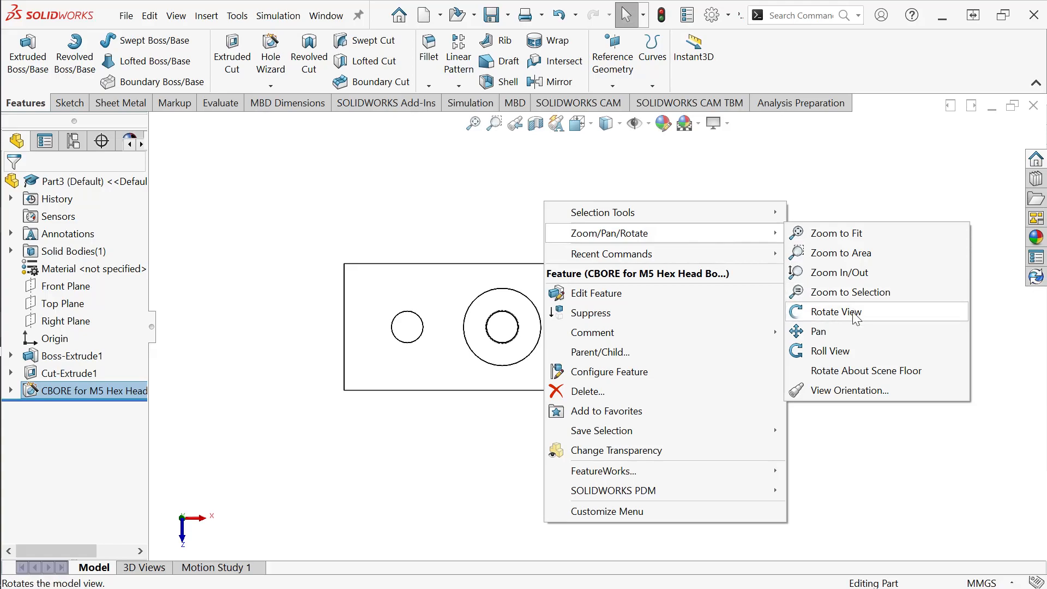
left_click(854, 318)
left_click_drag(612, 402, 616, 227)
right_click(619, 229)
left_click(657, 239)
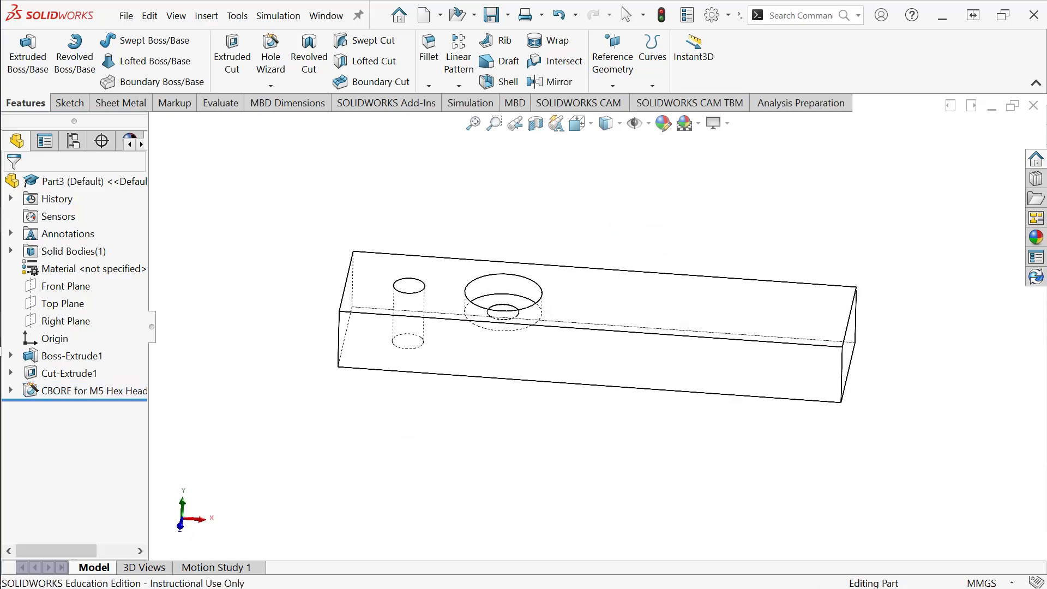
- Edit the counterbore feature and change its end condition to Through All
left_click(68, 389)
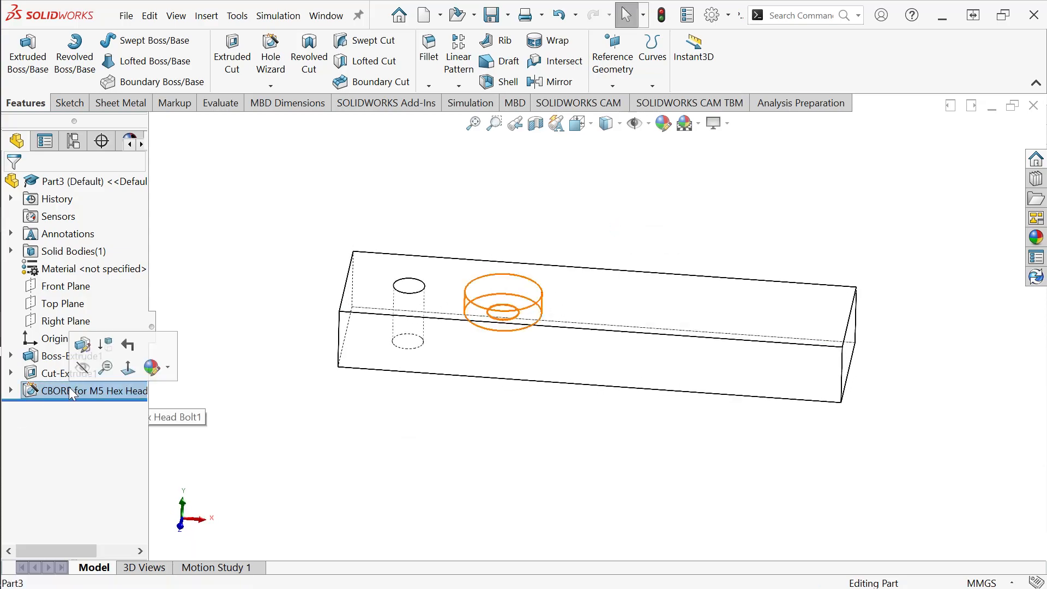
left_click(86, 348)
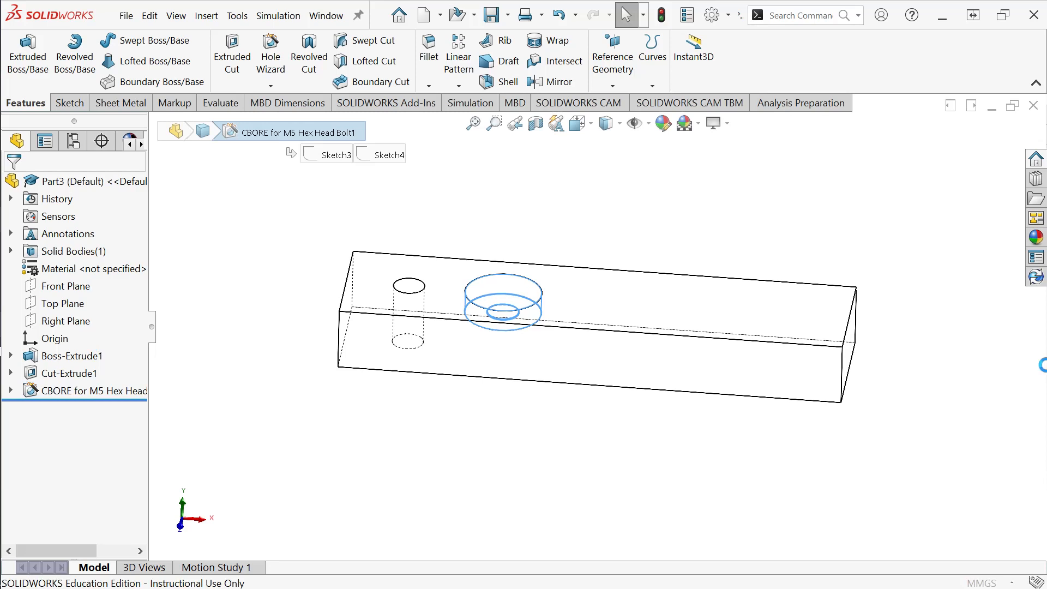
left_click_drag(141, 313, 135, 427)
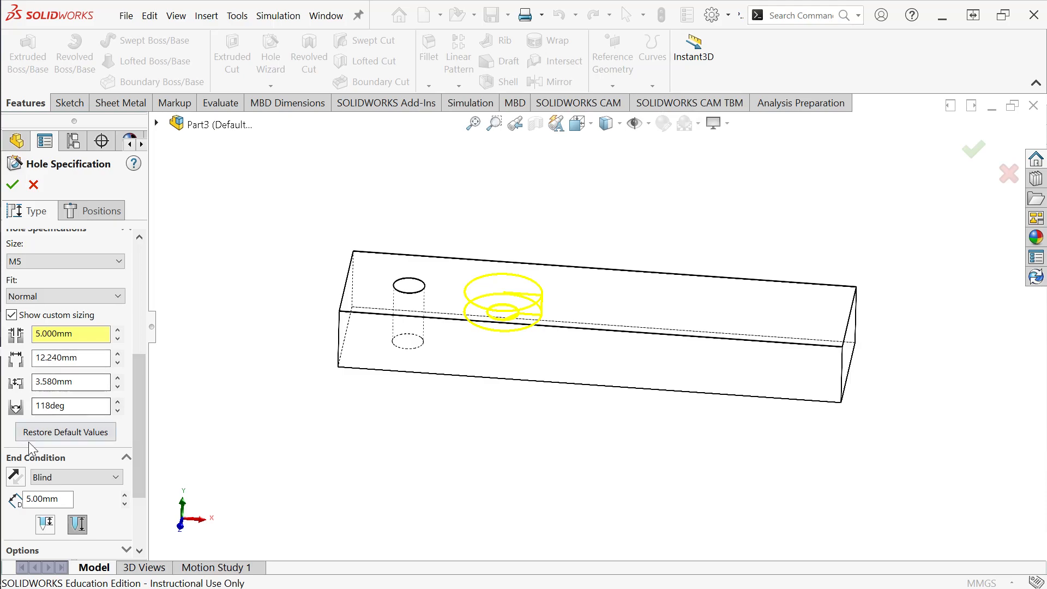
left_click_drag(144, 462, 145, 505)
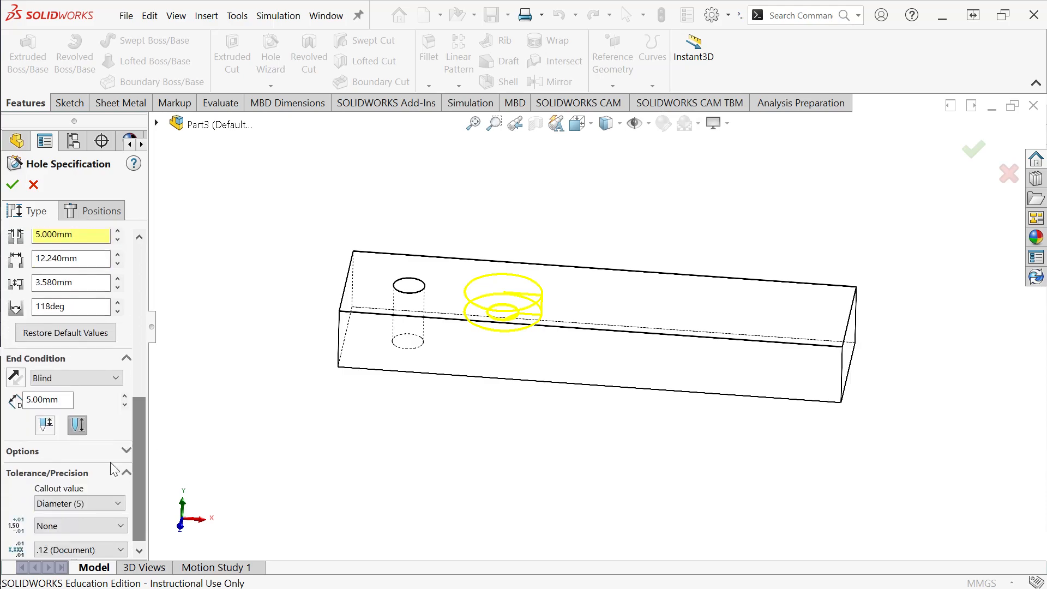
left_click(30, 399)
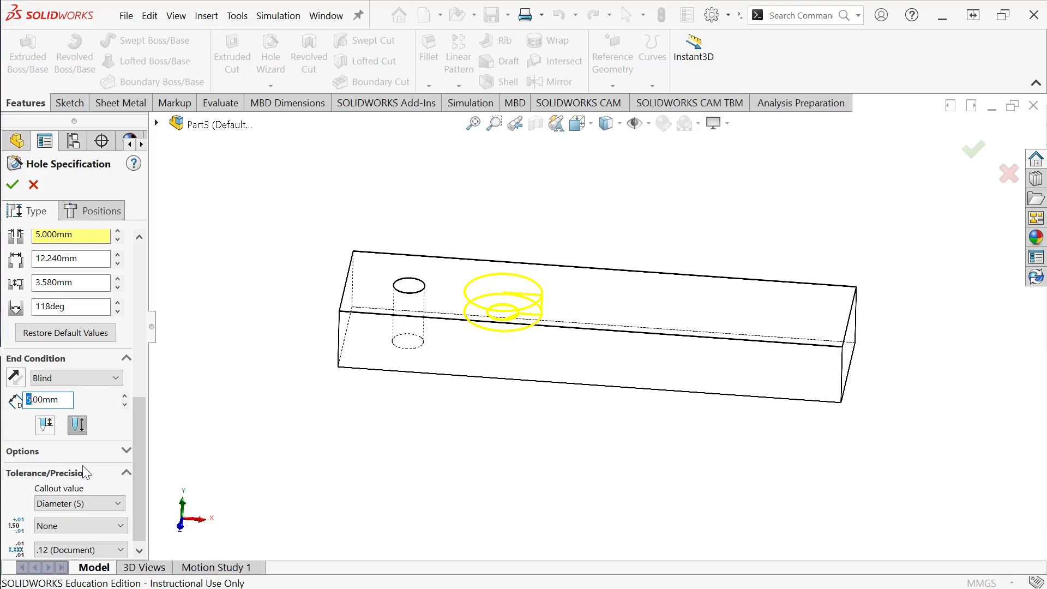
left_click(74, 378)
left_click(77, 406)
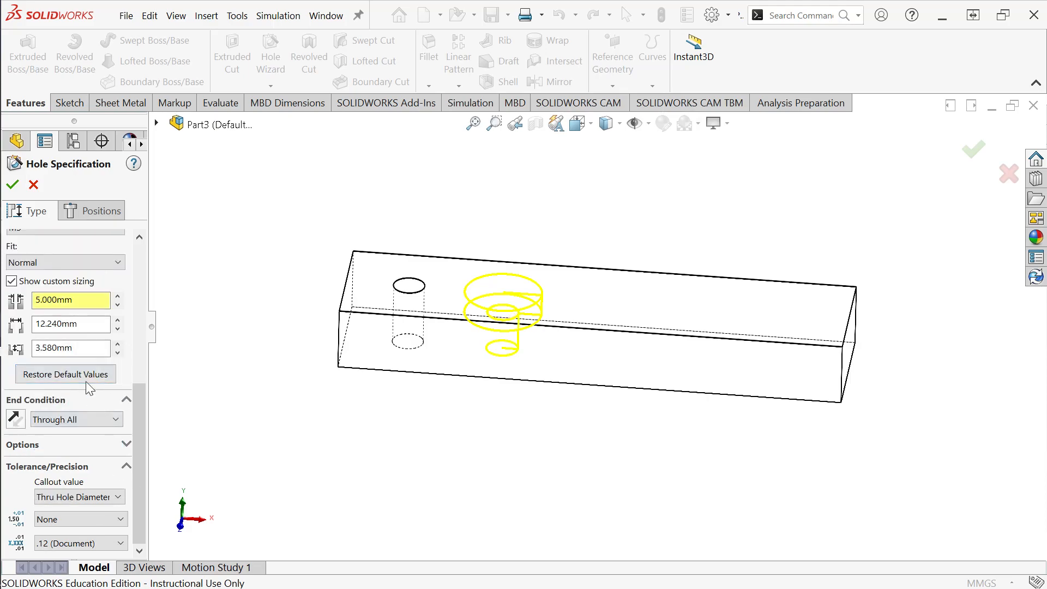
- Try a Blind end condition for the counterbore with a depth of 8 mm, then 10 mm
left_click(88, 419)
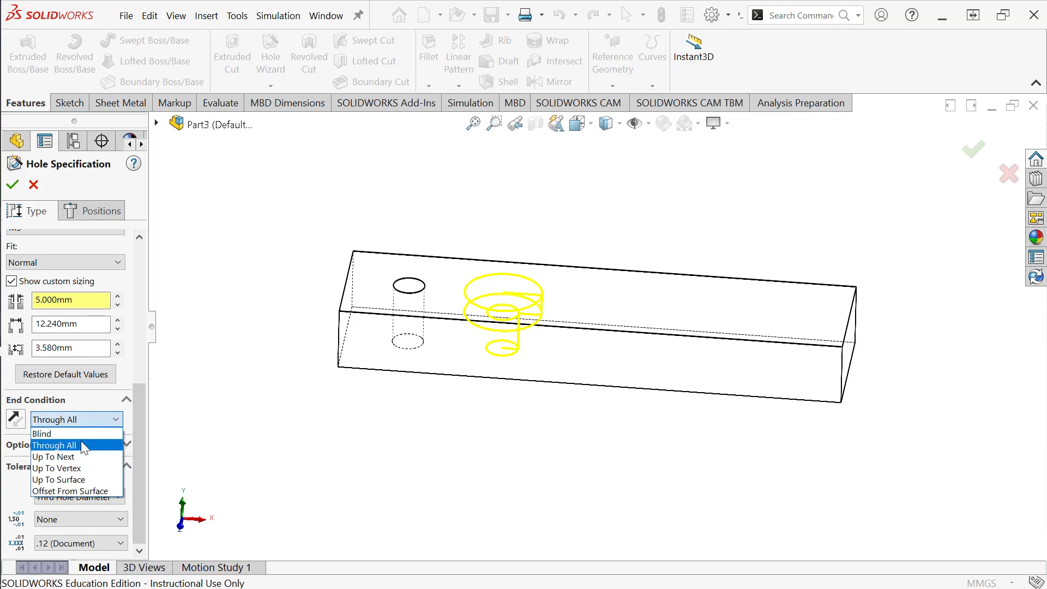
left_click(50, 431)
left_click(43, 440)
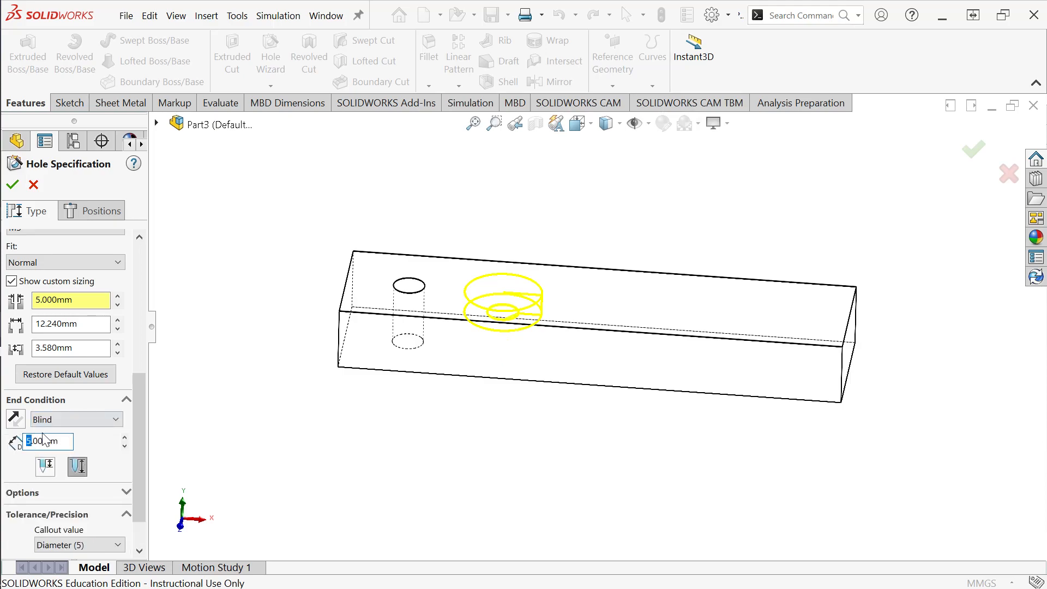
left_click(62, 347)
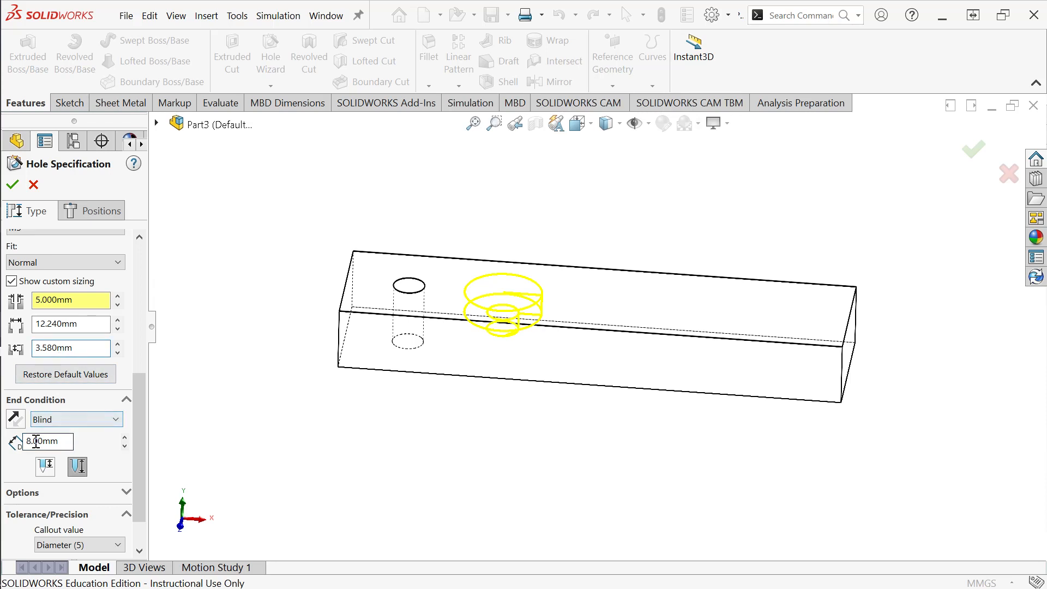
left_click_drag(34, 441, 28, 441)
type("10")
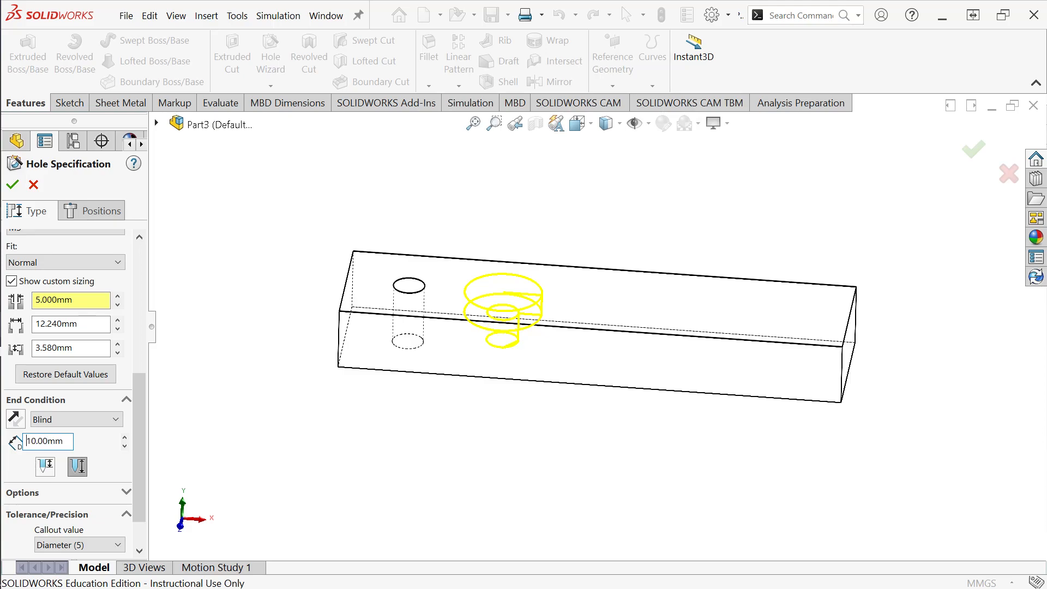
- Set the counterbore's end condition to Through All and apply the feature edit
left_click(93, 210)
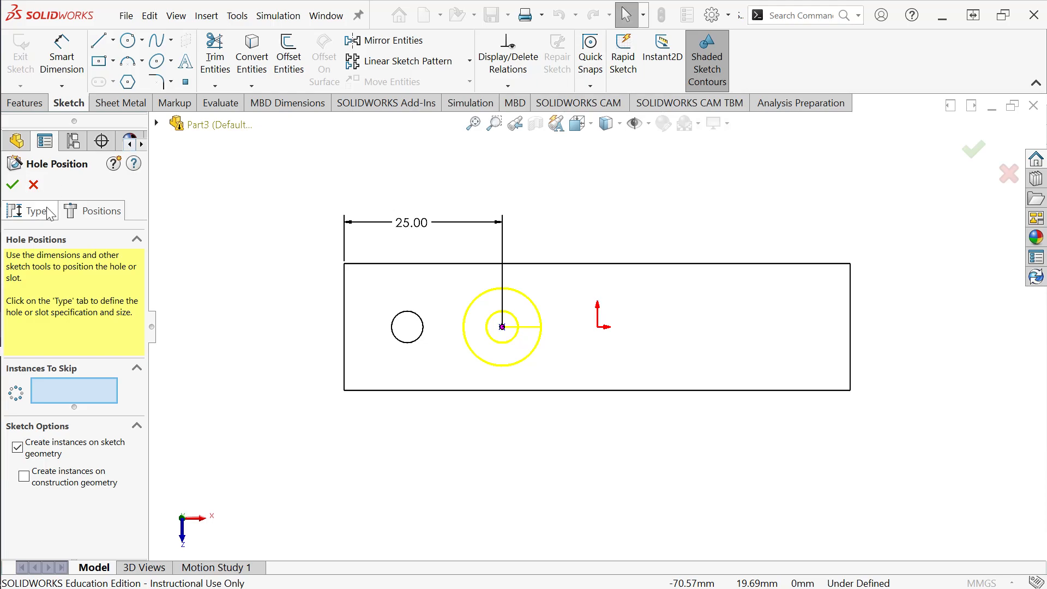
left_click(30, 210)
scroll(136, 410, "down", 2)
scroll(138, 466, "down", 5)
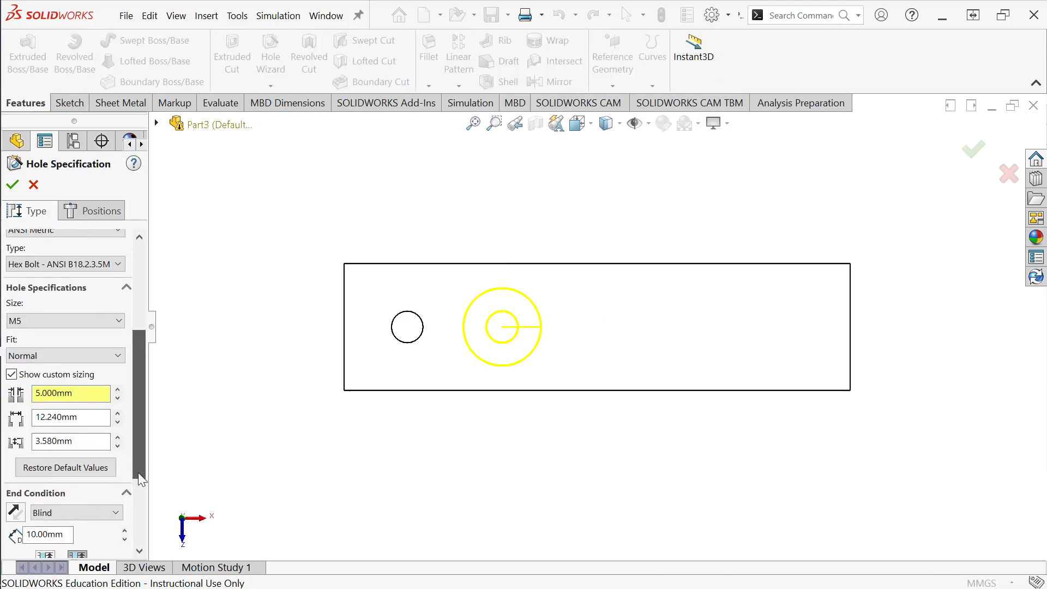
left_click(82, 455)
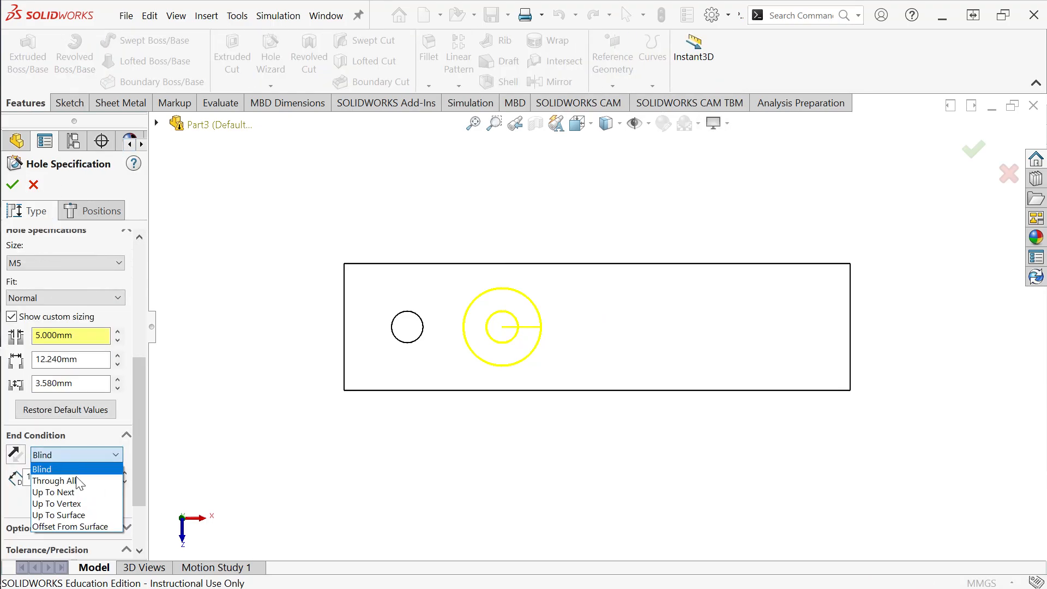
left_click(70, 479)
left_click(13, 185)
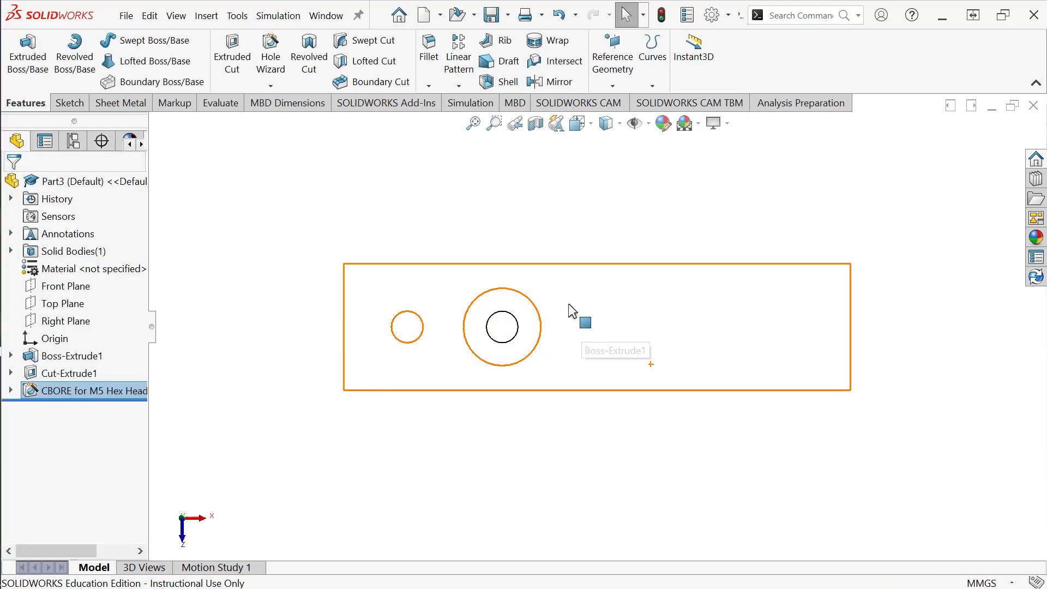
- Rotate the block to an angled view that shows both holes through its thickness
right_click(611, 195)
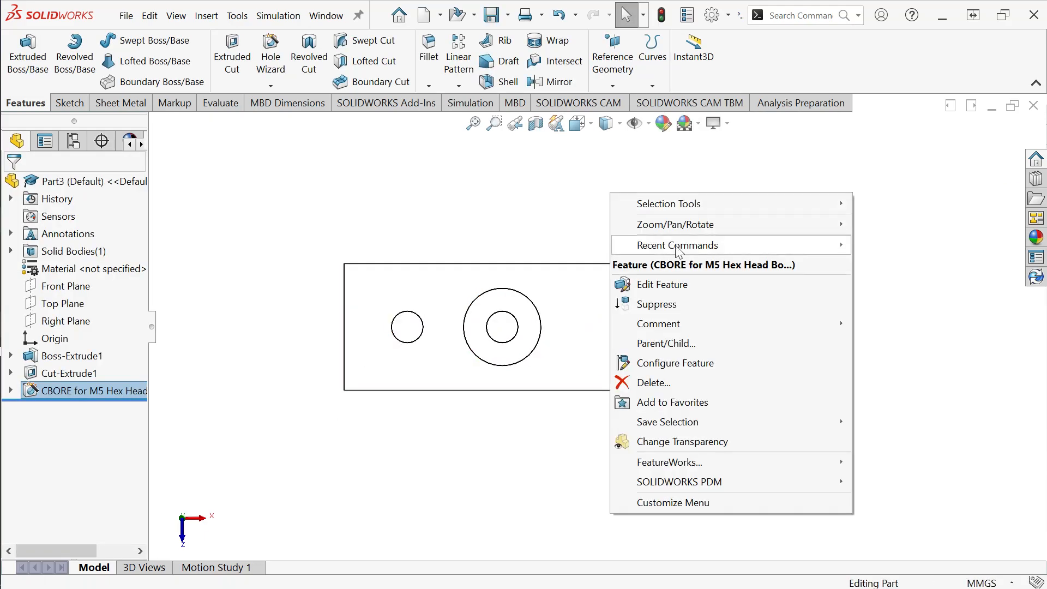
mouse_move(709, 224)
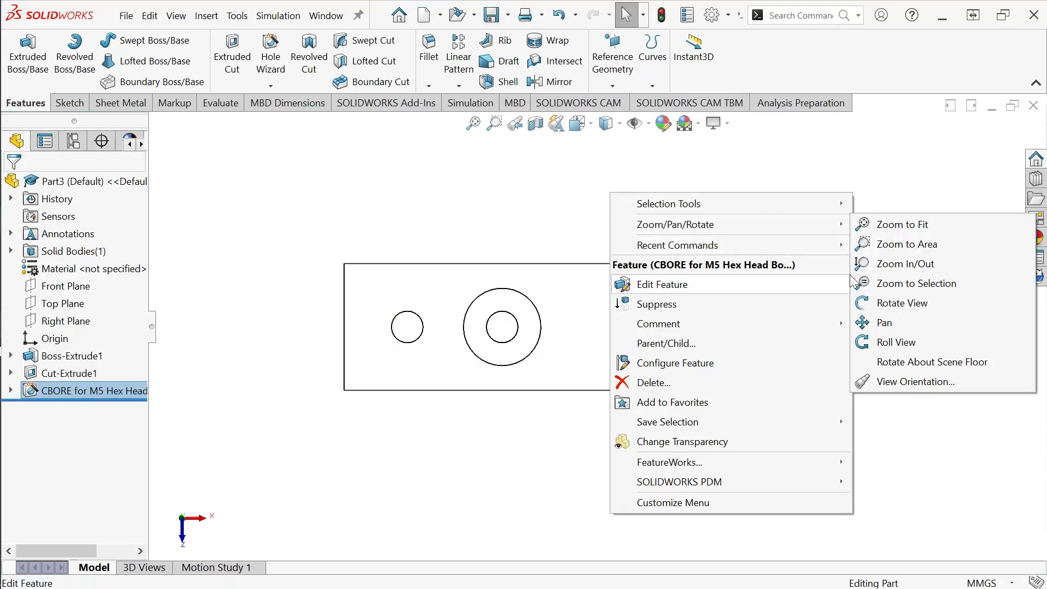
left_click(904, 301)
left_click_drag(538, 393, 554, 275)
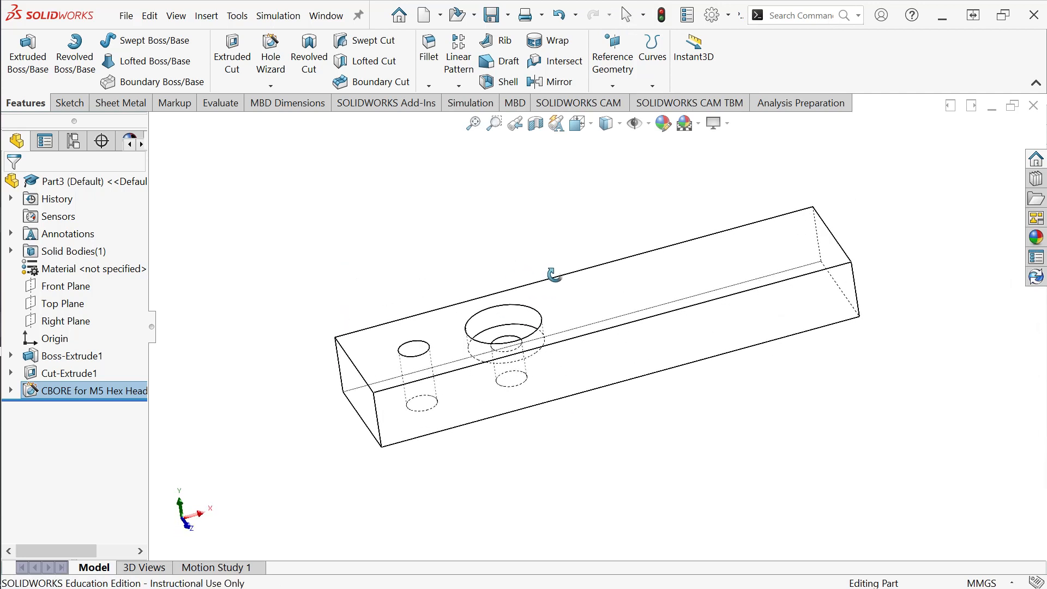
right_click(554, 275)
left_click(572, 284)
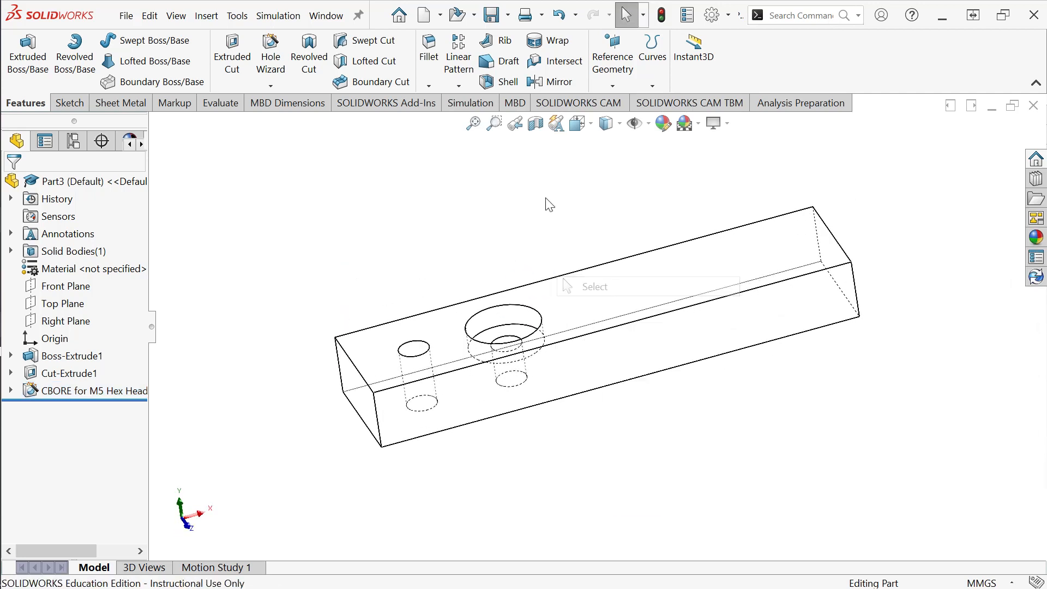
- Preview section cuts of the block on the Front, Top and Right planes, then close the section view without applying it
left_click(535, 124)
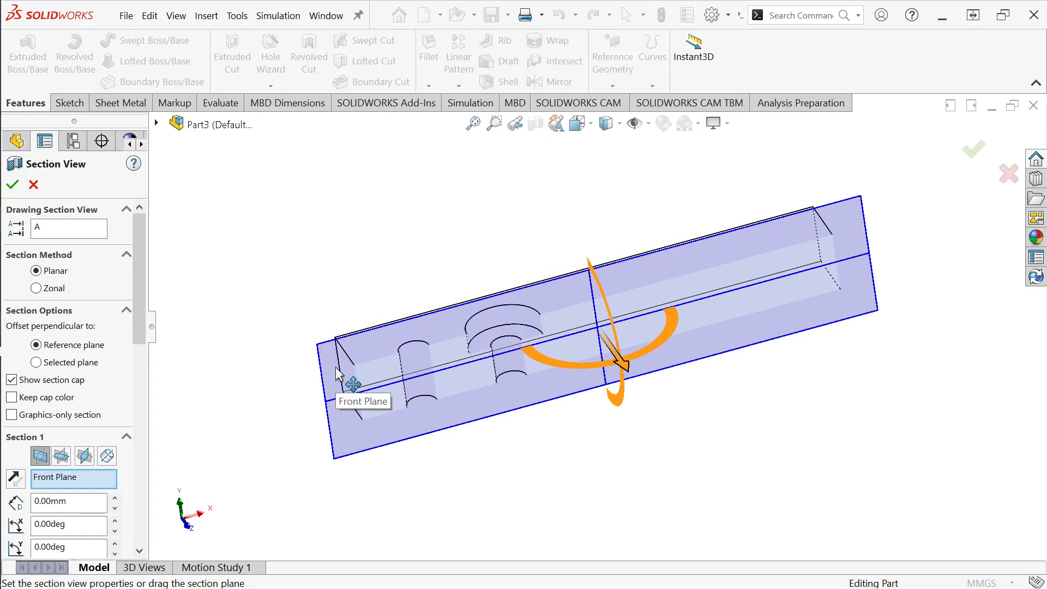
left_click(61, 456)
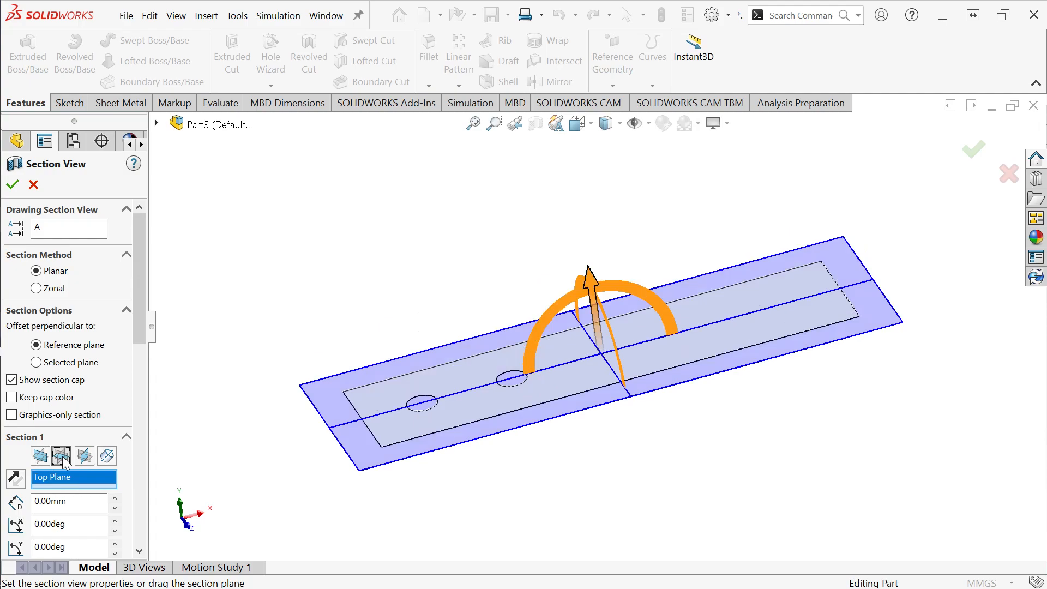
left_click(84, 456)
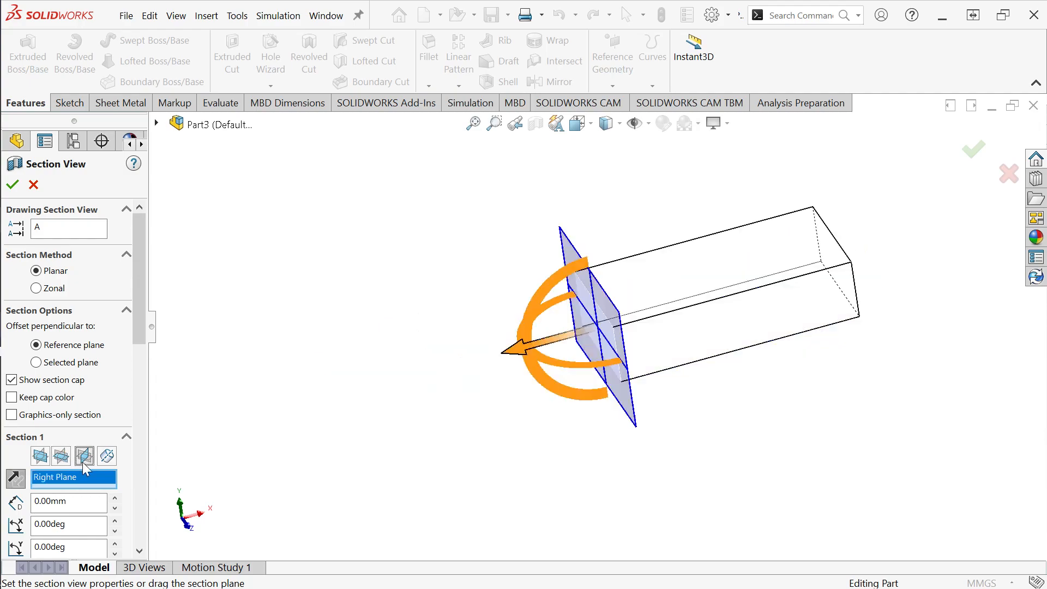
left_click(40, 456)
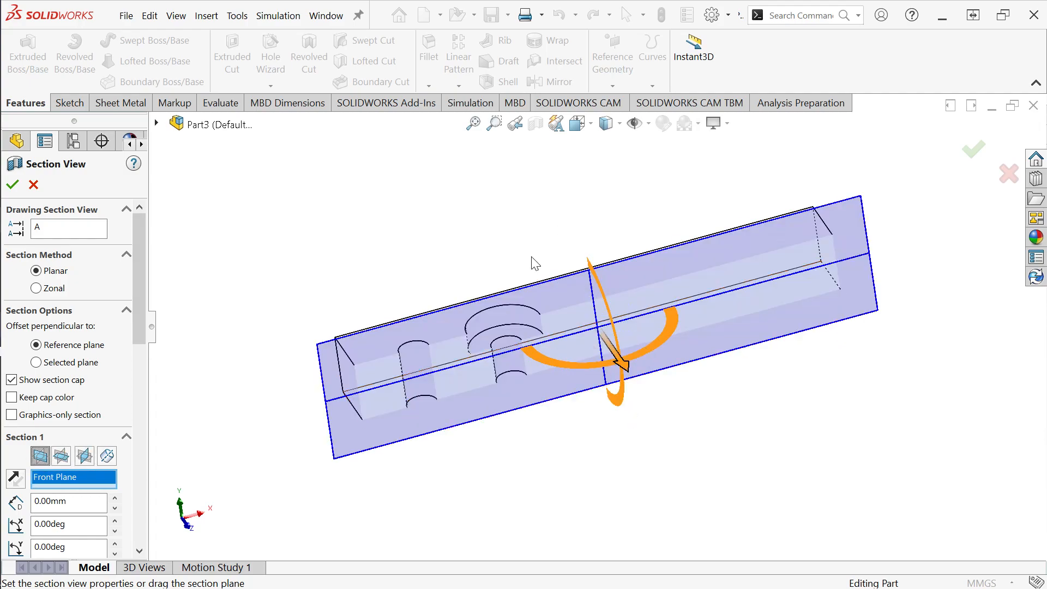
right_click(547, 238)
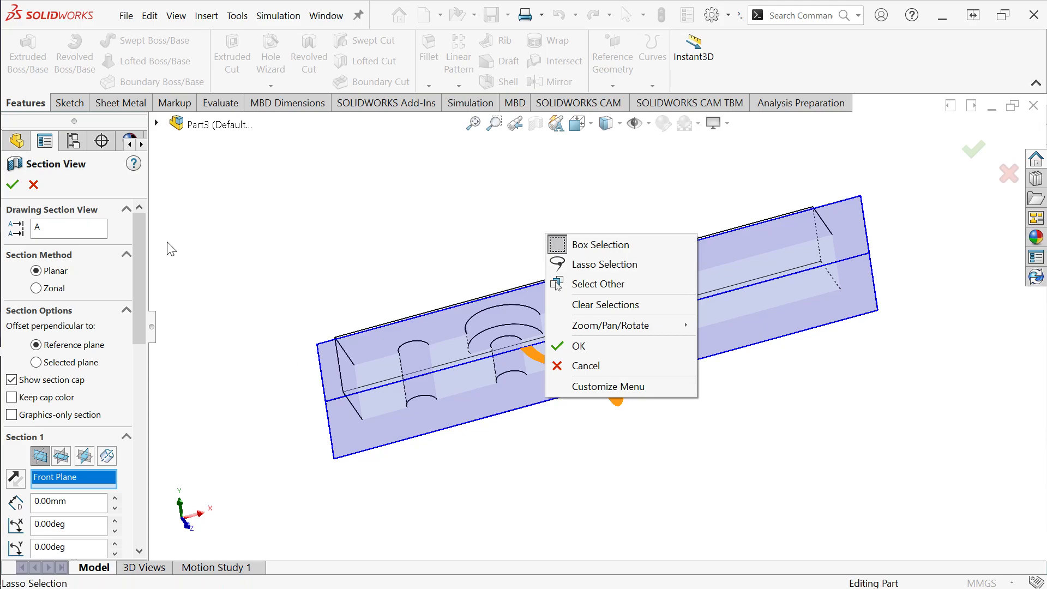
left_click(36, 188)
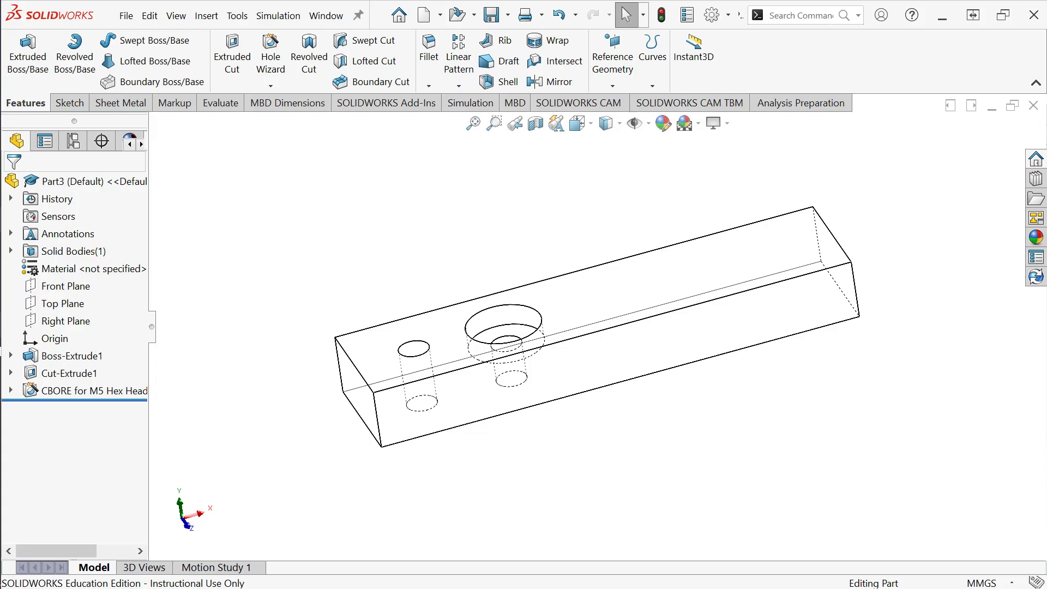
- Start a Hole Wizard countersink for an M5 flat head screw, resetting custom sizing to defaults and keeping Through All
left_click(273, 82)
left_click(303, 102)
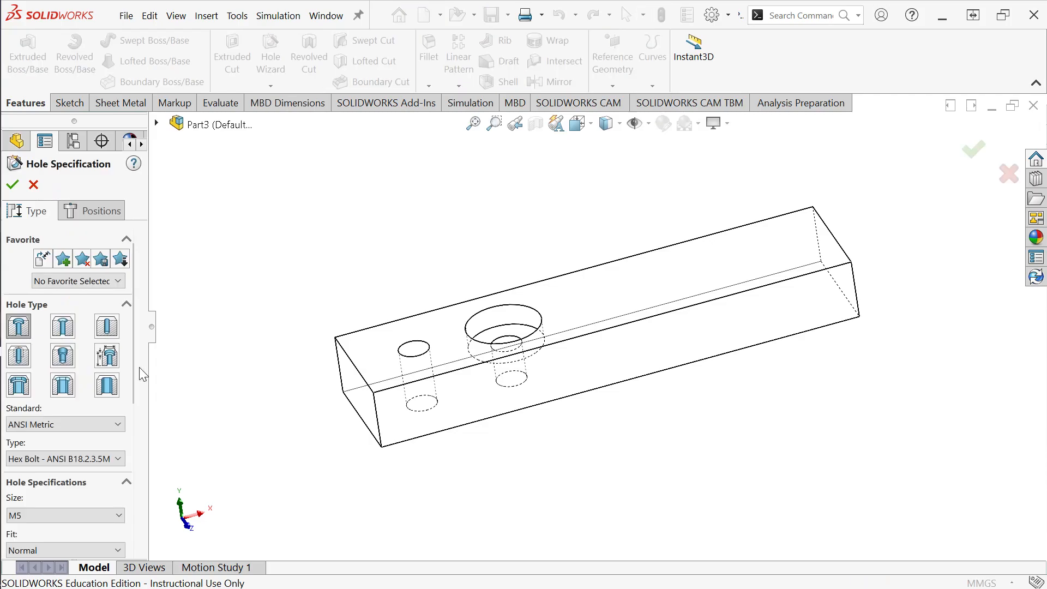
left_click(64, 328)
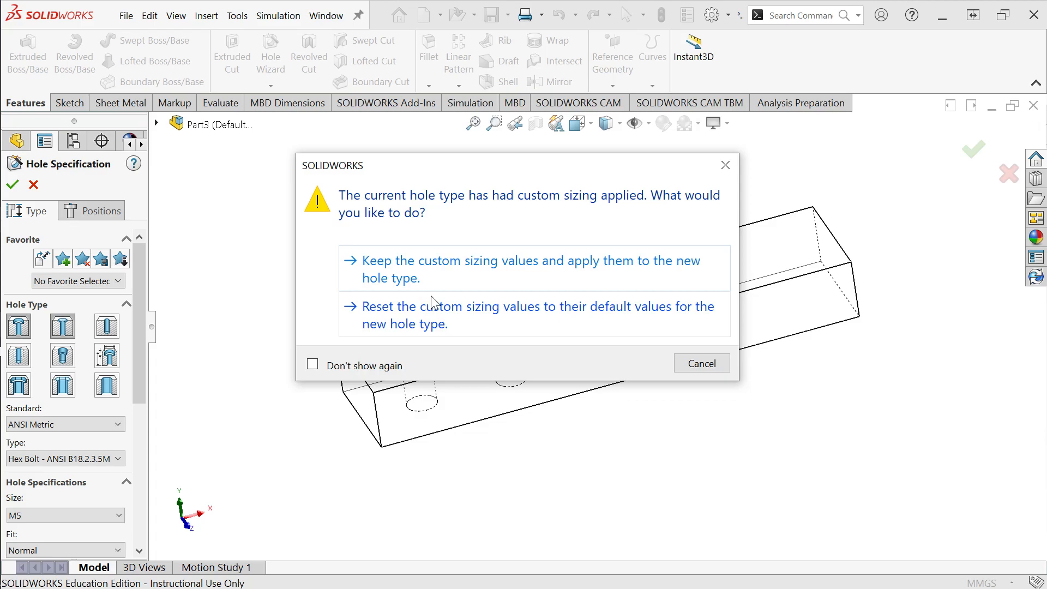
left_click(452, 317)
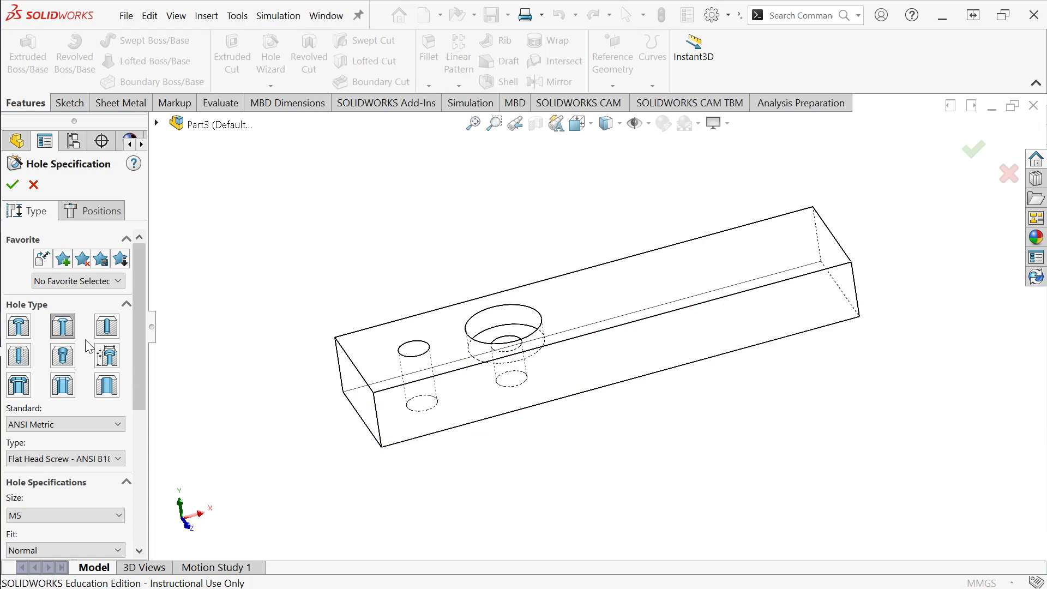
left_click(62, 326)
left_click_drag(136, 339, 142, 466)
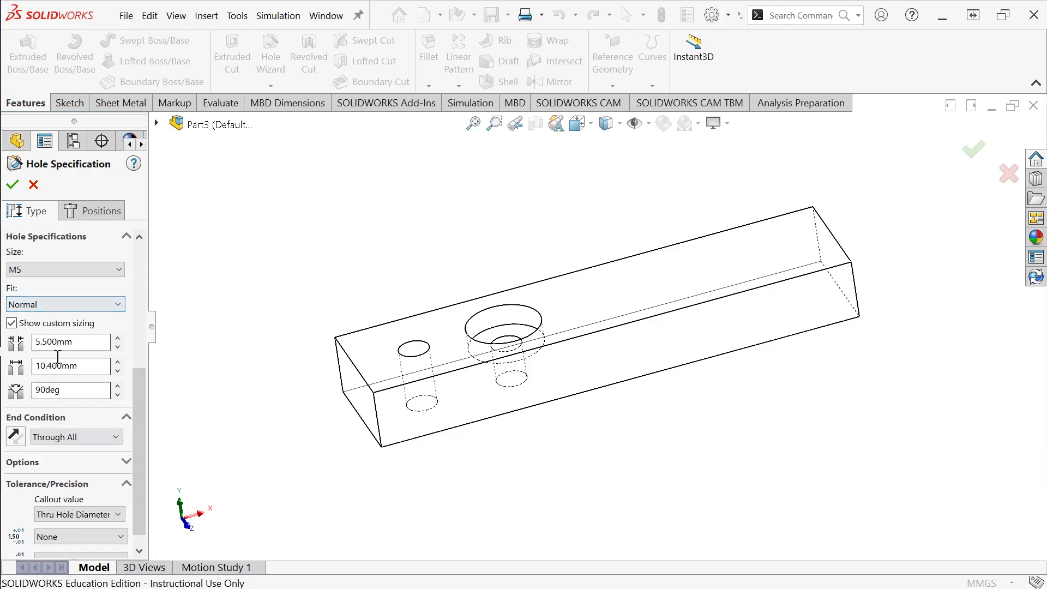
left_click(113, 439)
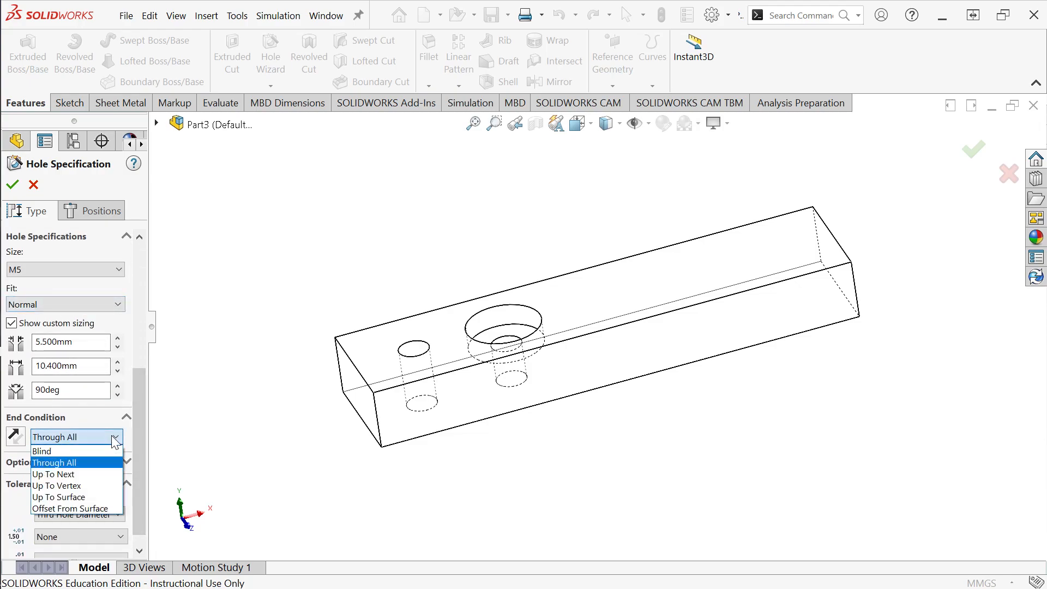
left_click(114, 442)
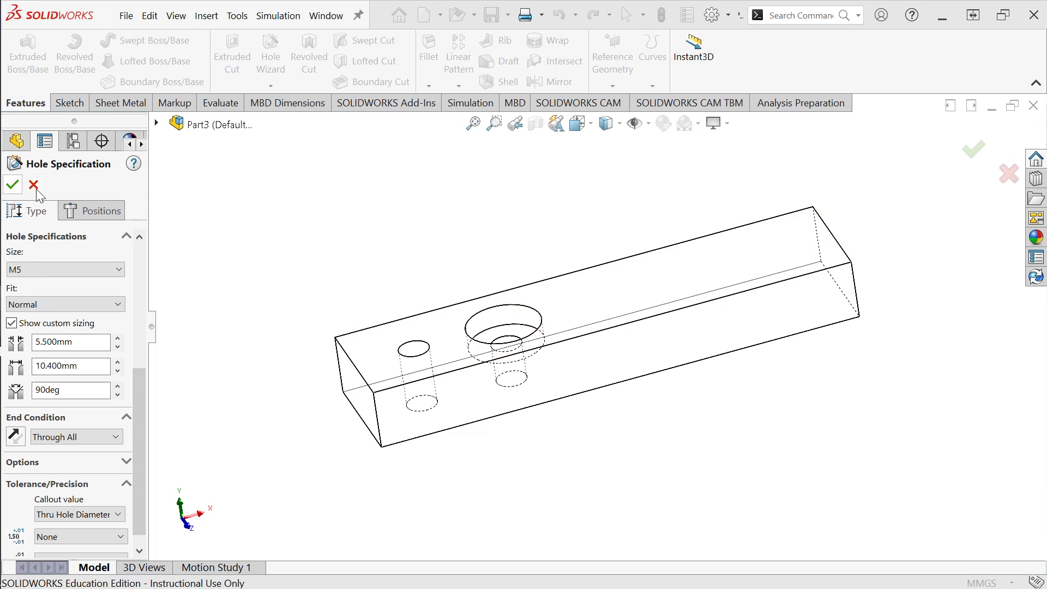
- Position the M5 countersink at the origin on the block's top face and finish the hole feature
left_click(92, 211)
left_click(611, 297)
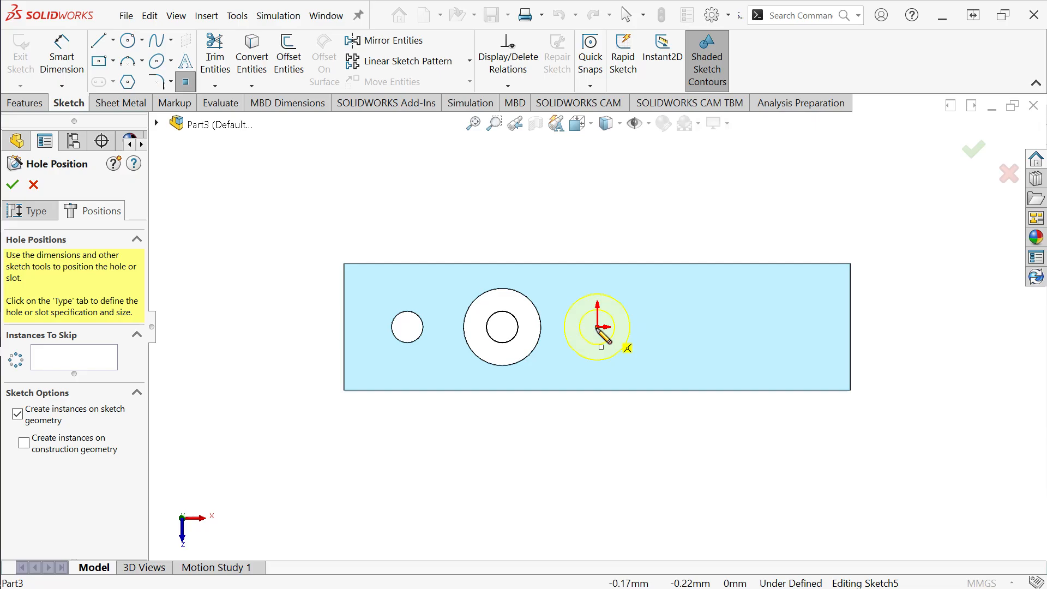
left_click(597, 327)
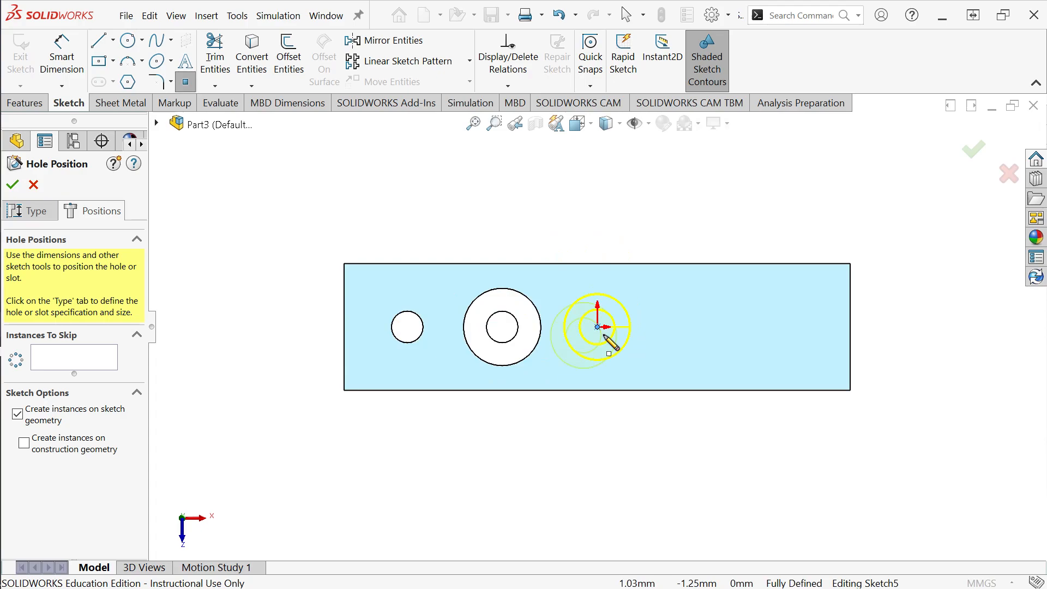
left_click(13, 184)
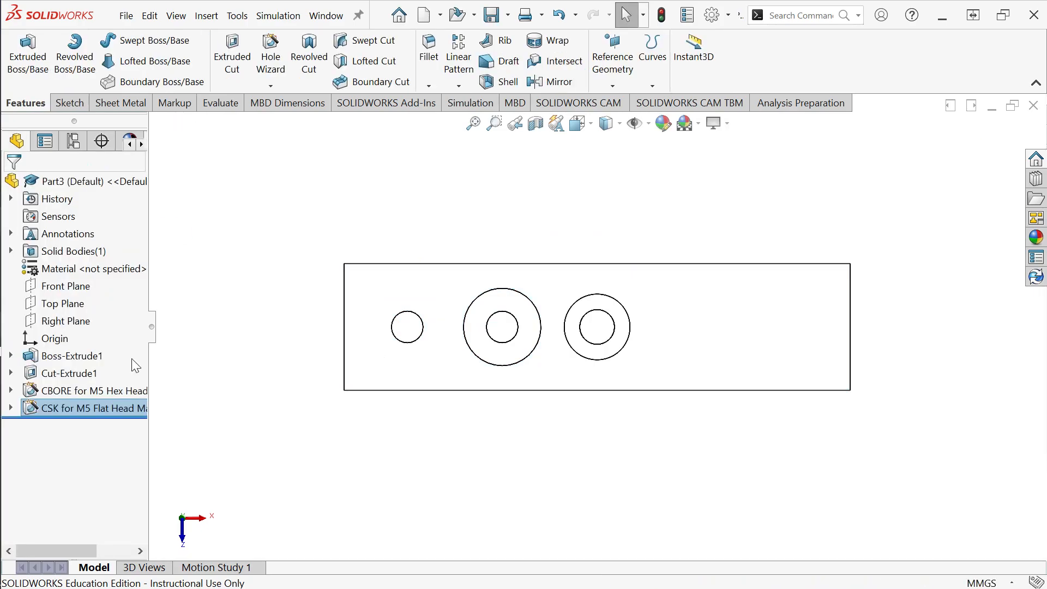
- Rotate the block to an angled view that shows the countersink through its thickness
right_click(611, 192)
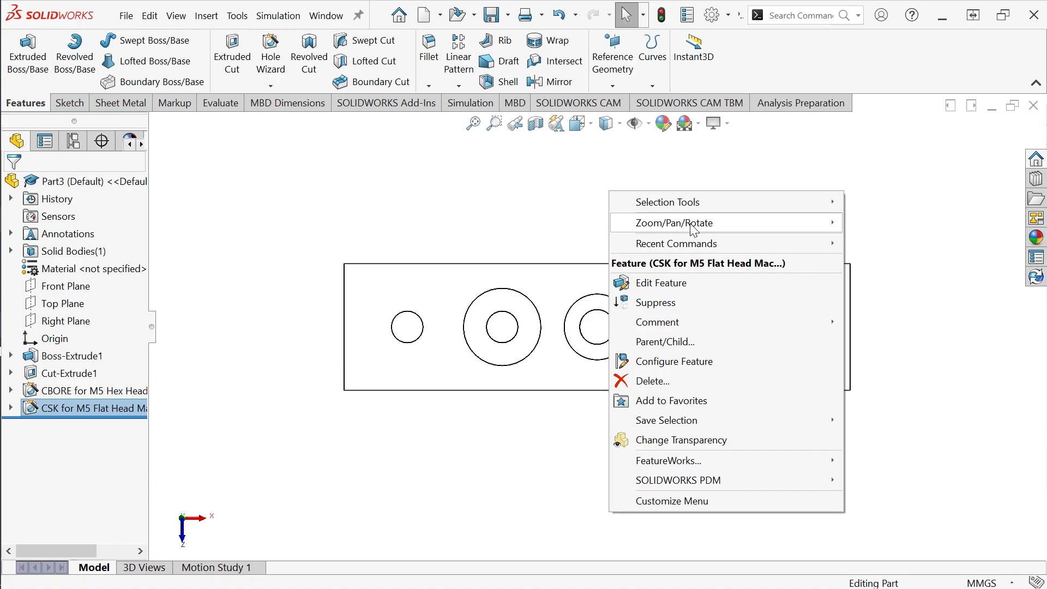
mouse_move(672, 223)
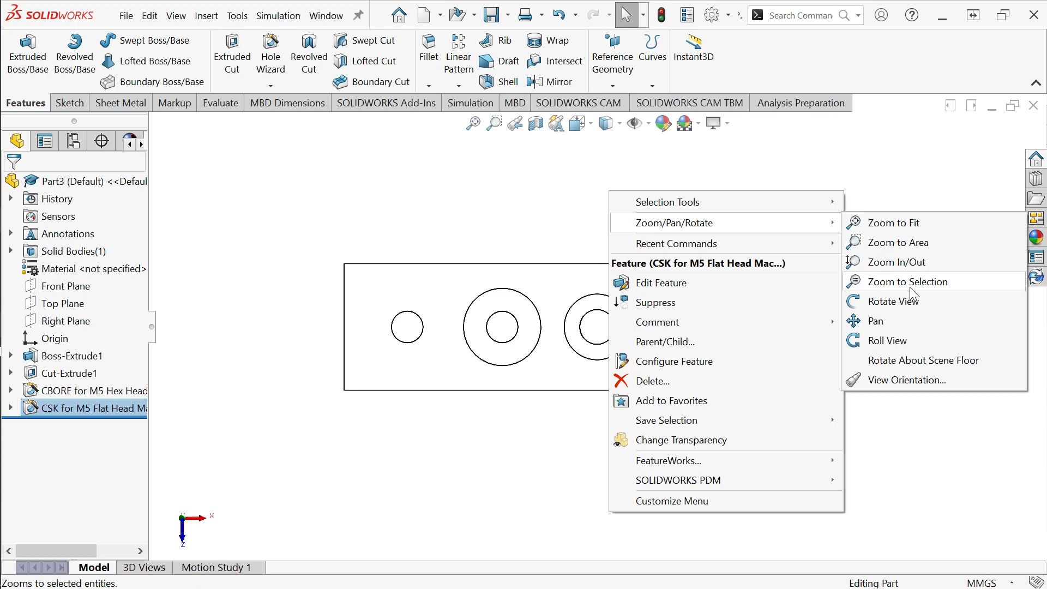
left_click(894, 301)
left_click_drag(612, 398, 611, 294)
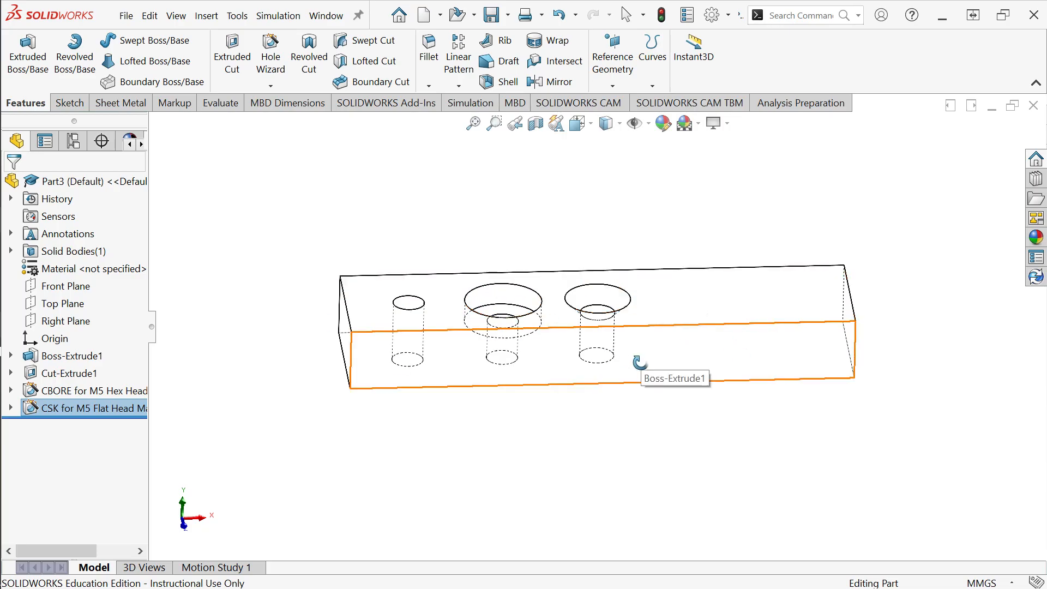
right_click(423, 409)
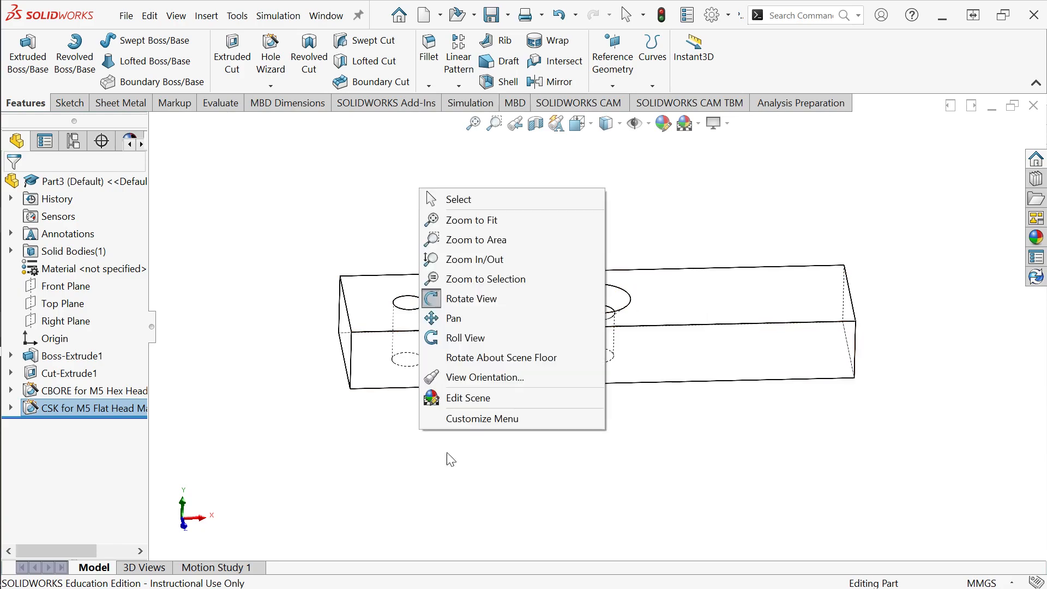
left_click(490, 299)
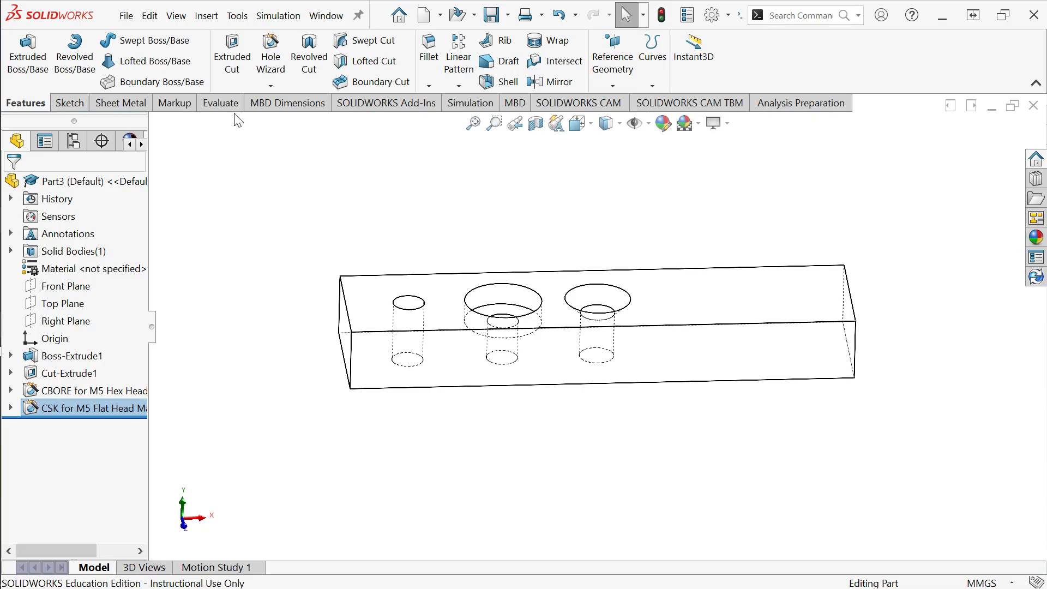
- Start a Hole Wizard counterbore for an M5 hex bolt in ANSI Metric with Normal fit
left_click(271, 86)
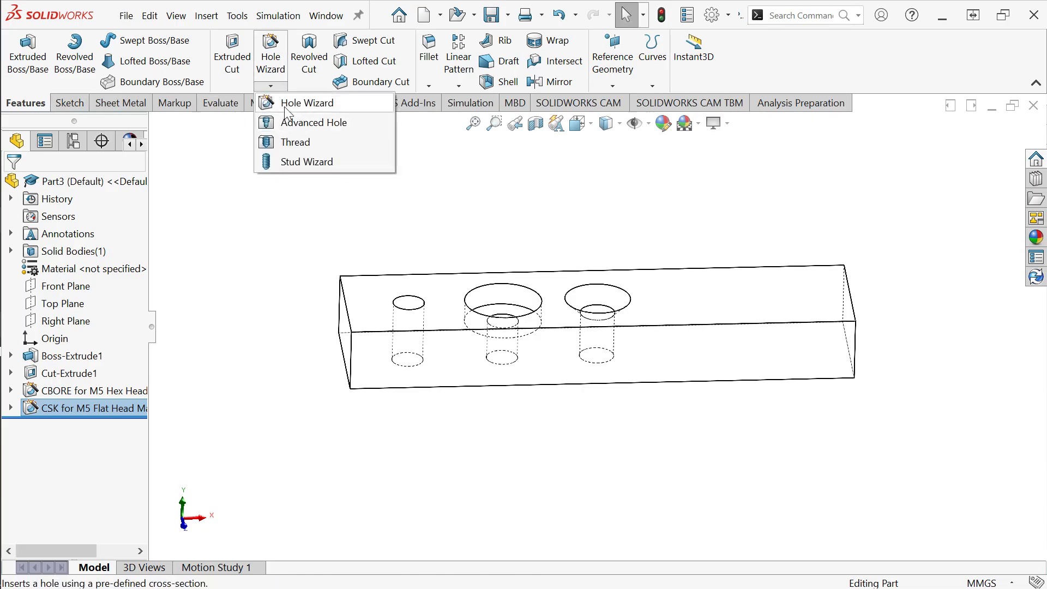
left_click(294, 101)
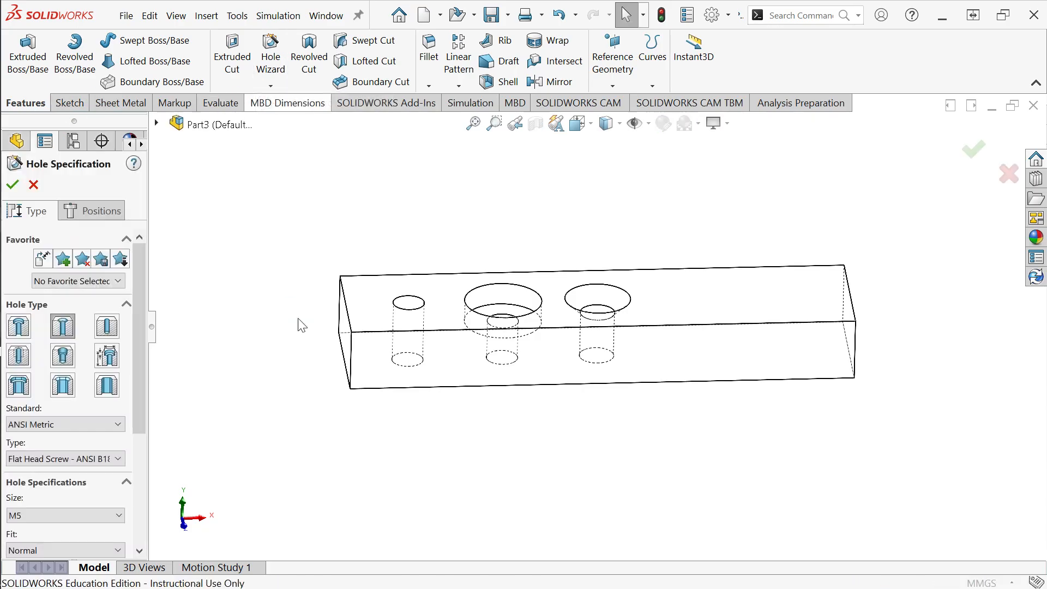
left_click(20, 327)
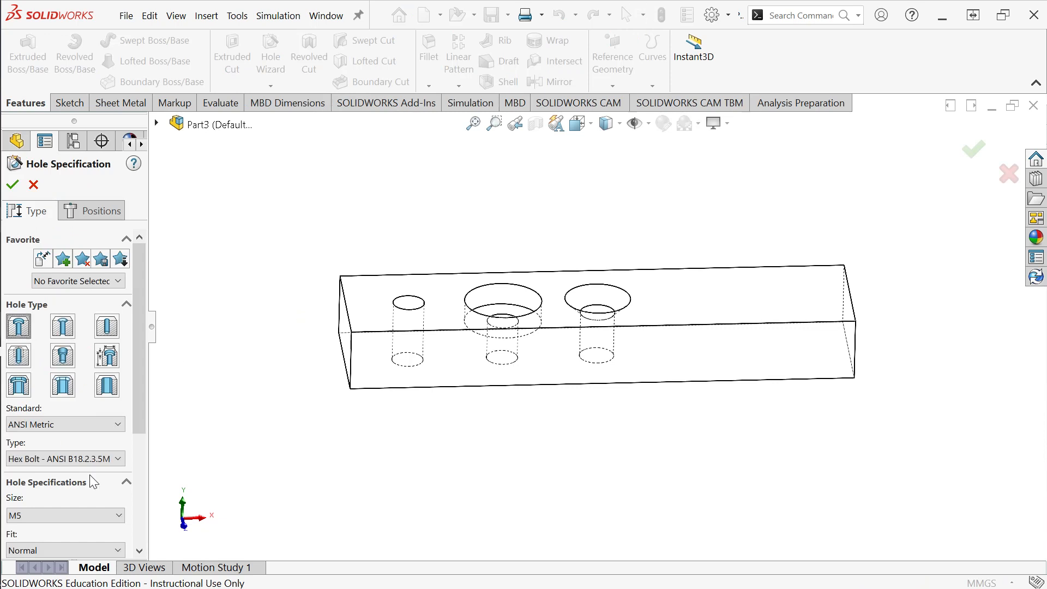
scroll(142, 392, "down", 5)
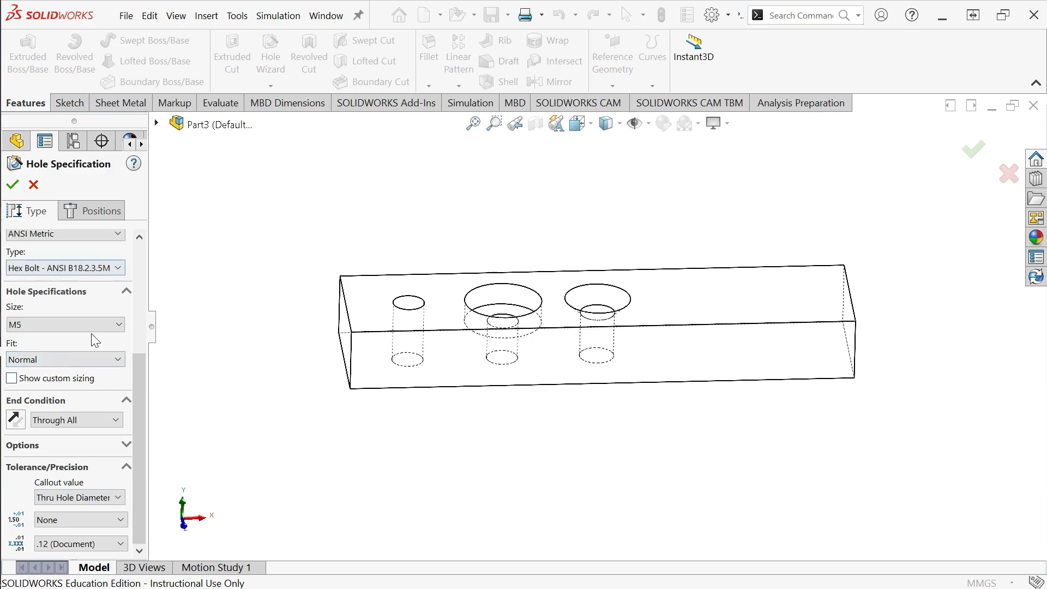
- Enable custom sizing for the new counterbore and set its through hole diameter to 5 mm and counterbore depth to 1 mm
left_click_drag(136, 382, 138, 414)
left_click(12, 384)
left_click(46, 332)
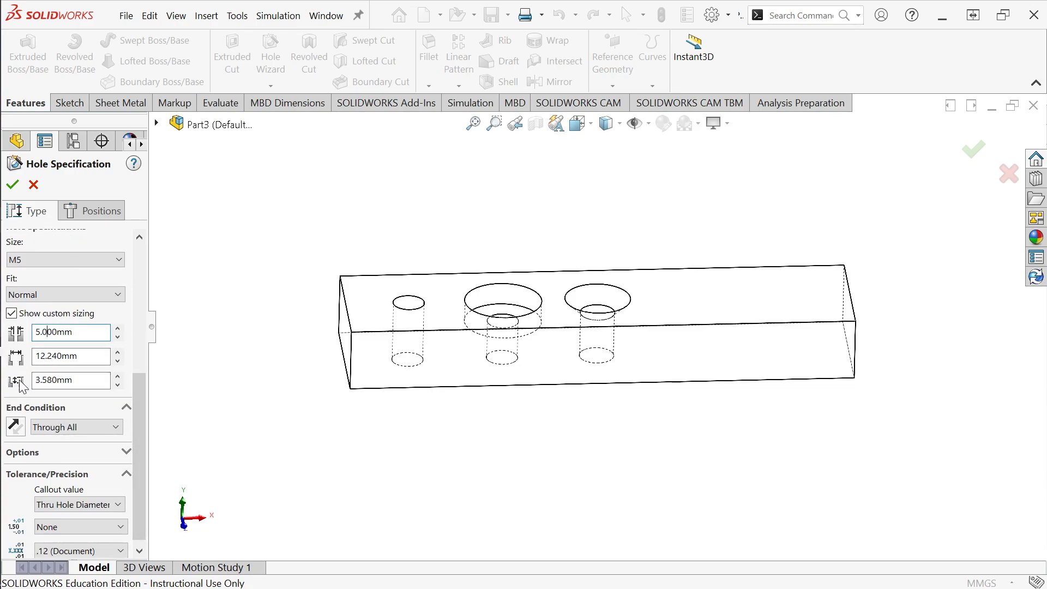
double_click(46, 380)
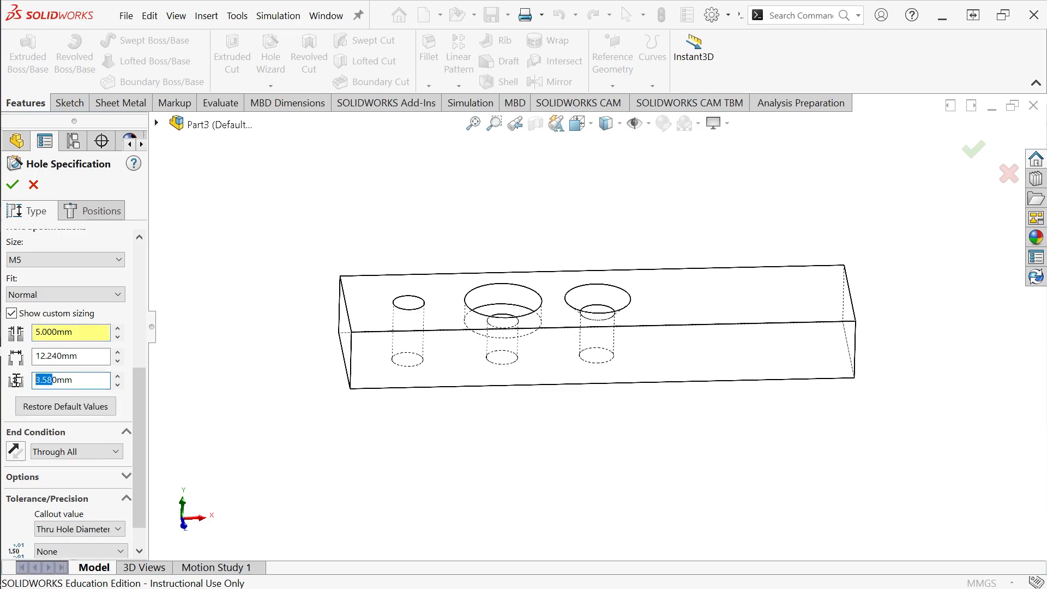
type("10mm")
type(".0")
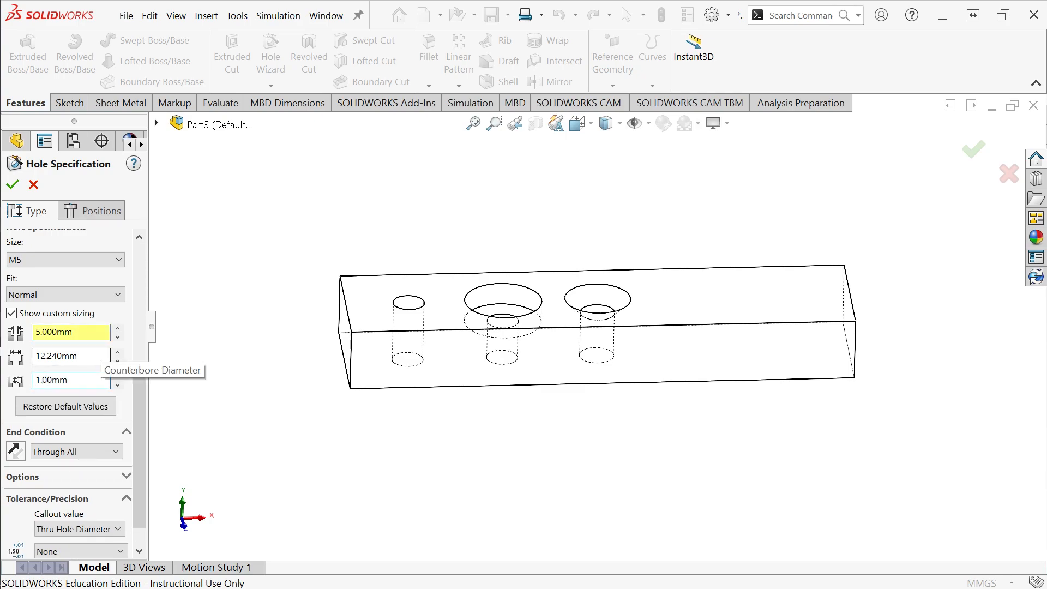
left_click(68, 355)
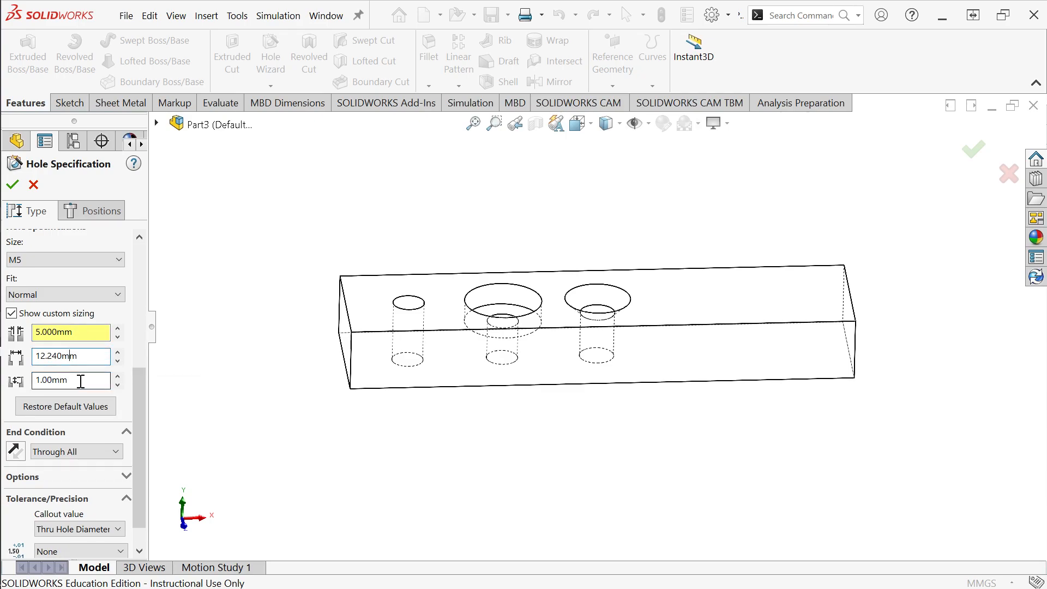
- Place the shallow counterbore on the top face's horizontal centreline, about 16 mm right of the origin
left_click(93, 213)
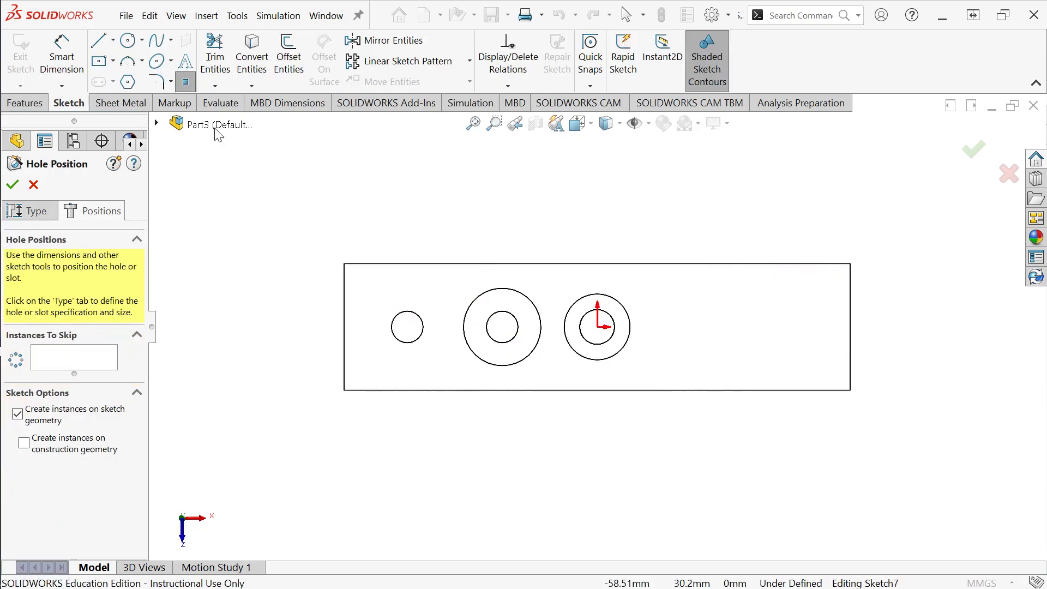
left_click(701, 327)
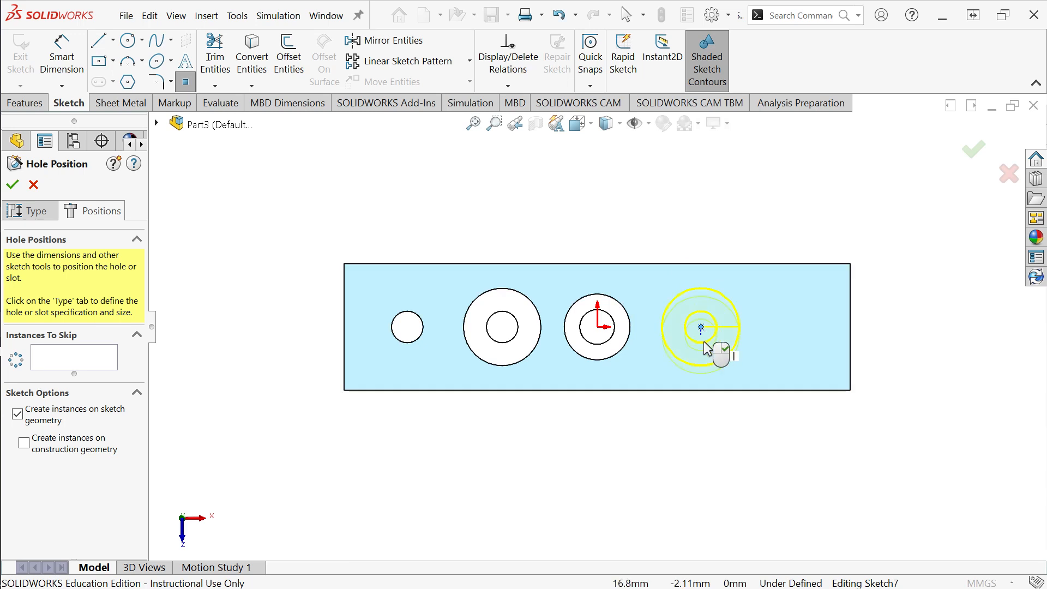
key("Escape")
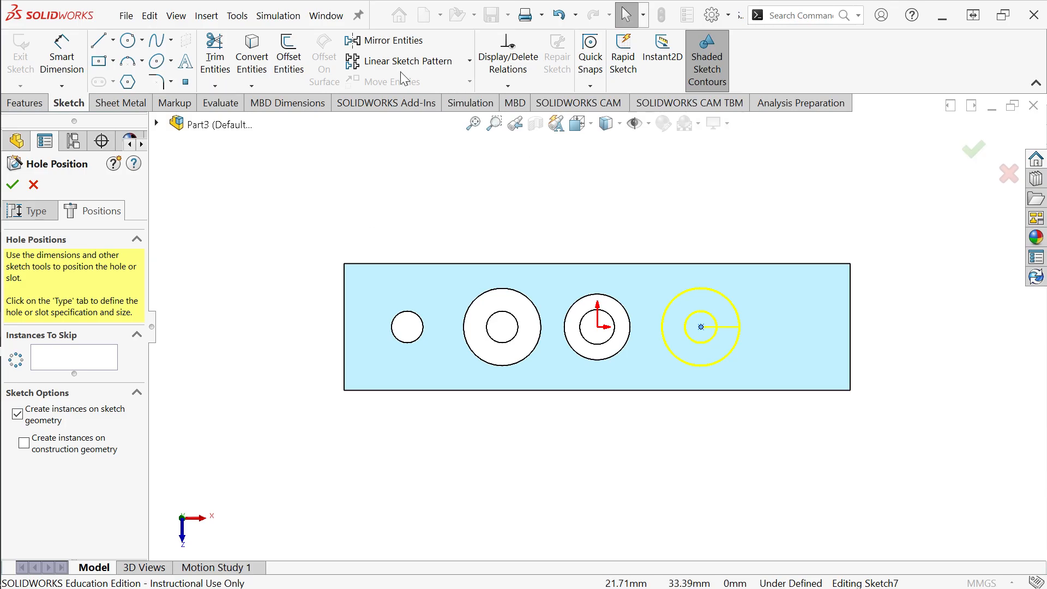
- Dimension the counterbore centre 25 mm from the block's right edge and finish the hole feature
left_click(81, 56)
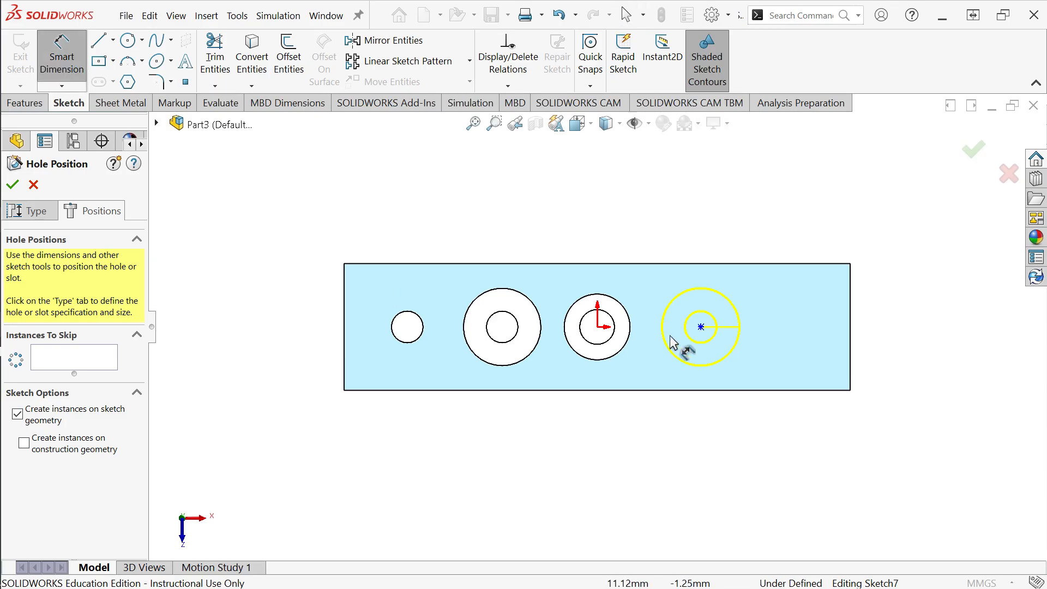
left_click(701, 327)
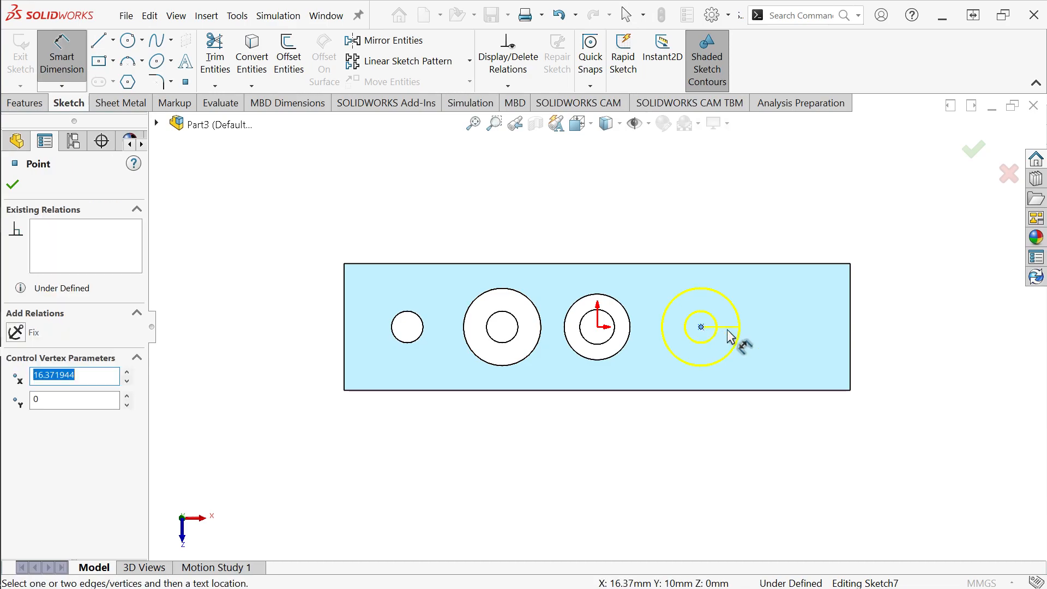
left_click(851, 325)
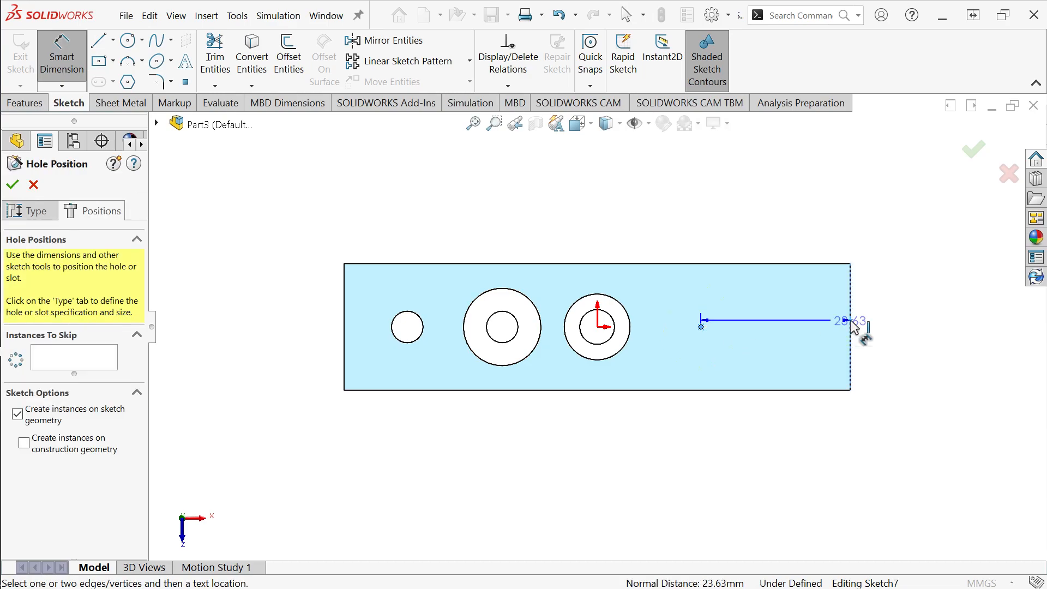
left_click(799, 241)
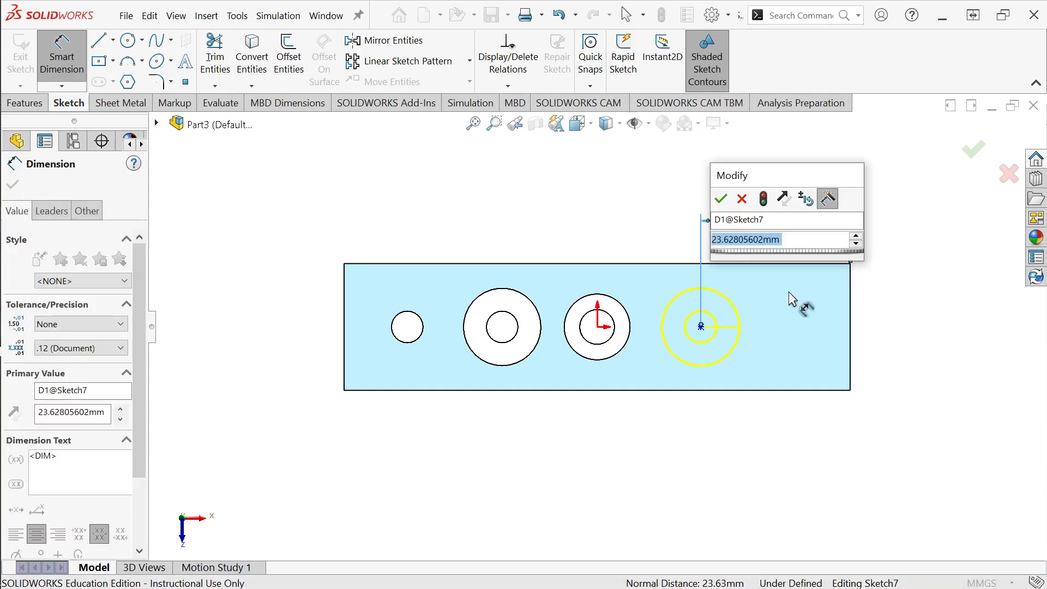
type("25")
key("Return")
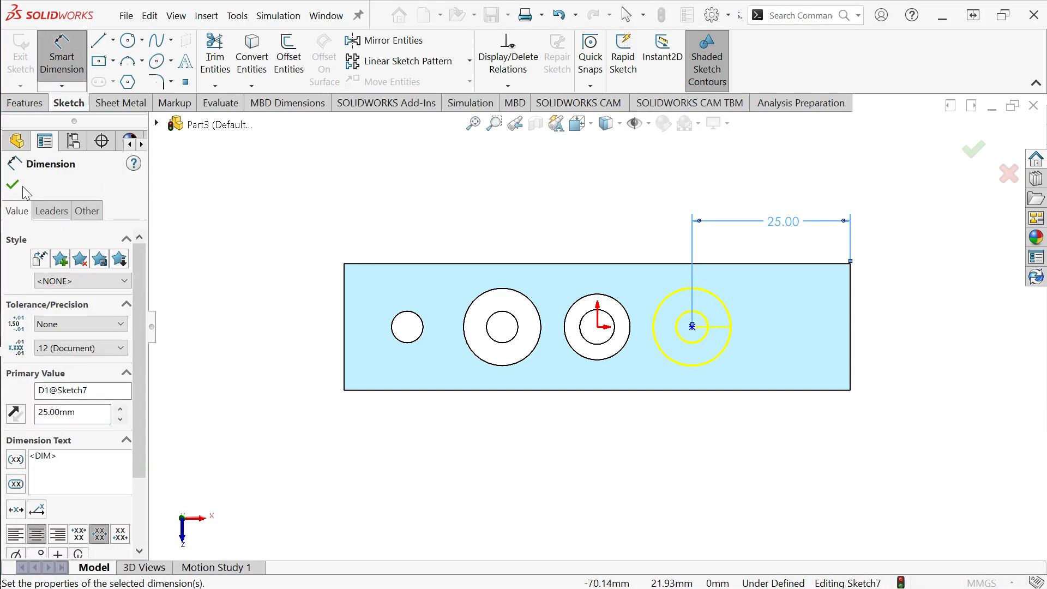
left_click(12, 185)
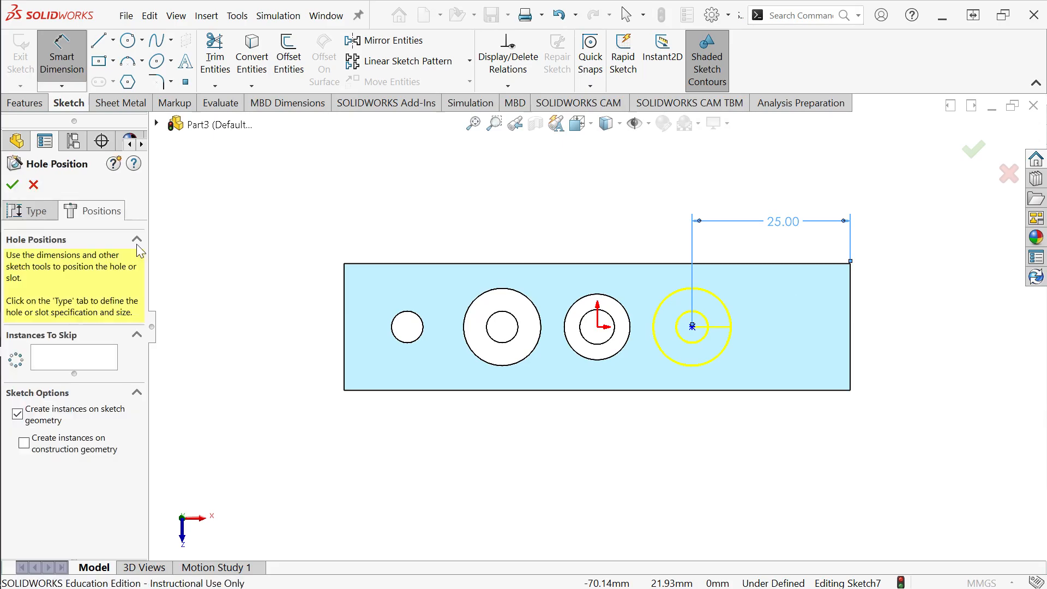
left_click(13, 185)
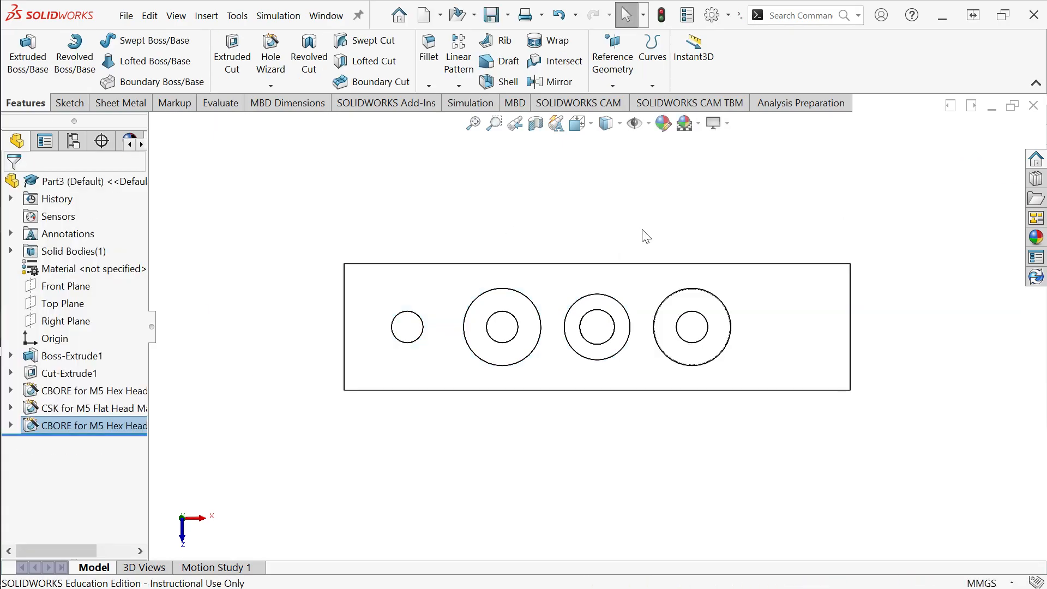
- Rotate the block to compare the shallow counterbore with the other three holes
right_click(645, 212)
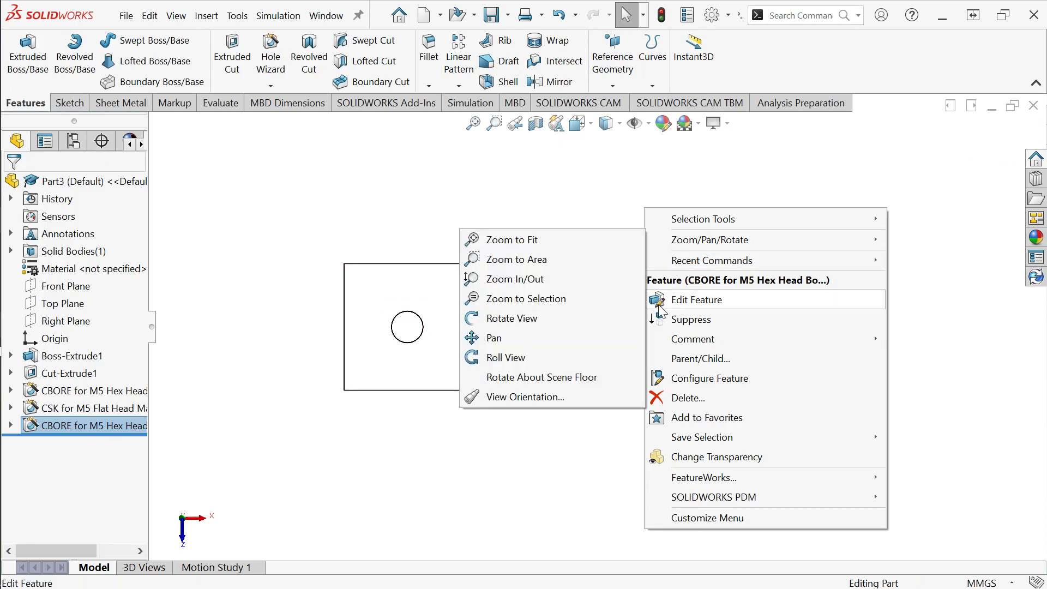
mouse_move(731, 240)
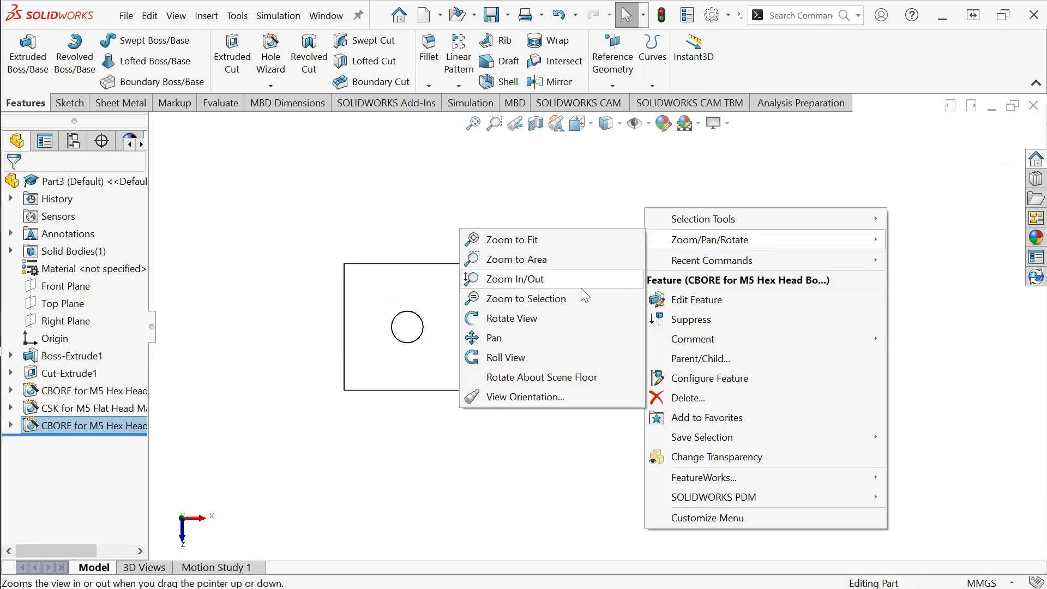
left_click(556, 319)
left_click_drag(533, 382, 561, 264)
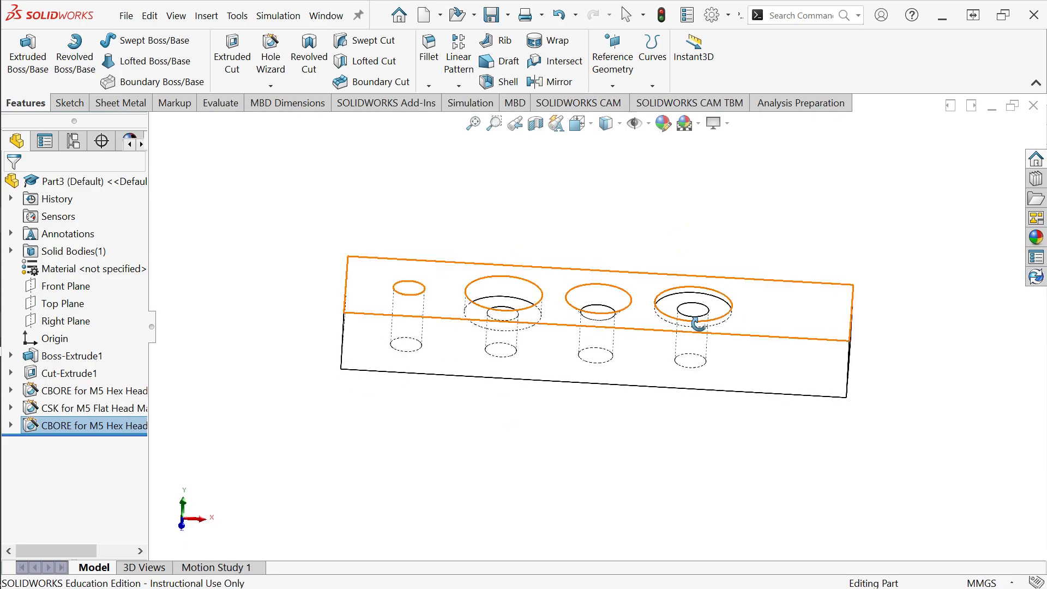
right_click(698, 238)
left_click(720, 245)
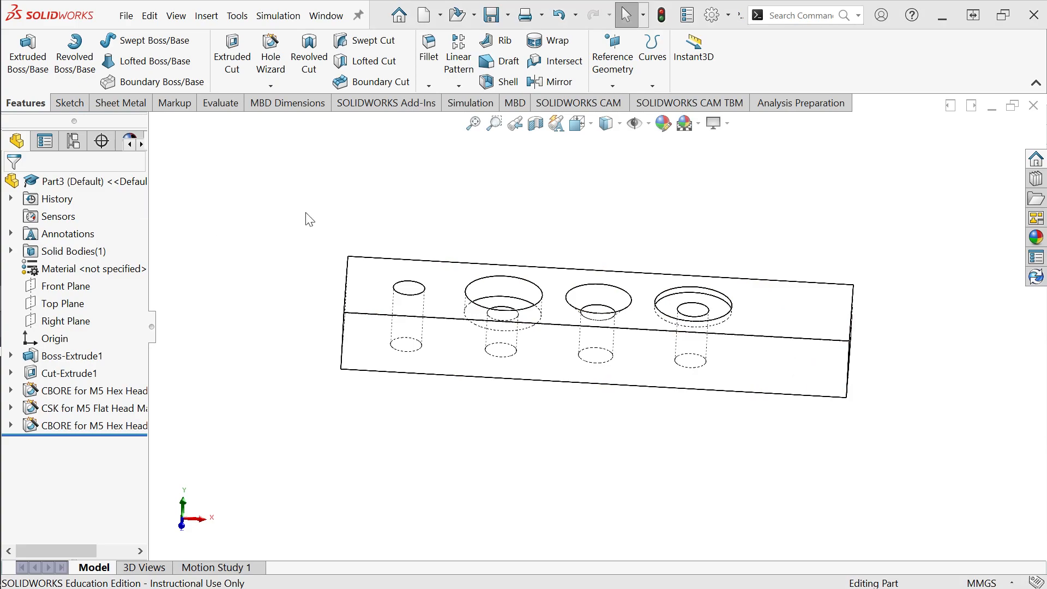
left_click(267, 86)
left_click(311, 104)
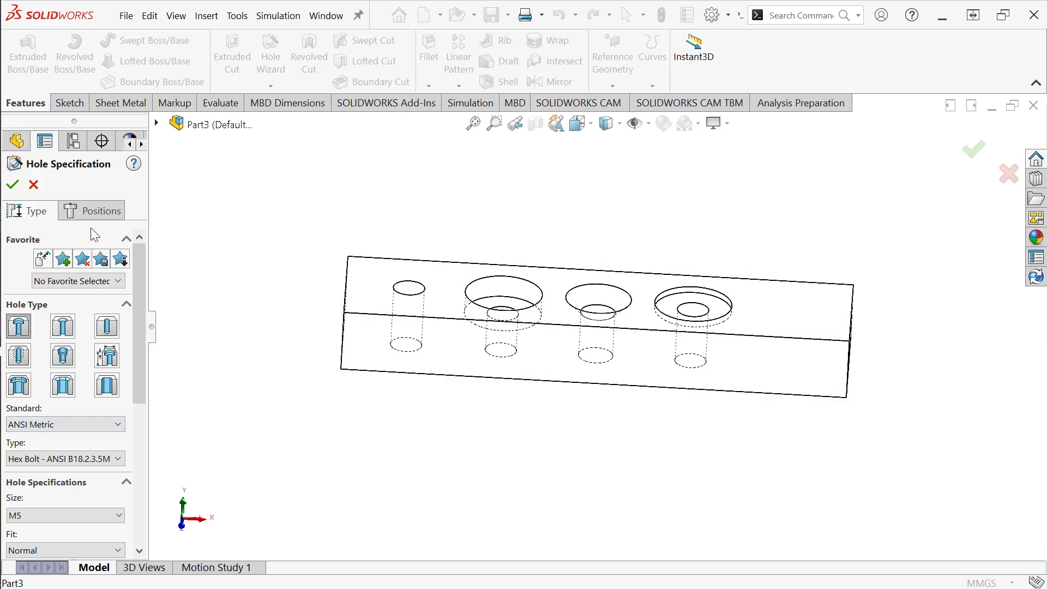
left_click(34, 185)
- Start another Hole Wizard feature, set its type to plain Hole and reset the custom sizing to the defaults
right_click(490, 190)
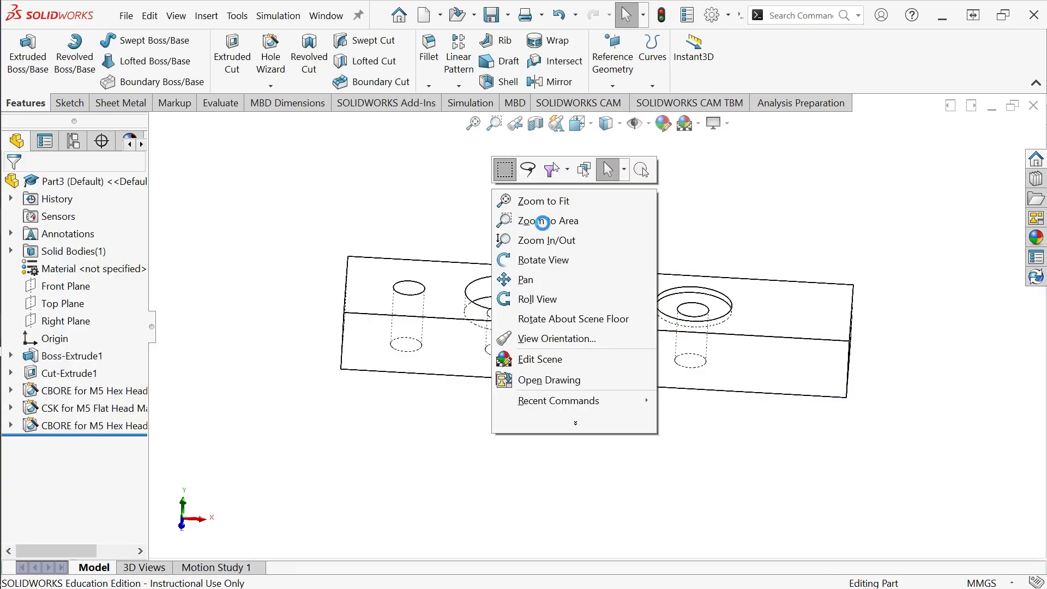
left_click(554, 257)
left_click_drag(547, 234, 519, 236)
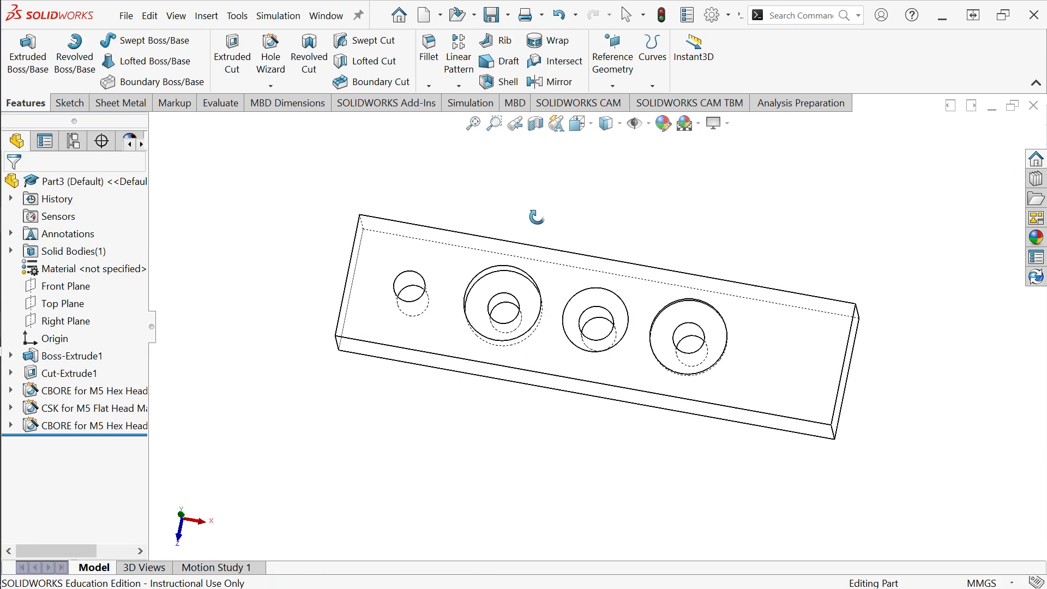
right_click(533, 215)
left_click(564, 225)
left_click(280, 84)
left_click(305, 103)
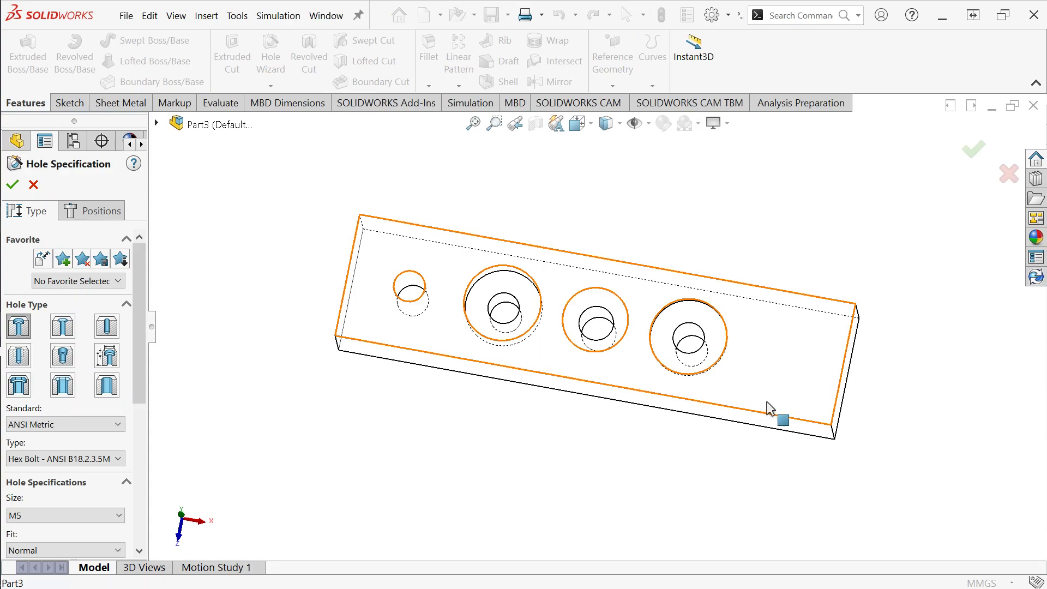
left_click(107, 330)
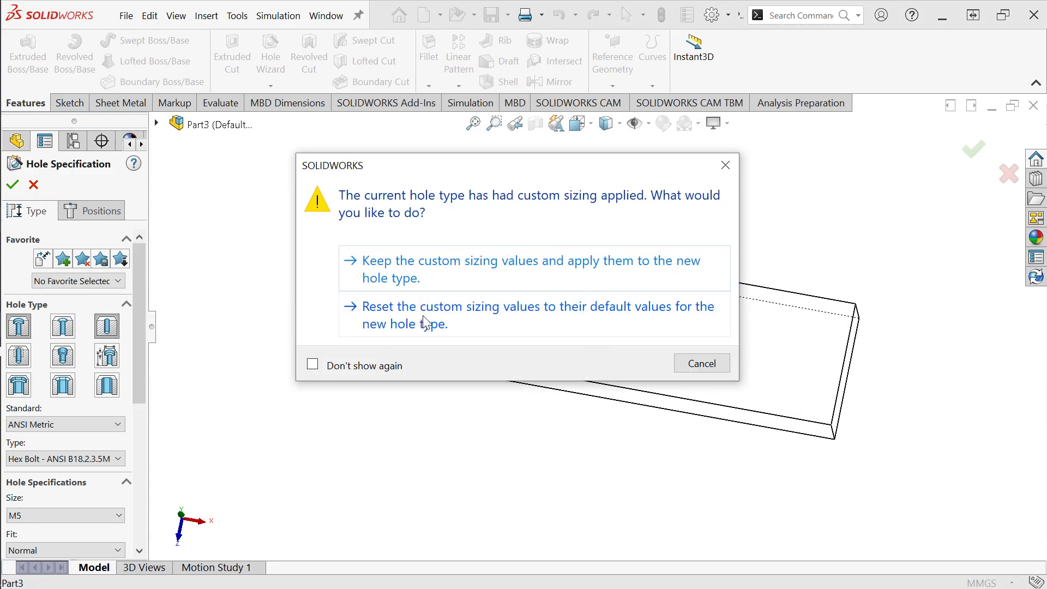
left_click(426, 322)
- Define the new hole as an ANSI Metric dowel hole of size Ø5.0
left_click_drag(140, 343, 139, 420)
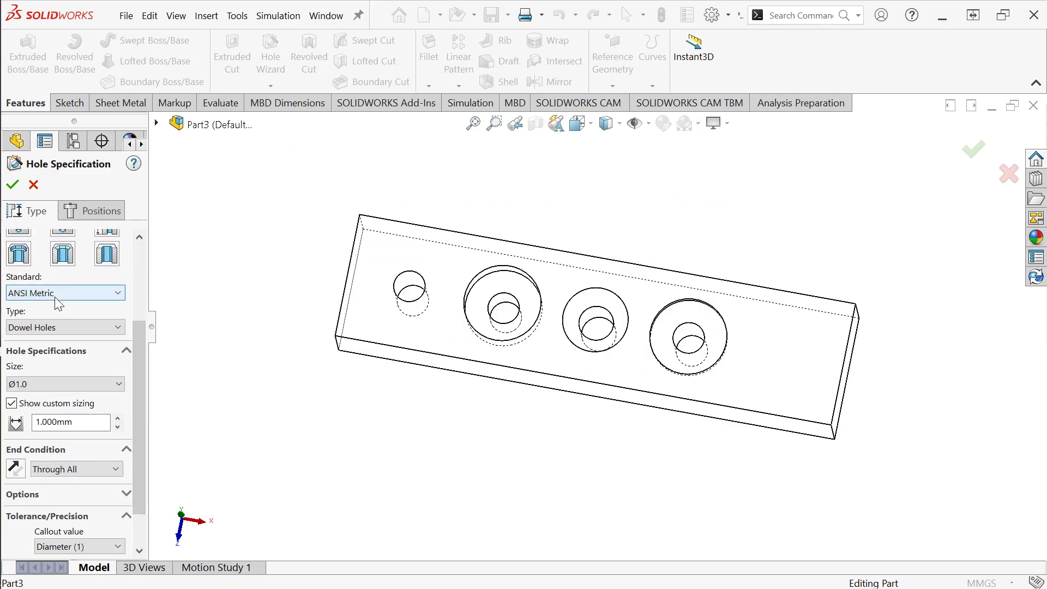
left_click(54, 327)
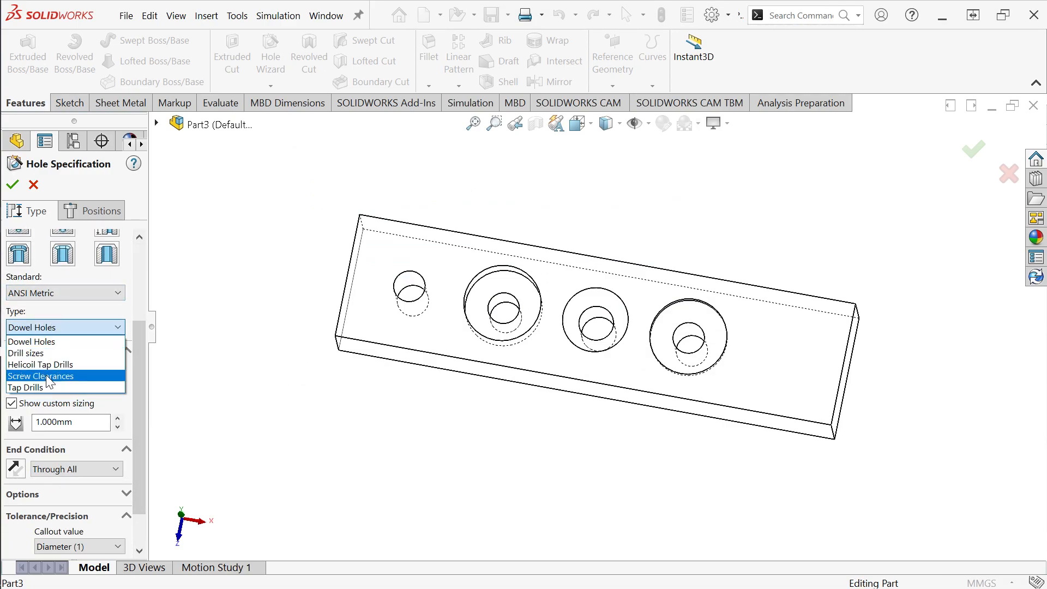
left_click(47, 341)
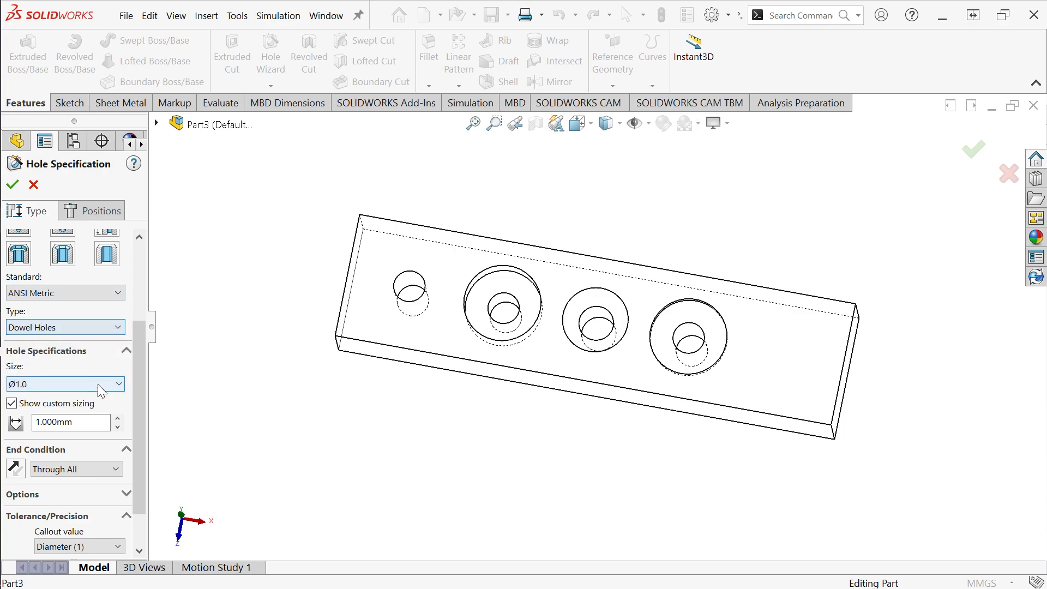
left_click_drag(136, 372, 138, 391)
left_click(106, 357)
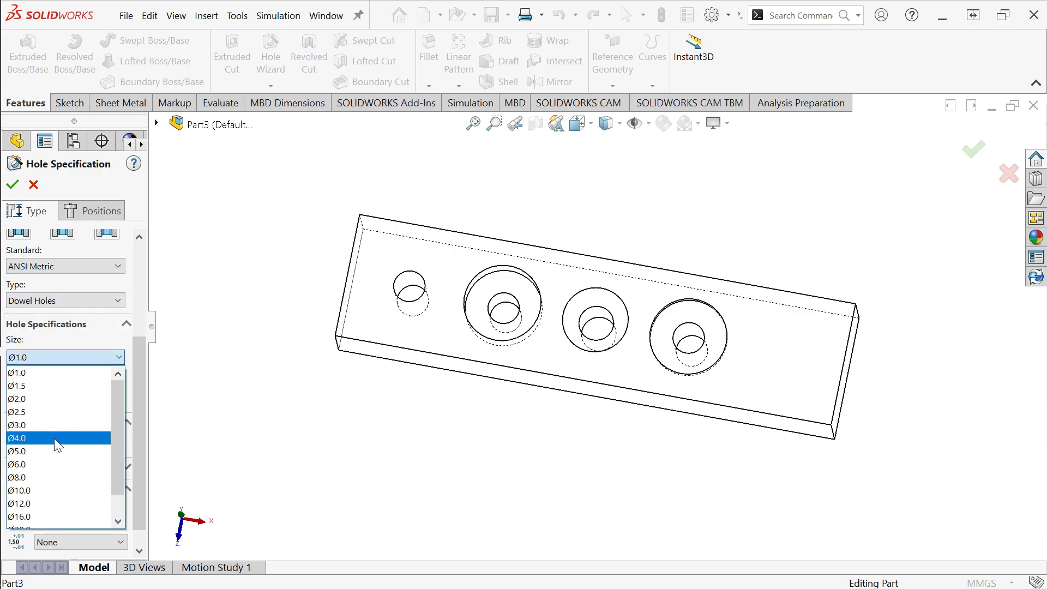
left_click(56, 451)
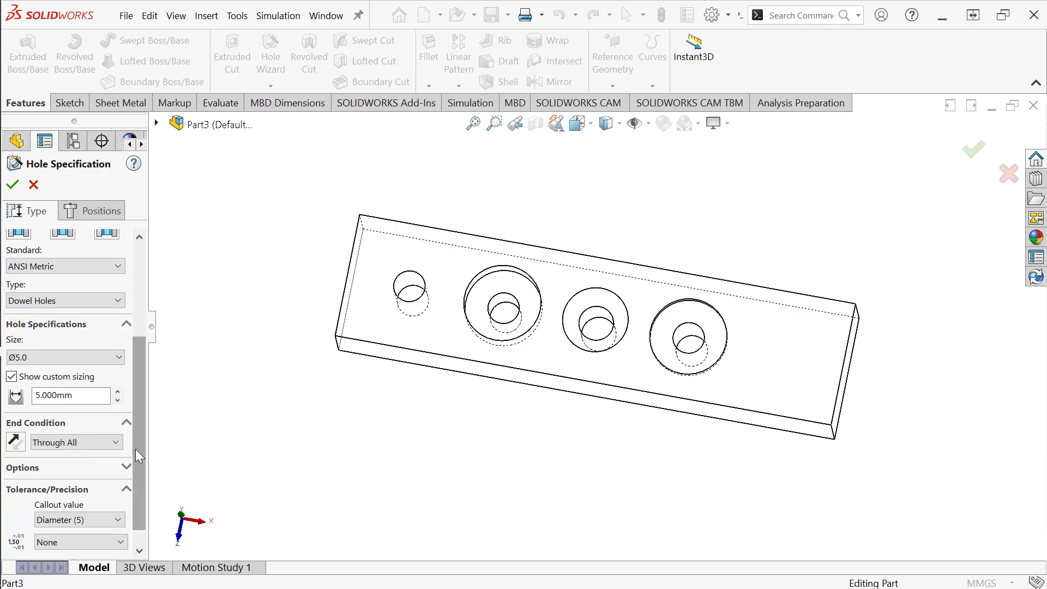
- Make the dowel hole blind with a depth of 8 mm measured up to the shoulder
left_click_drag(132, 394, 143, 438)
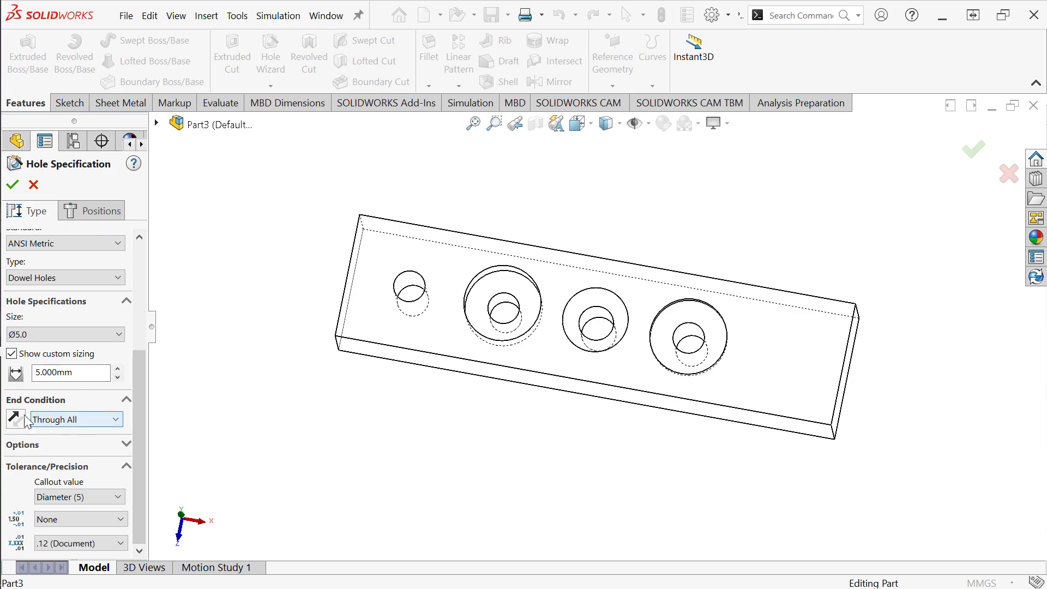
left_click(116, 419)
left_click(116, 433)
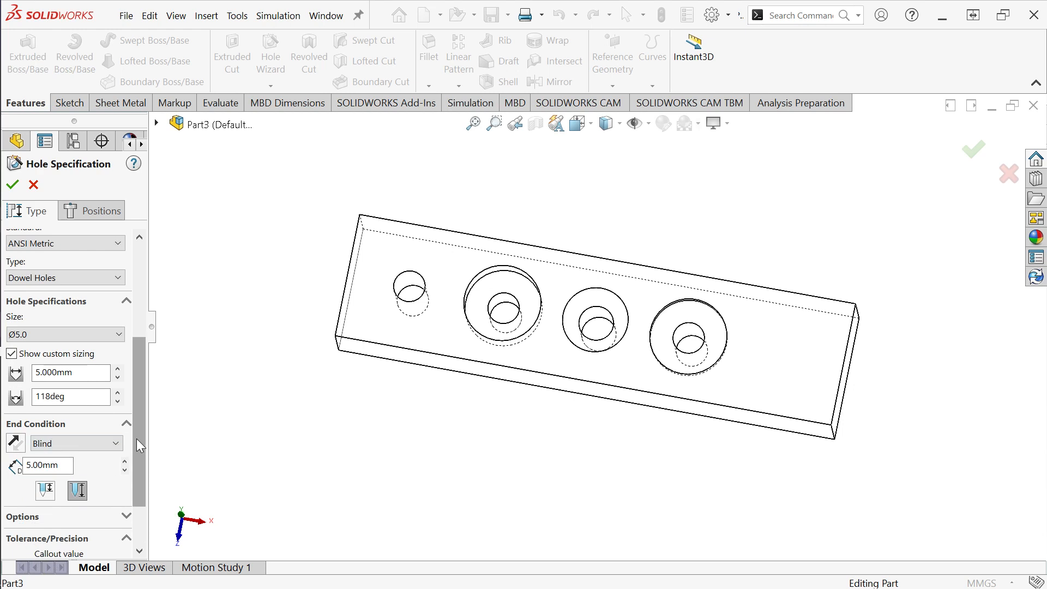
scroll(136, 439, "down", 3)
left_click(76, 442)
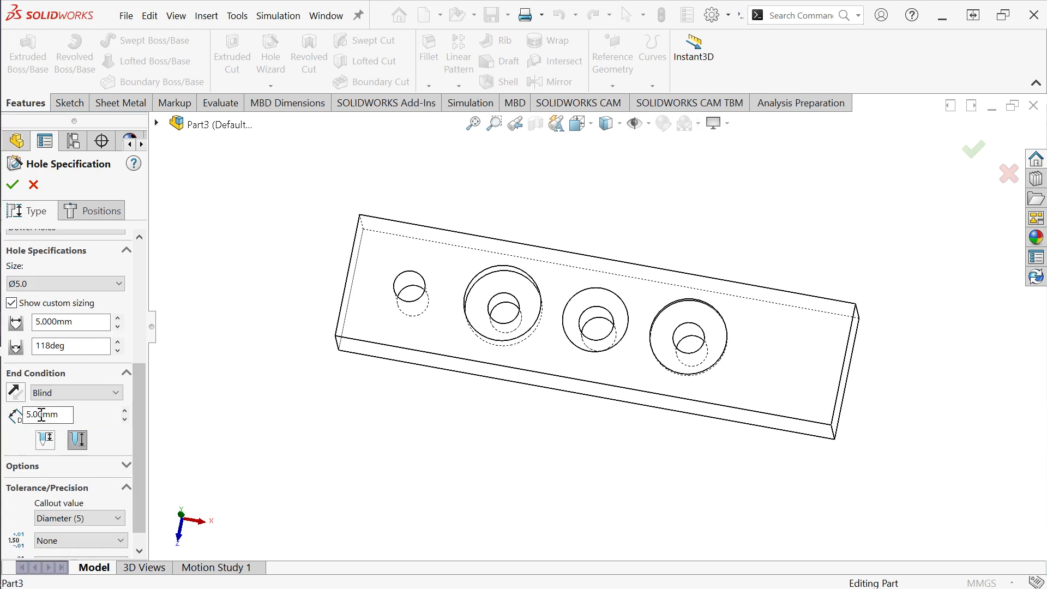
left_click(53, 443)
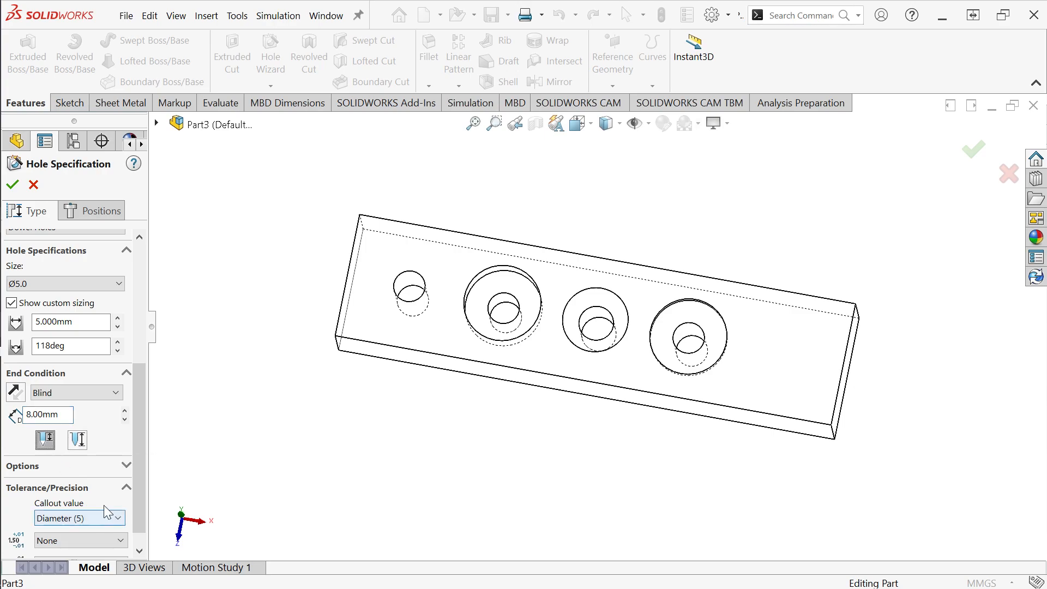
scroll(136, 491, "down", 2)
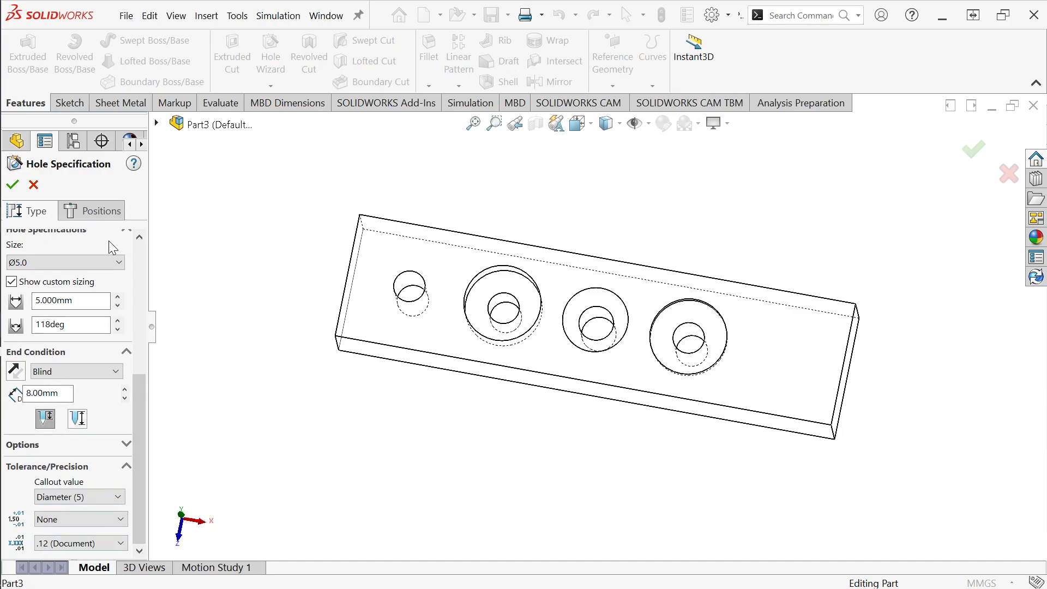
- Place the blind hole on the top face's horizontal centreline, about 29 mm right of the origin
left_click(88, 211)
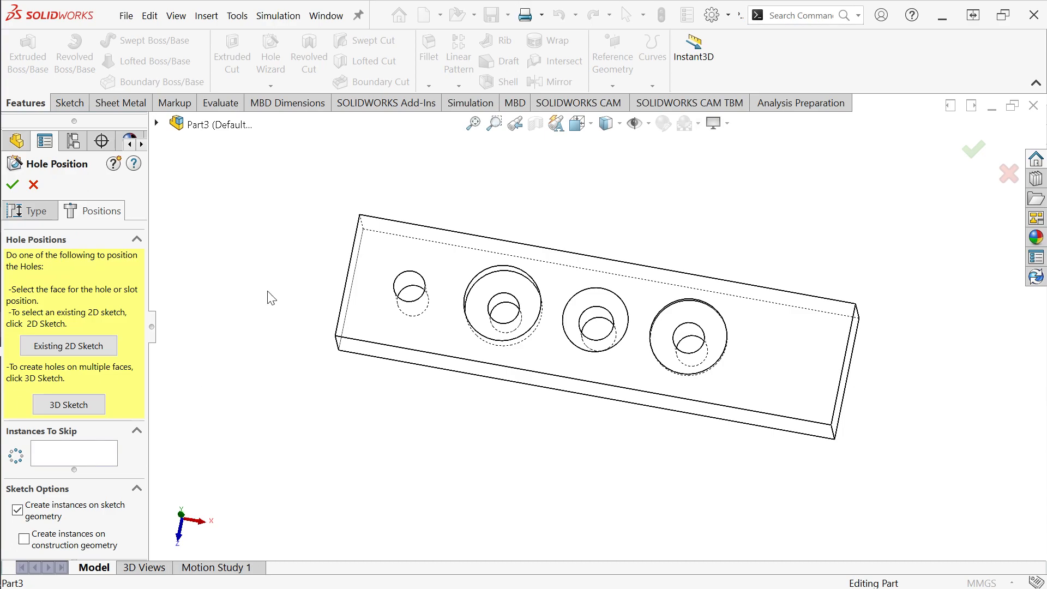
left_click(777, 362)
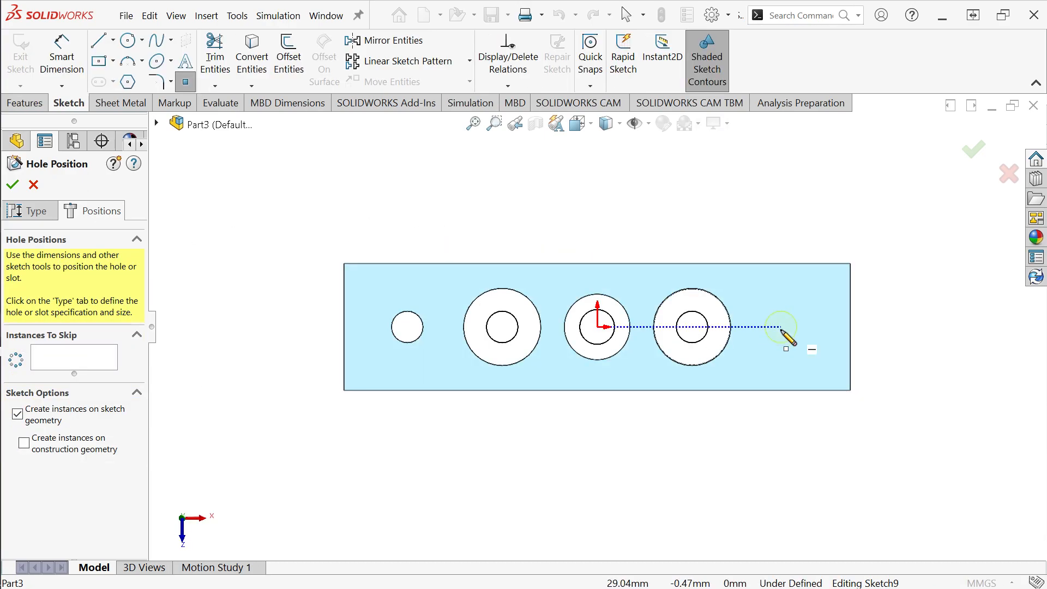
left_click(780, 327)
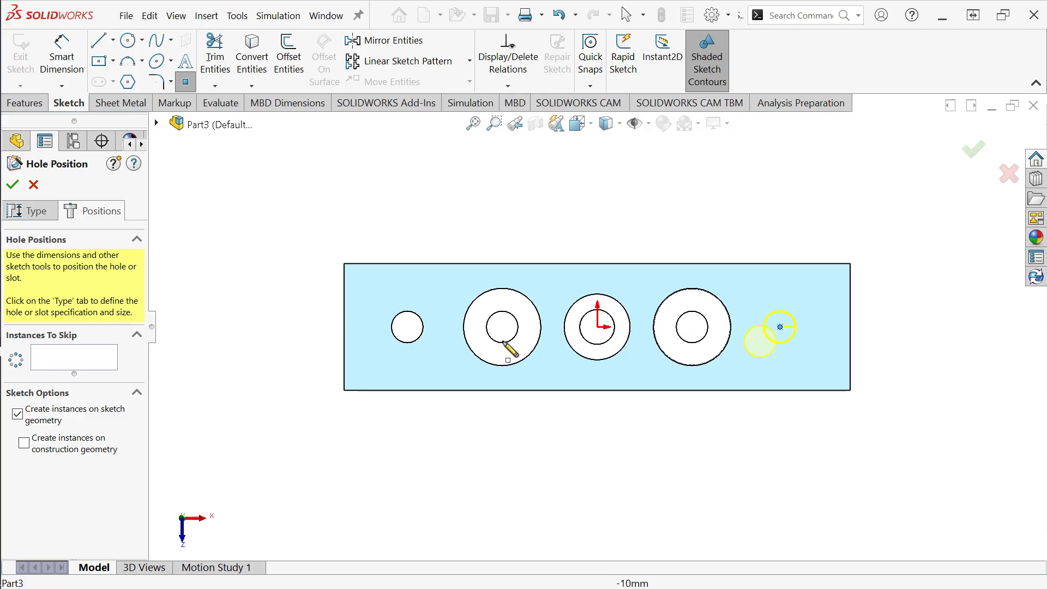
- Dimension the blind hole's centre 12.5 mm from the block's right edge and finish the hole feature
left_click(62, 61)
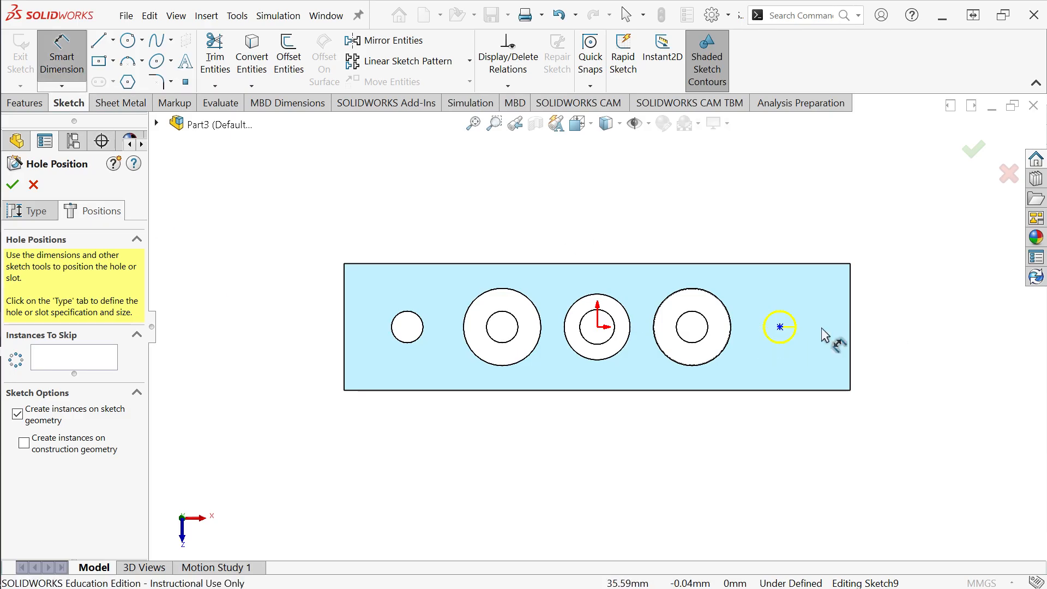
left_click(780, 327)
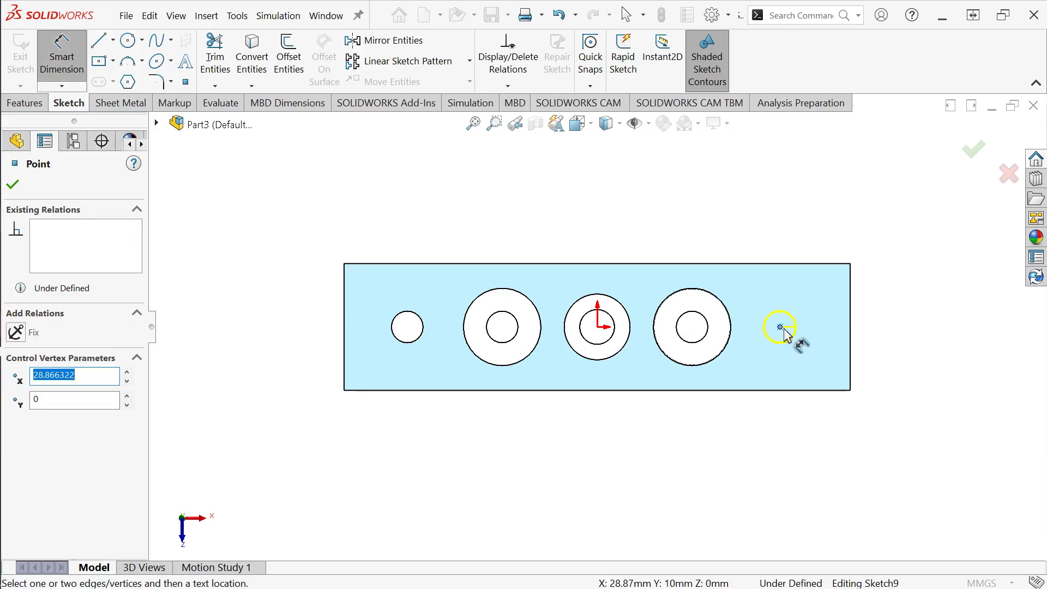
left_click(852, 330)
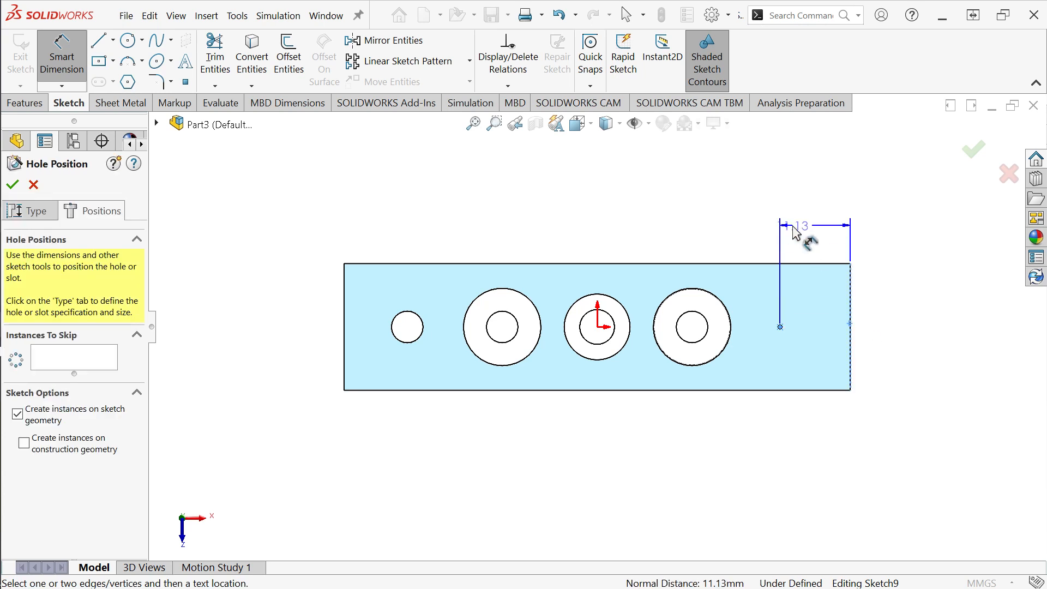
left_click(845, 297)
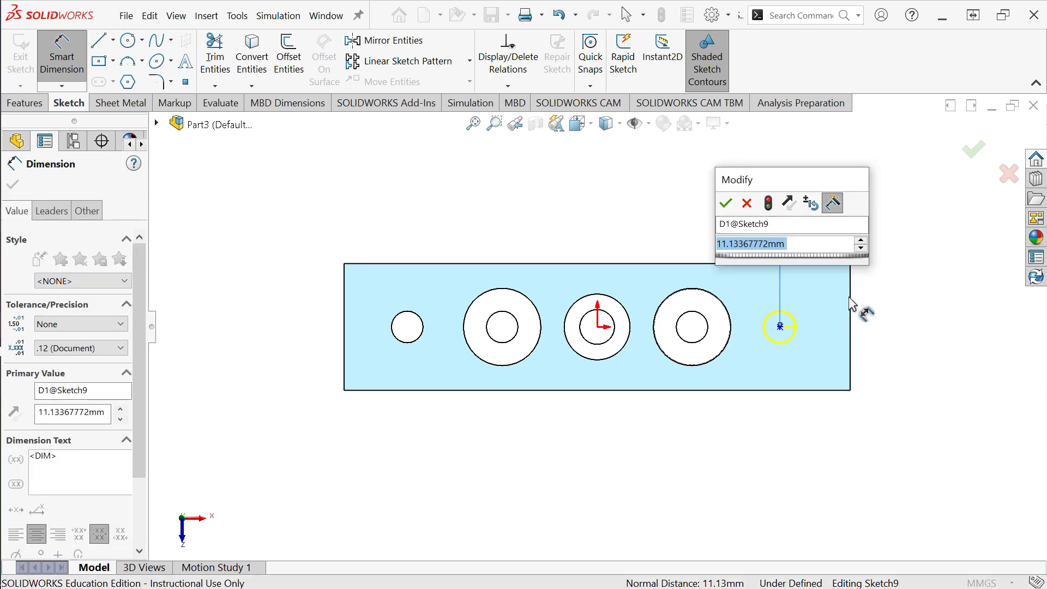
type("12.5")
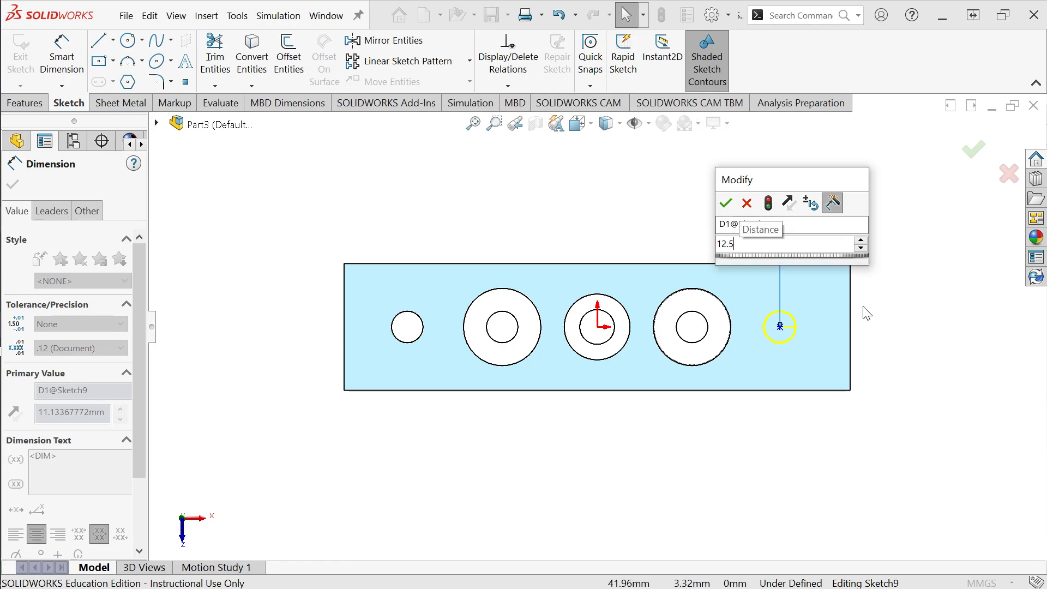
key("Return")
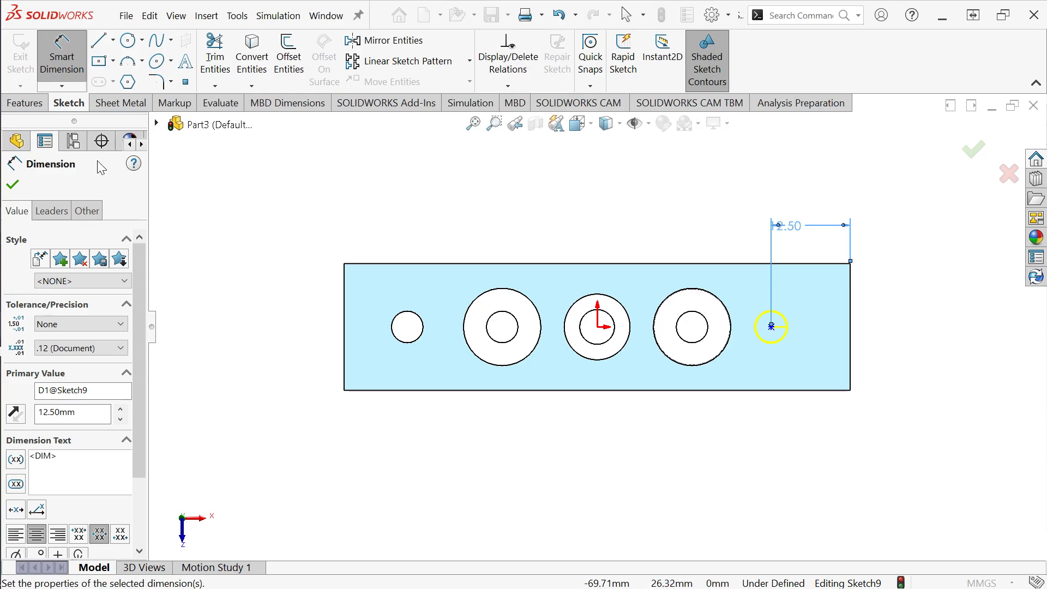
left_click(13, 186)
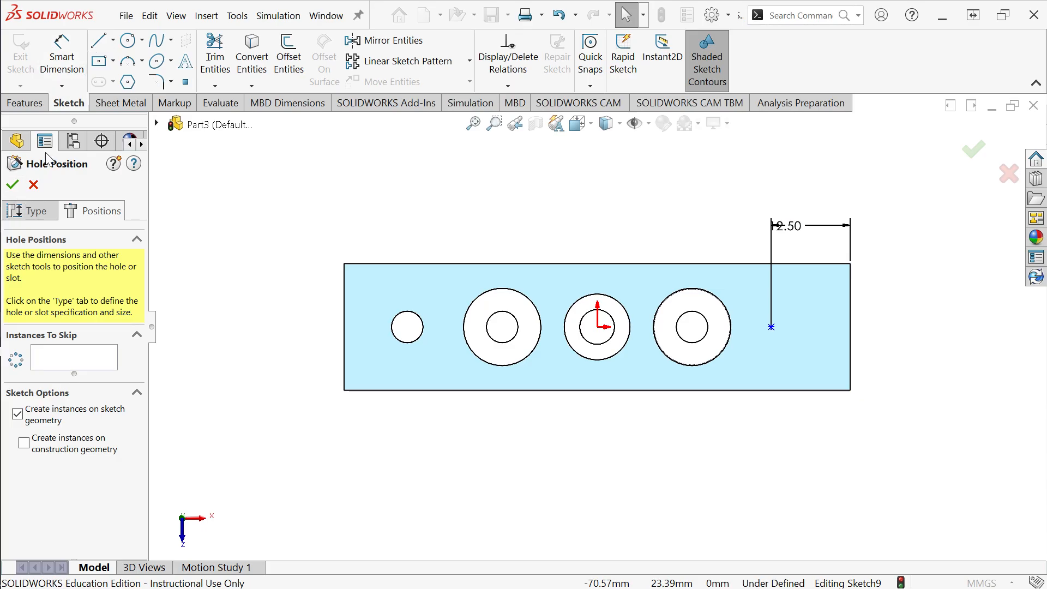
left_click(14, 186)
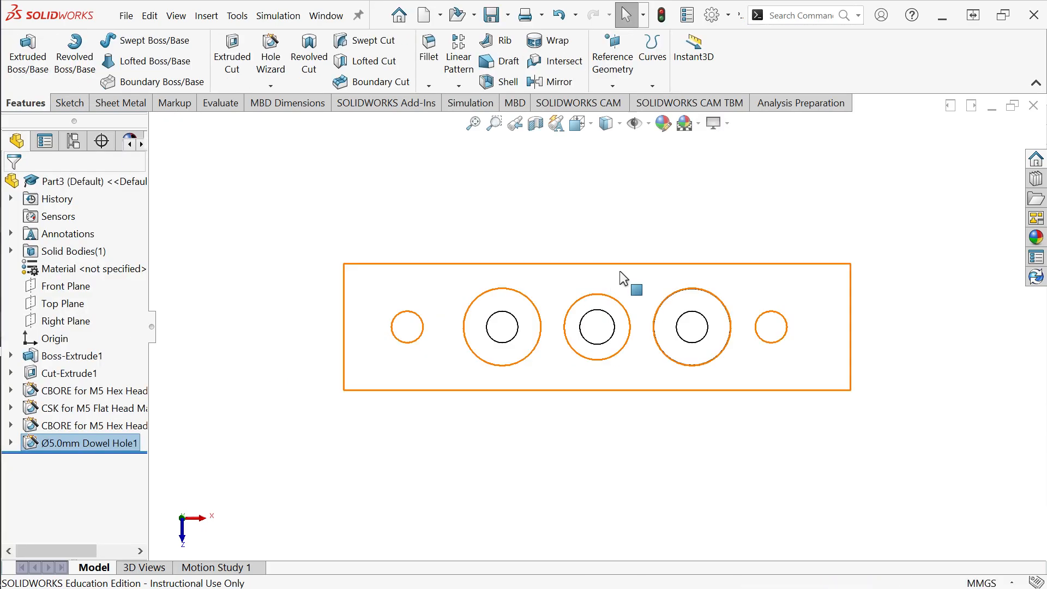
- Rotate the block to a side view to compare the blind hole's depth and conical tip with the other holes
right_click(634, 234)
mouse_move(723, 272)
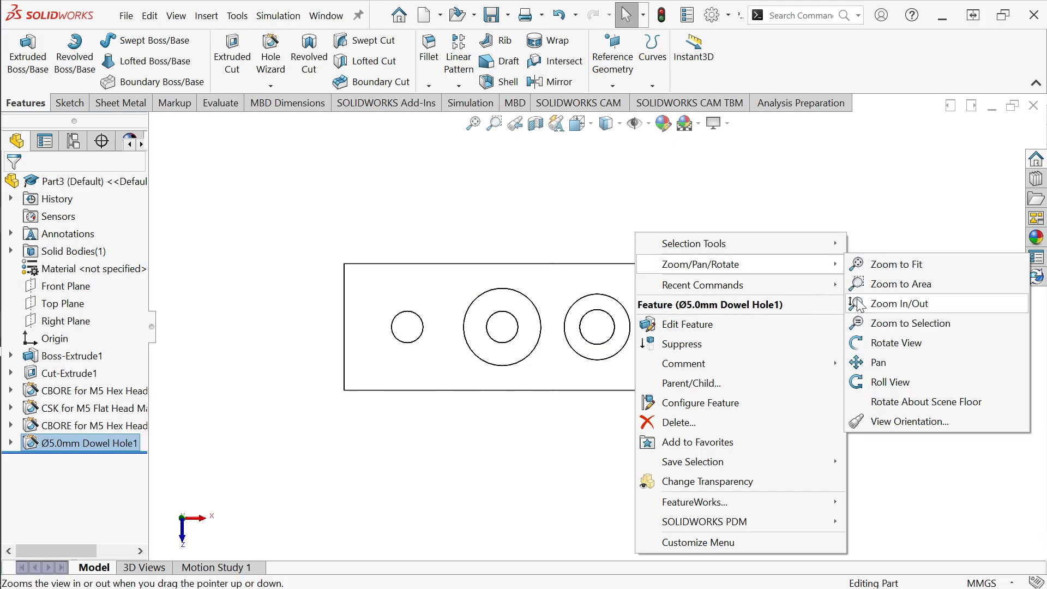
left_click(875, 343)
left_click_drag(709, 294, 715, 208)
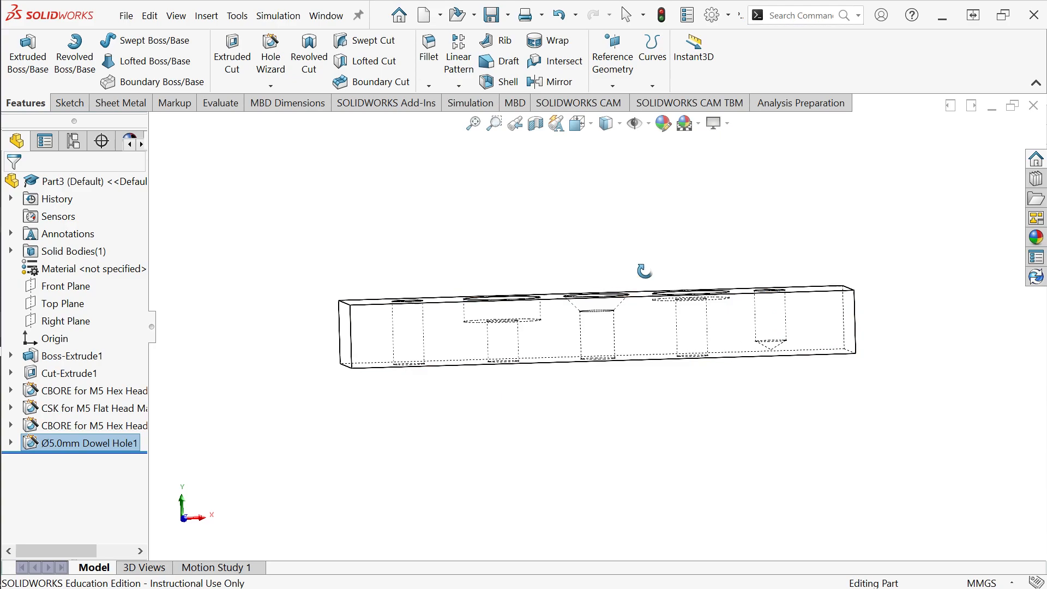
mouse_move(644, 240)
left_mouse_down()
mouse_move(636, 324)
mouse_move(624, 344)
mouse_move(676, 304)
mouse_move(648, 218)
mouse_move(644, 228)
left_mouse_up()
right_click(546, 216)
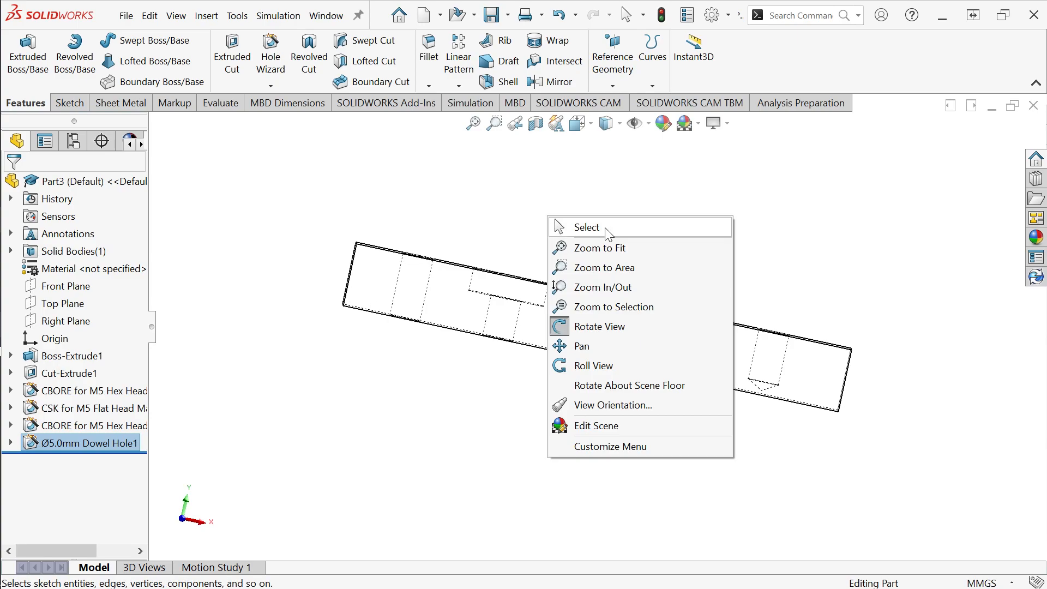
left_click(570, 224)
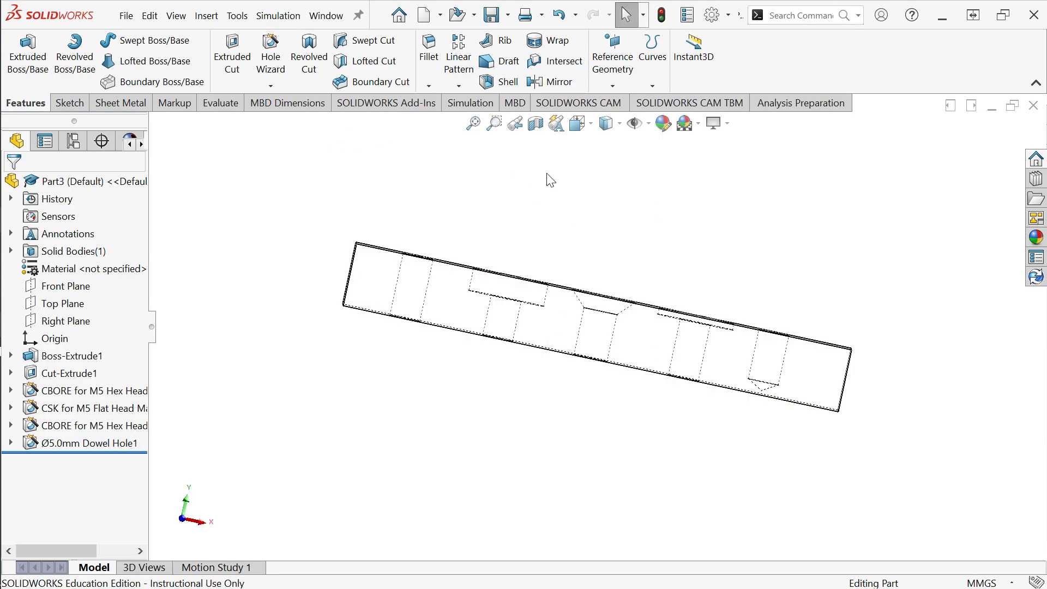
- Save the part as holeBlock in the EGR105 folder
left_click(508, 15)
left_click(523, 58)
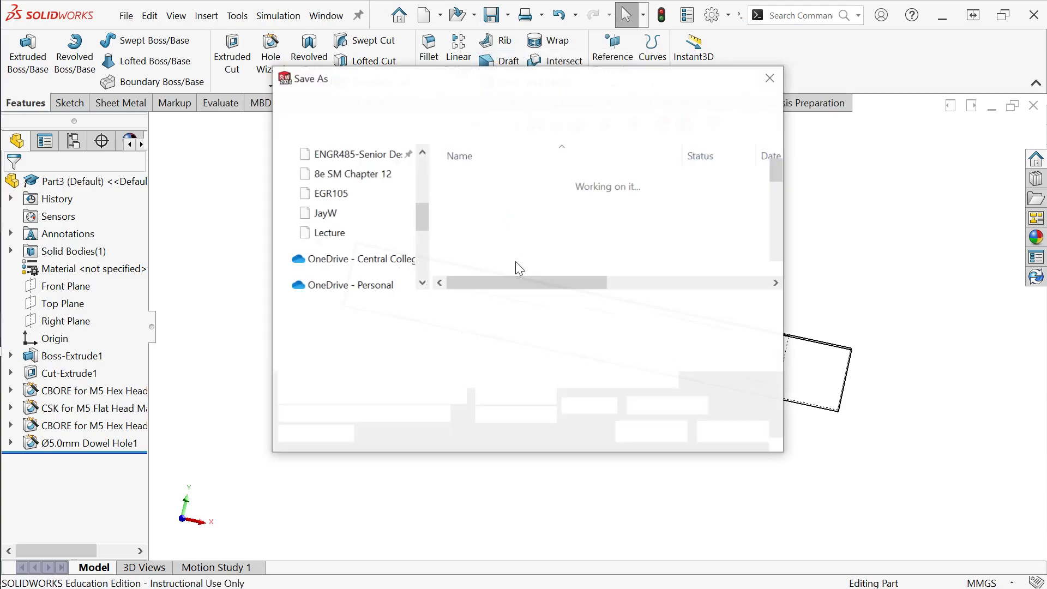
left_click(408, 308)
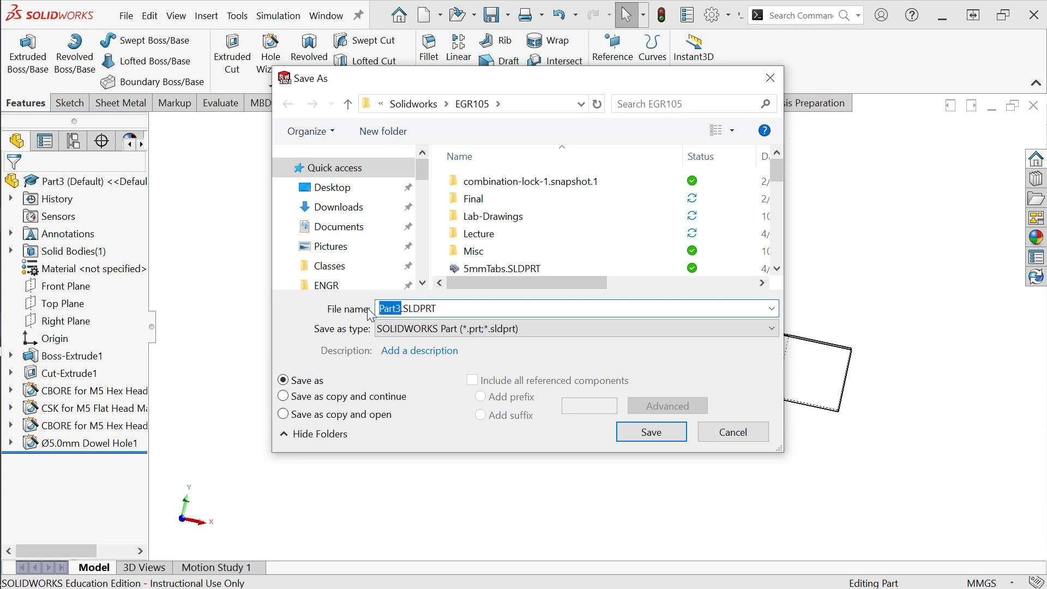
type("holeBlock")
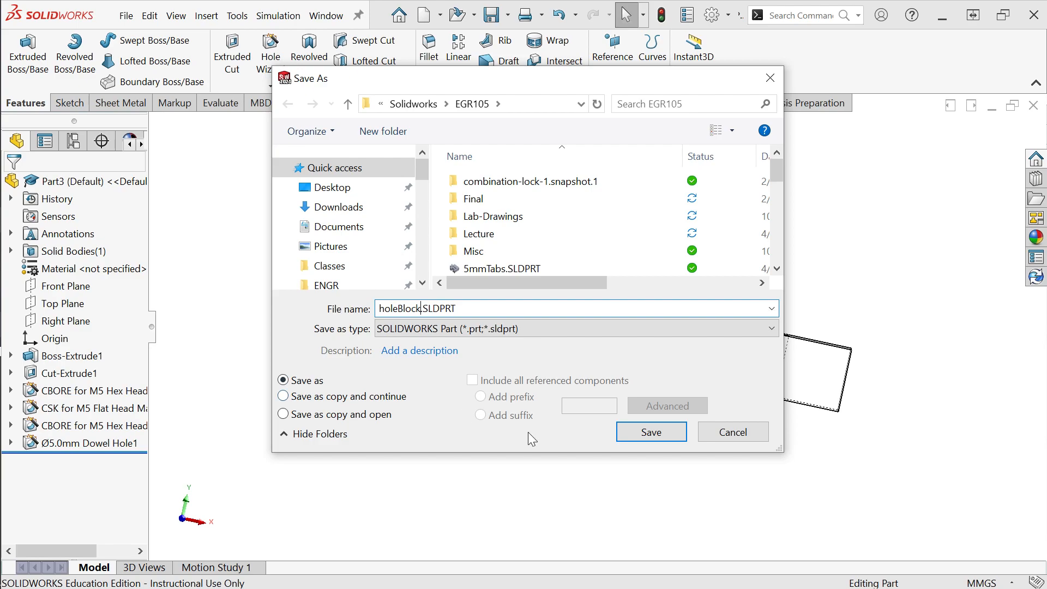
left_click(653, 433)
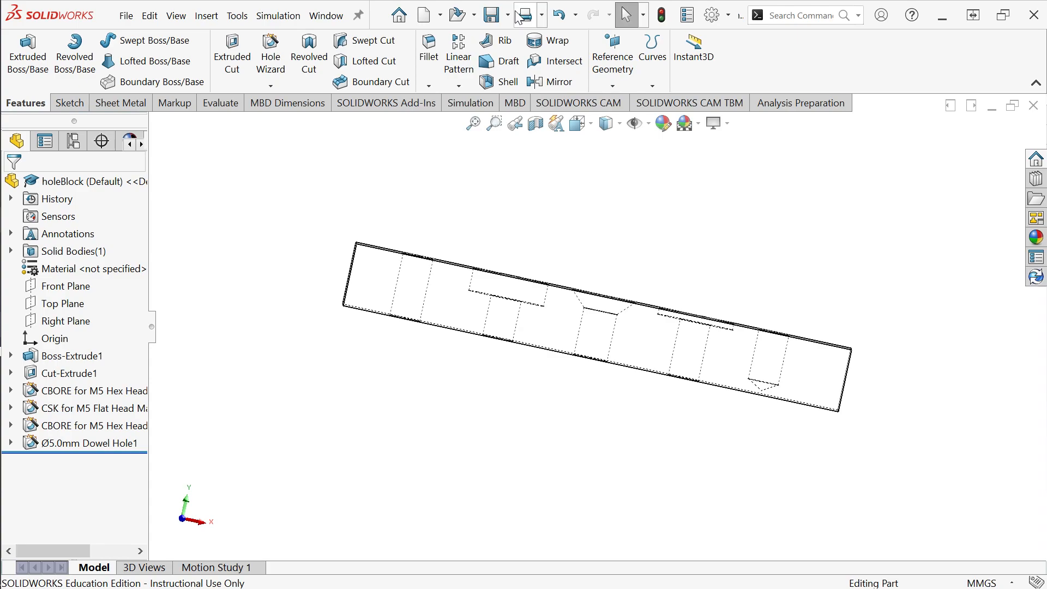
- Create a drawing from the block part on a standard A (ANSI) Landscape sheet with the sheet format displayed
left_click(440, 16)
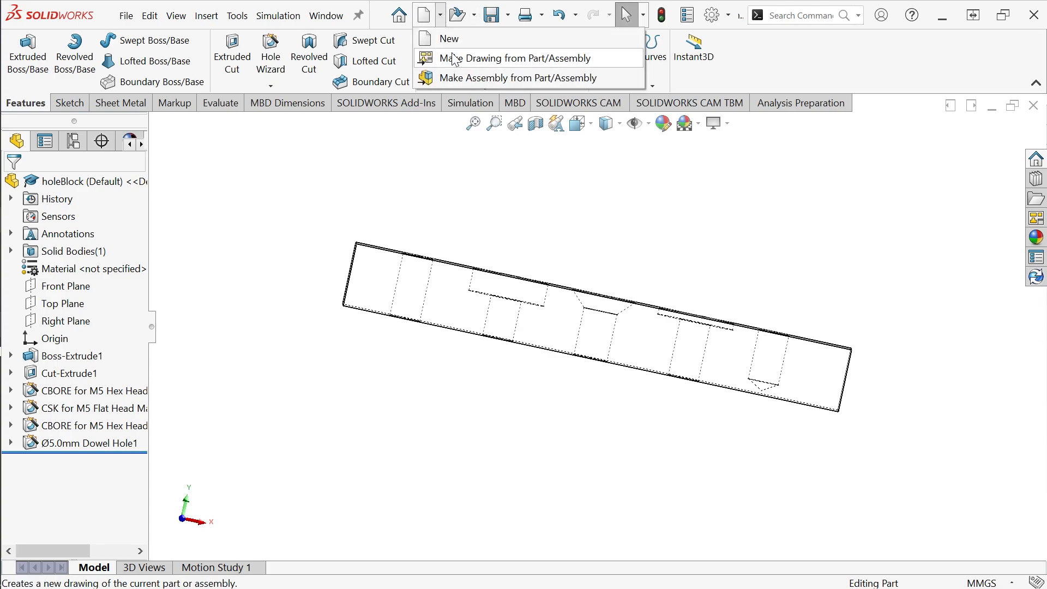
left_click(456, 58)
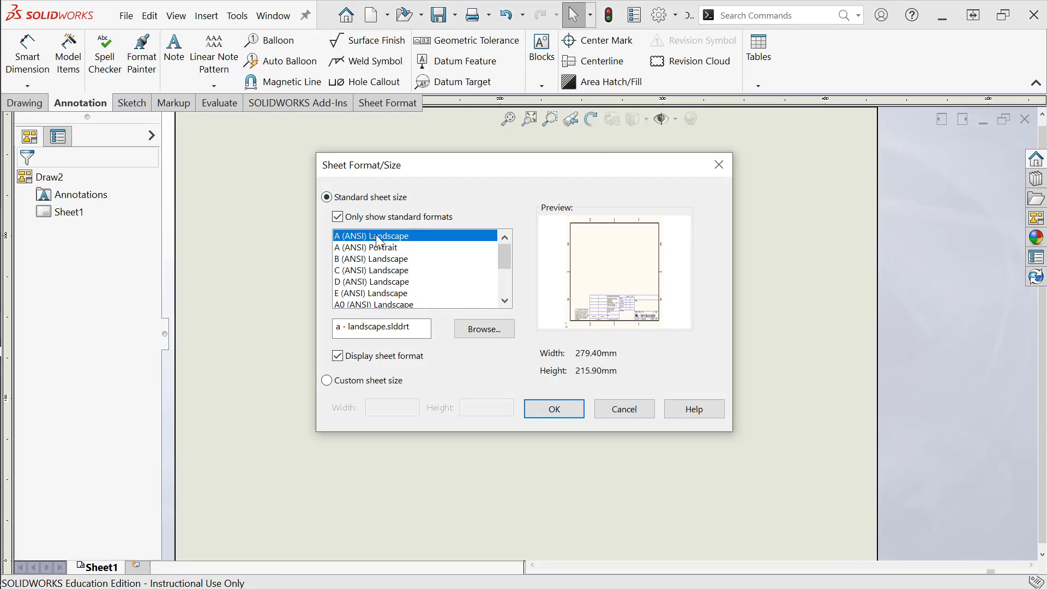
left_click(563, 415)
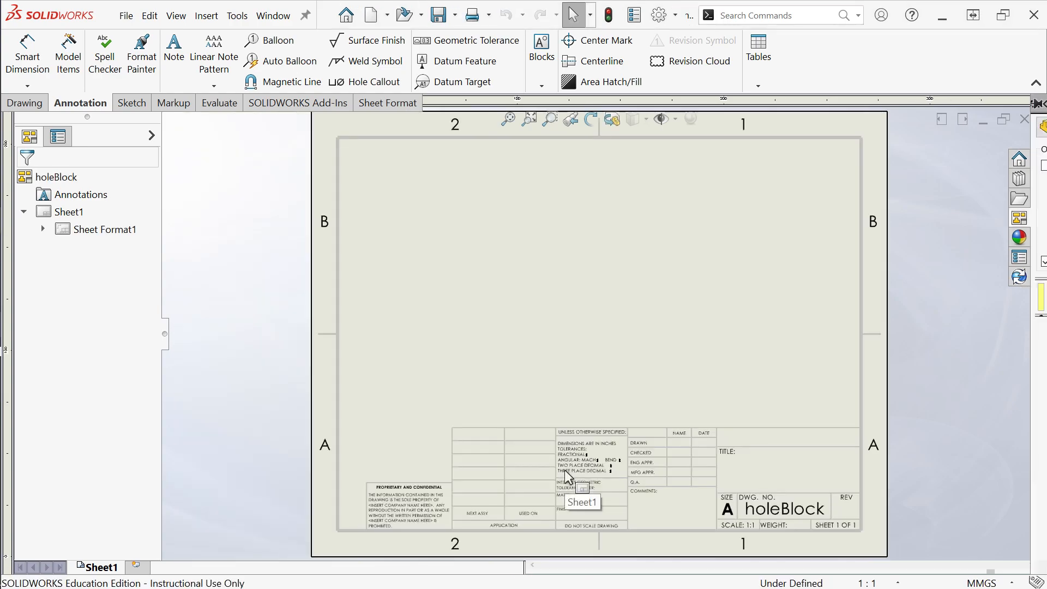
- Insert only the top view of the holeBlock part on the sheet and set the sheet scale to 2:1
left_click(26, 103)
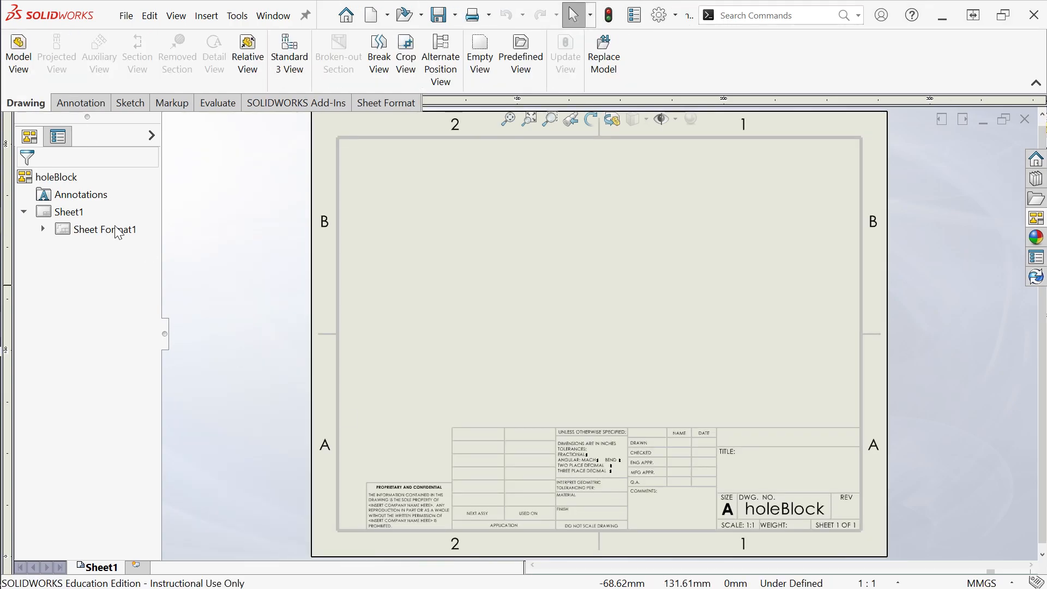
left_click(19, 55)
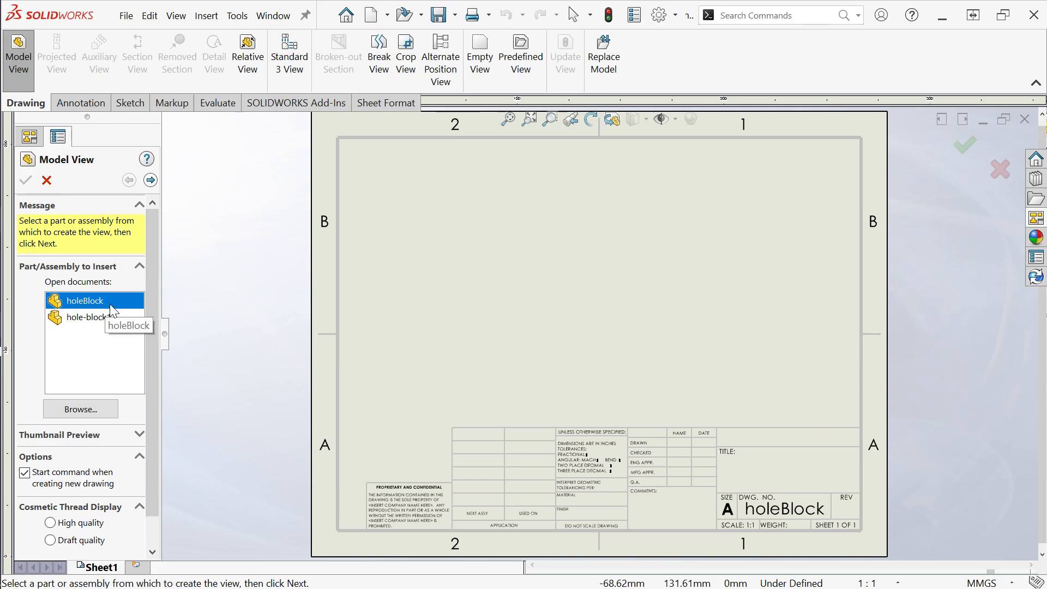
left_click(81, 409)
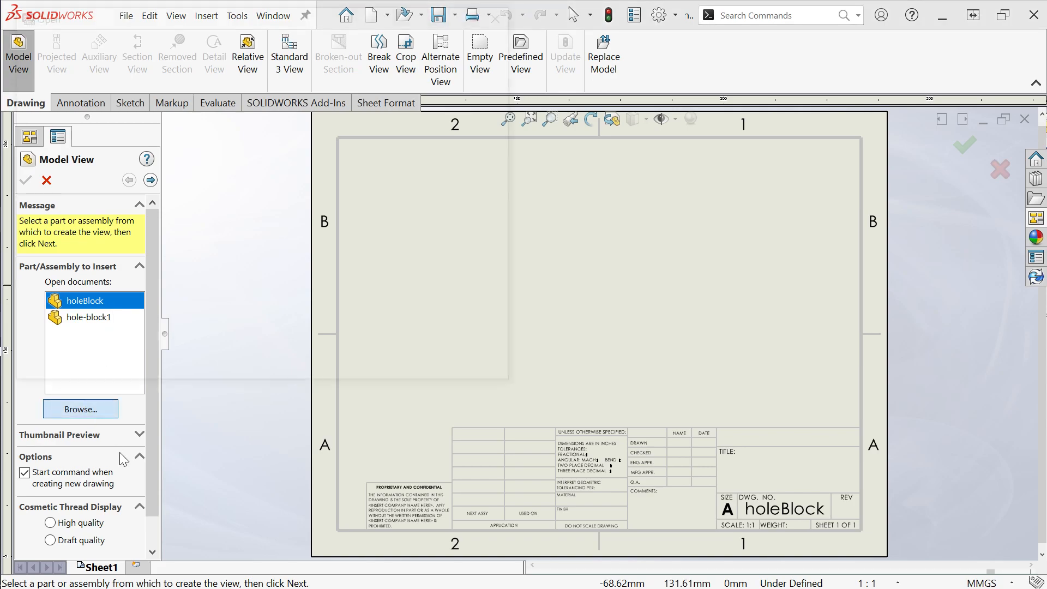
left_click(458, 374)
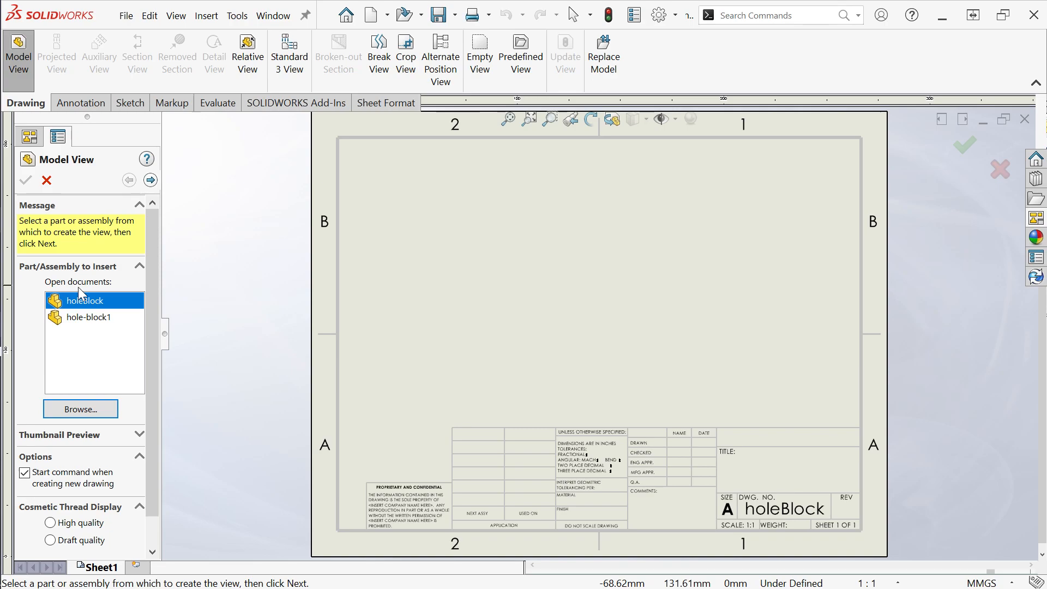
left_click(151, 181)
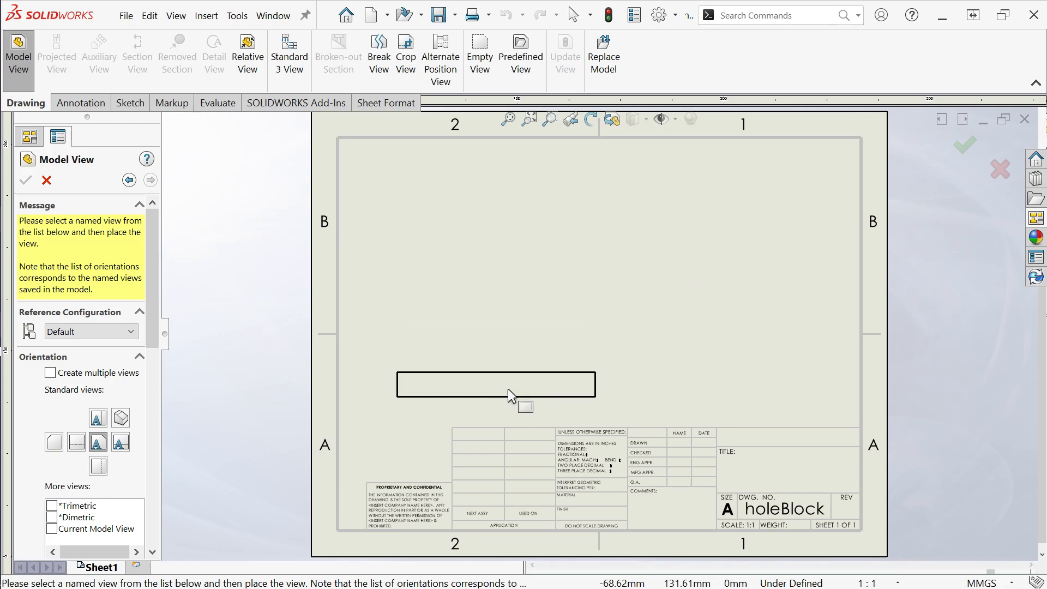
left_click(50, 373)
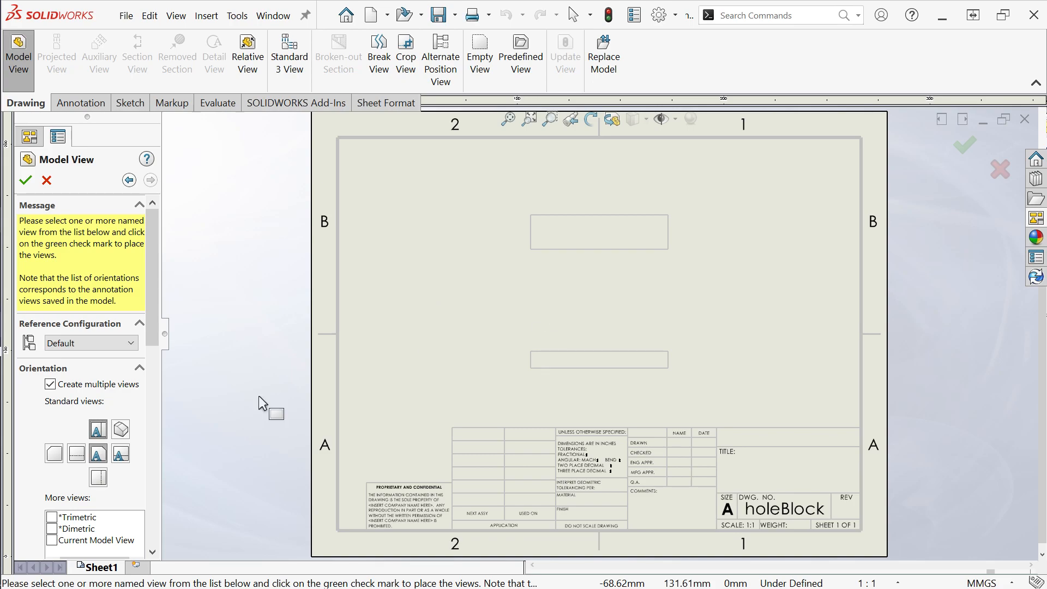
left_click(119, 452)
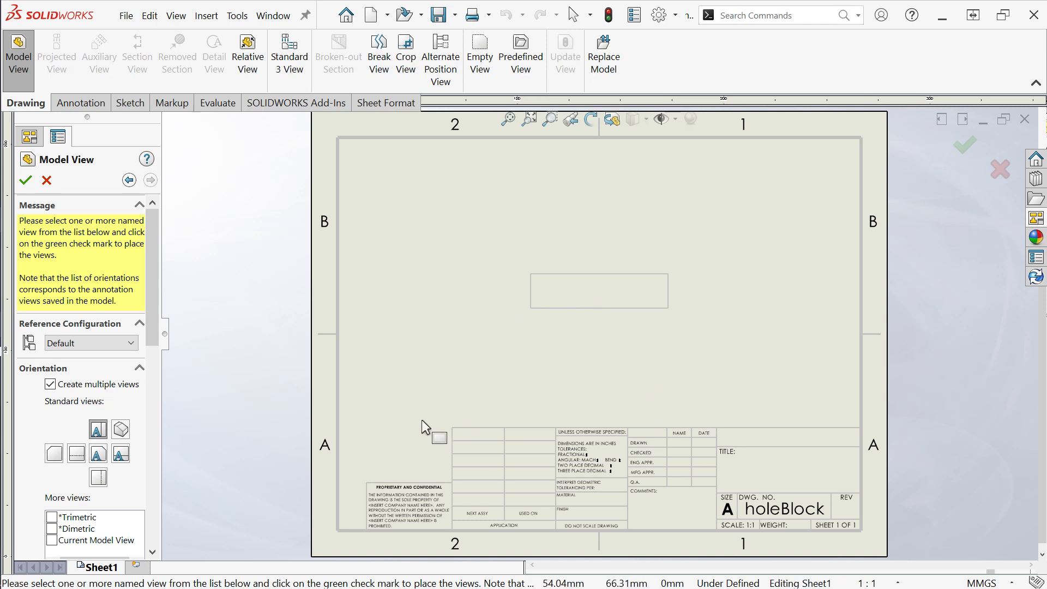
left_click(26, 183)
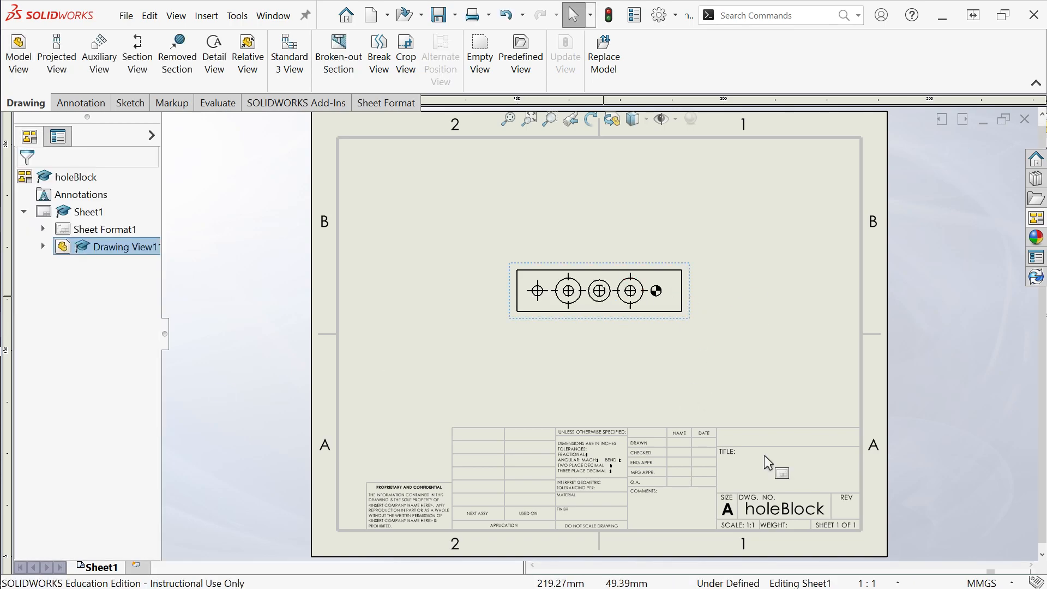
left_click(871, 582)
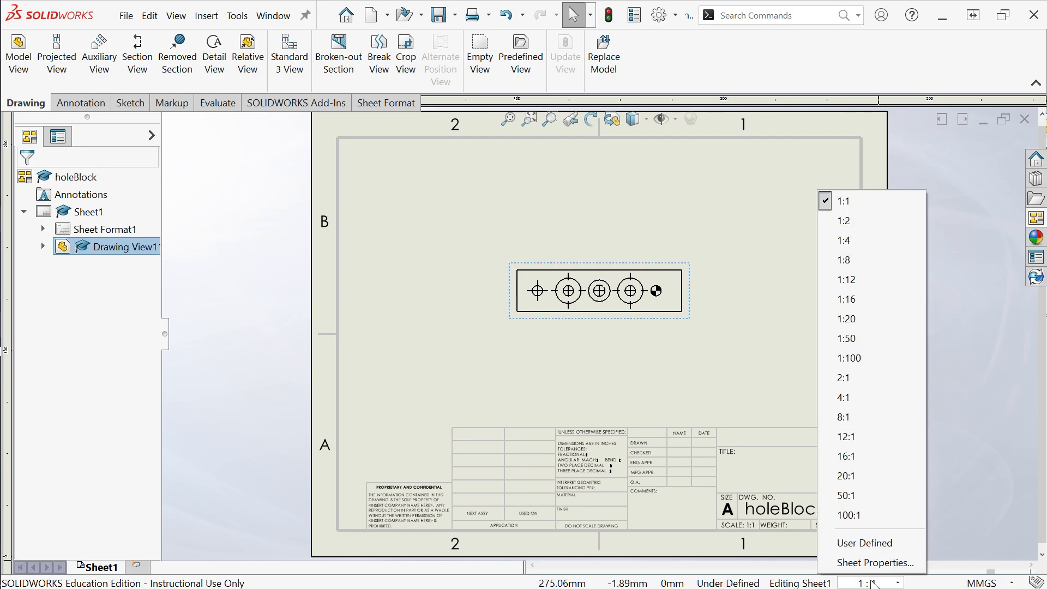
left_click(854, 379)
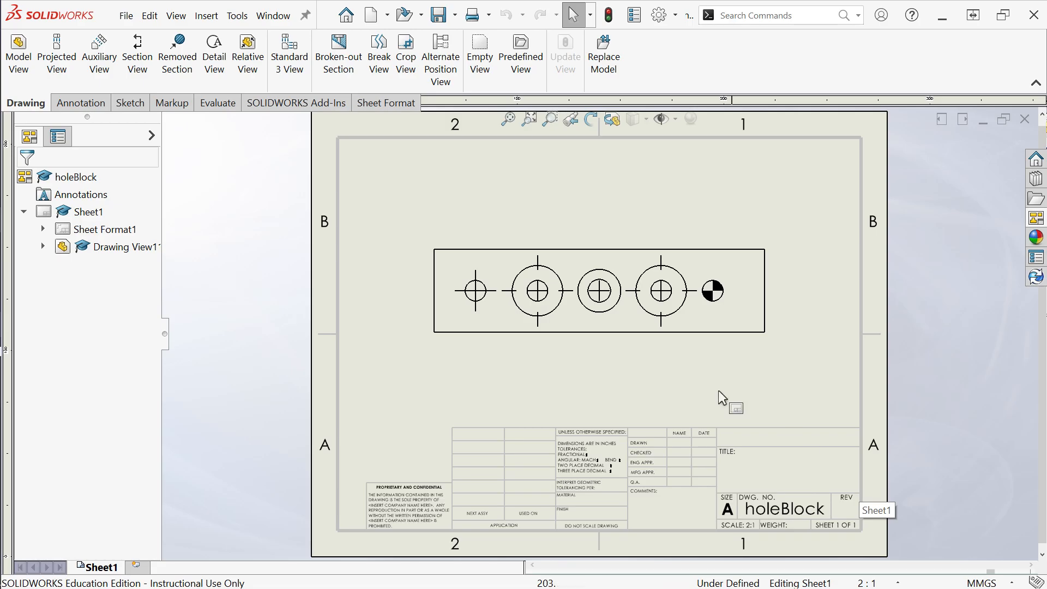
- Import the dimensions marked for drawing from the entire model into the top view with Model Items
left_click(78, 104)
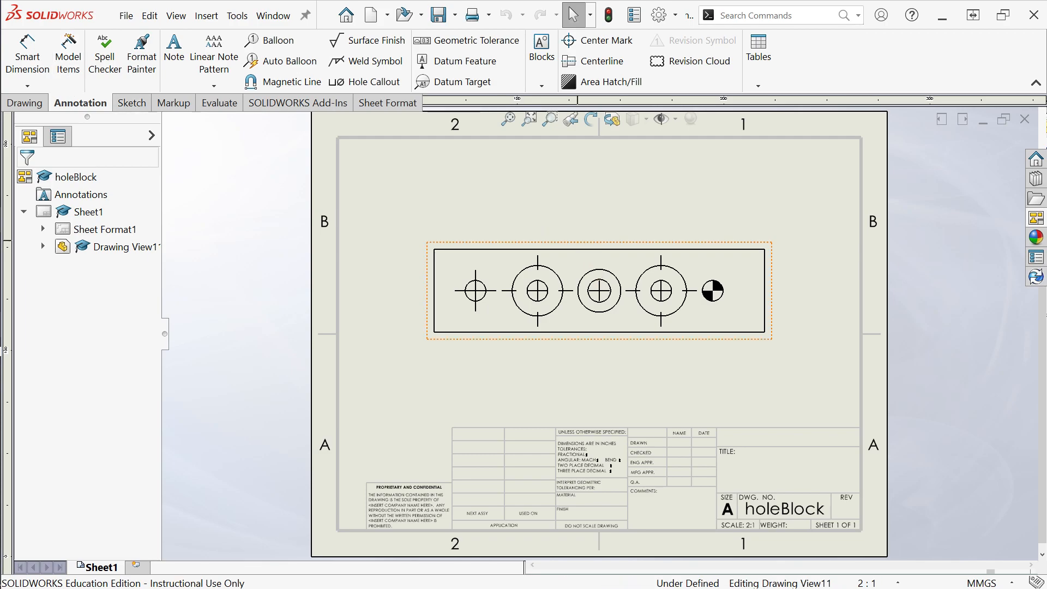
left_click(491, 262)
left_click(76, 66)
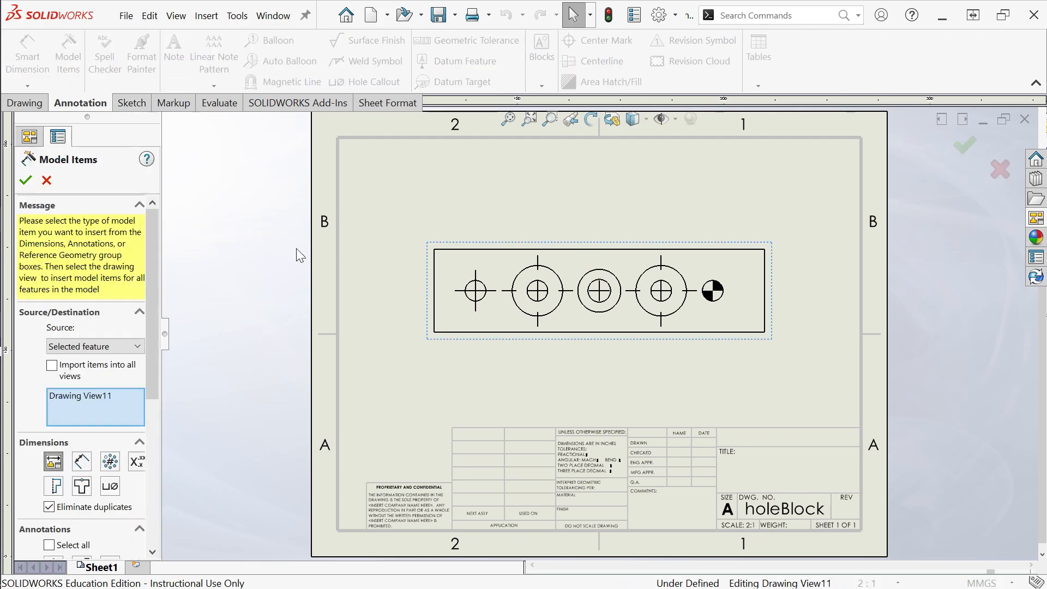
left_click(52, 365)
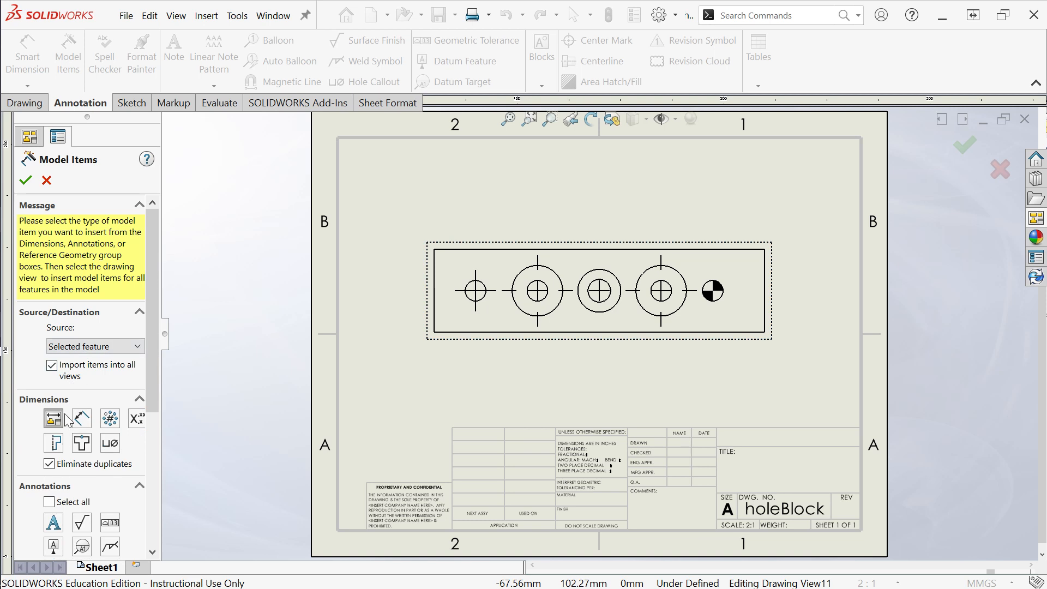
left_click(25, 181)
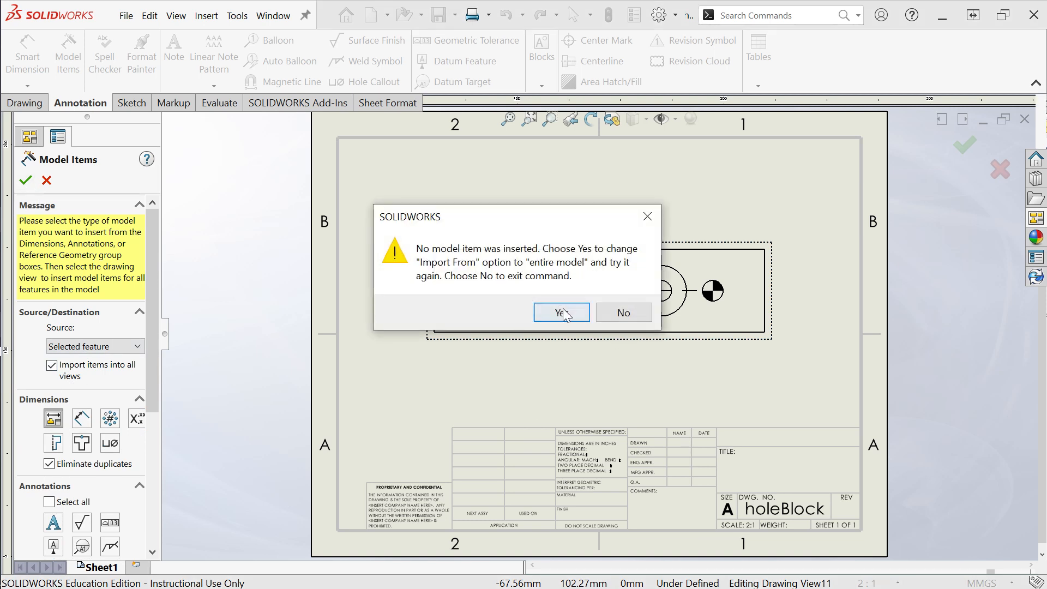
left_click(562, 315)
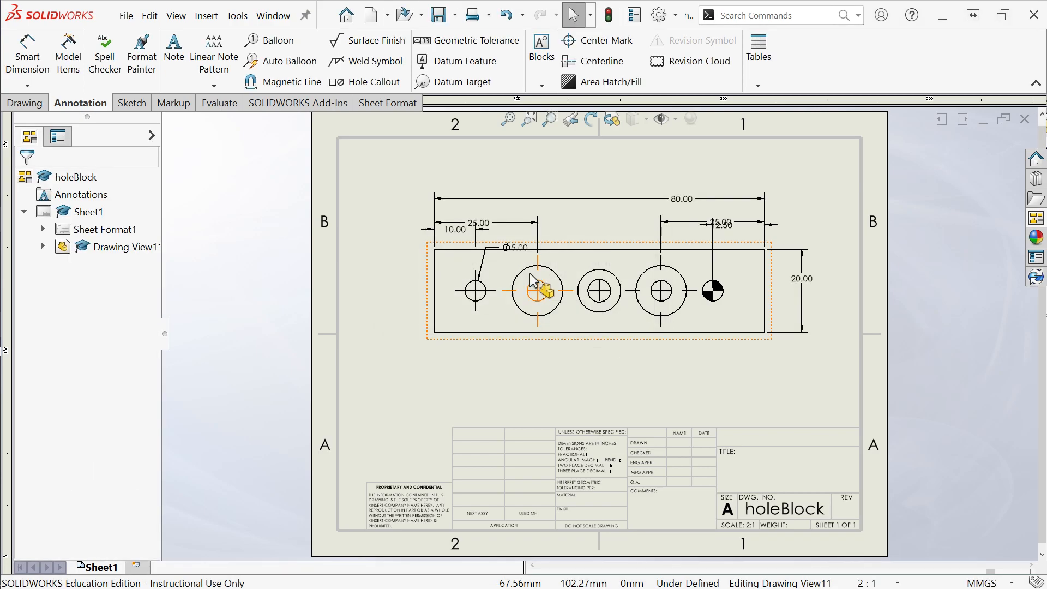
- Move the 5 mm diameter dimension left of the block and separate the overlapping 25 mm and 12.5 mm hole-position dimensions above it
left_click_drag(420, 270, 399, 259)
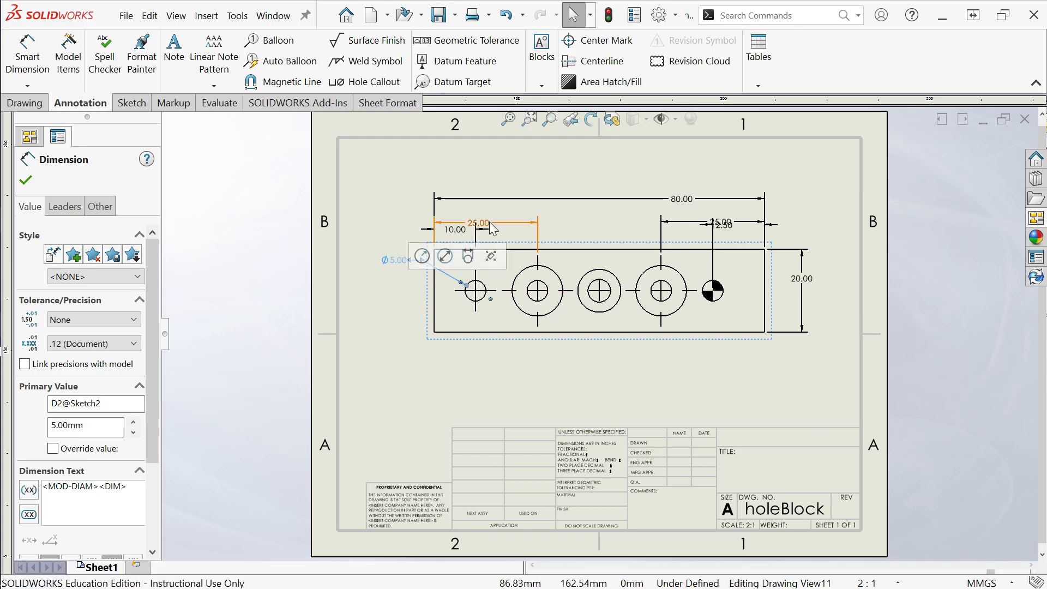
left_click_drag(484, 219, 486, 209)
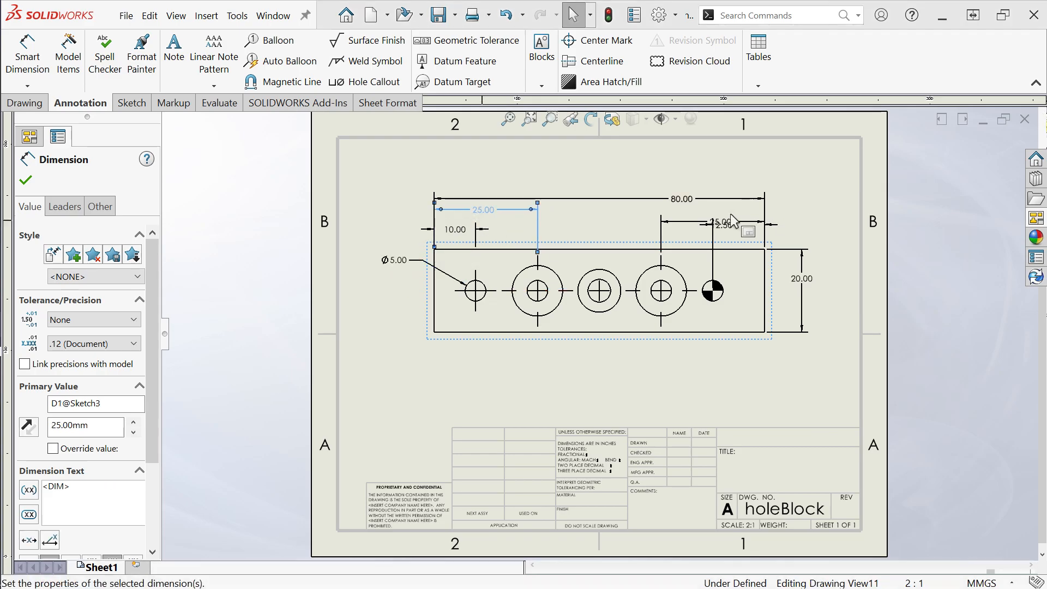
left_click_drag(722, 222, 725, 211)
left_click(740, 230)
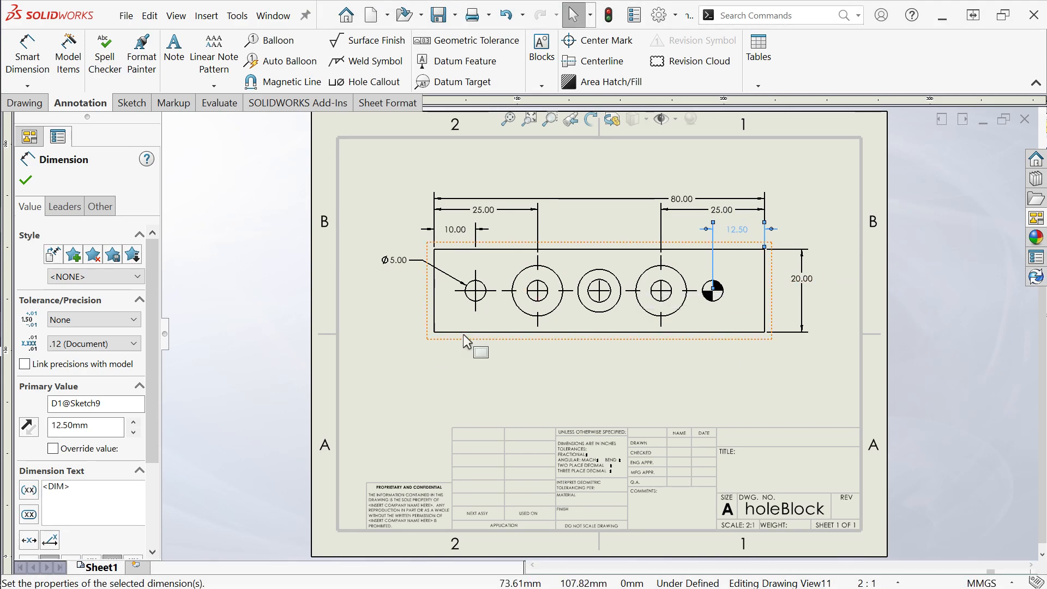
left_click(26, 184)
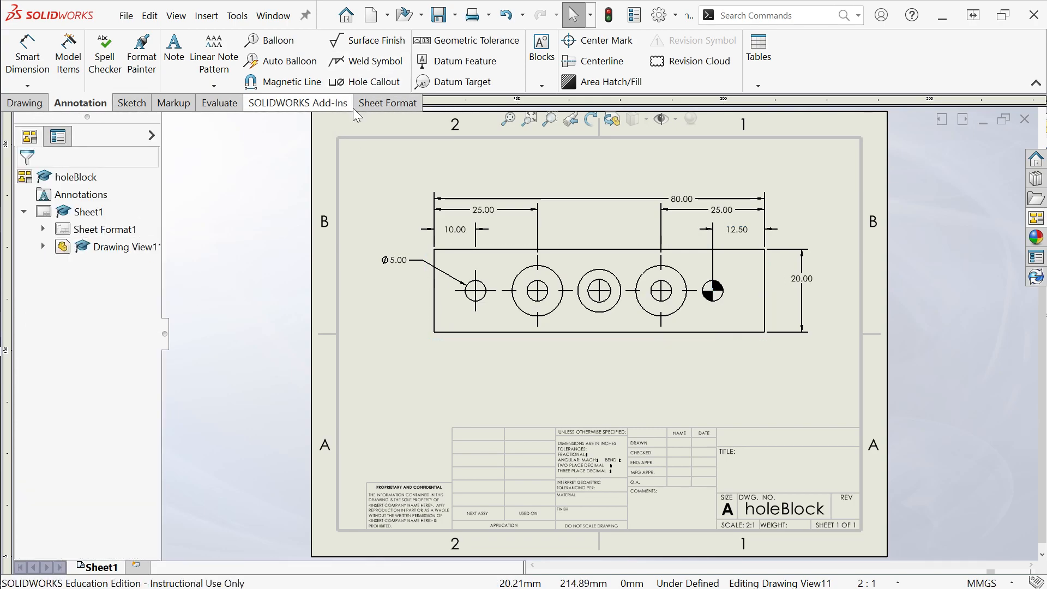
- Add a hole callout below left of the block for the leftmost through hole and delete that hole's redundant imported diameter dimension
left_click(368, 87)
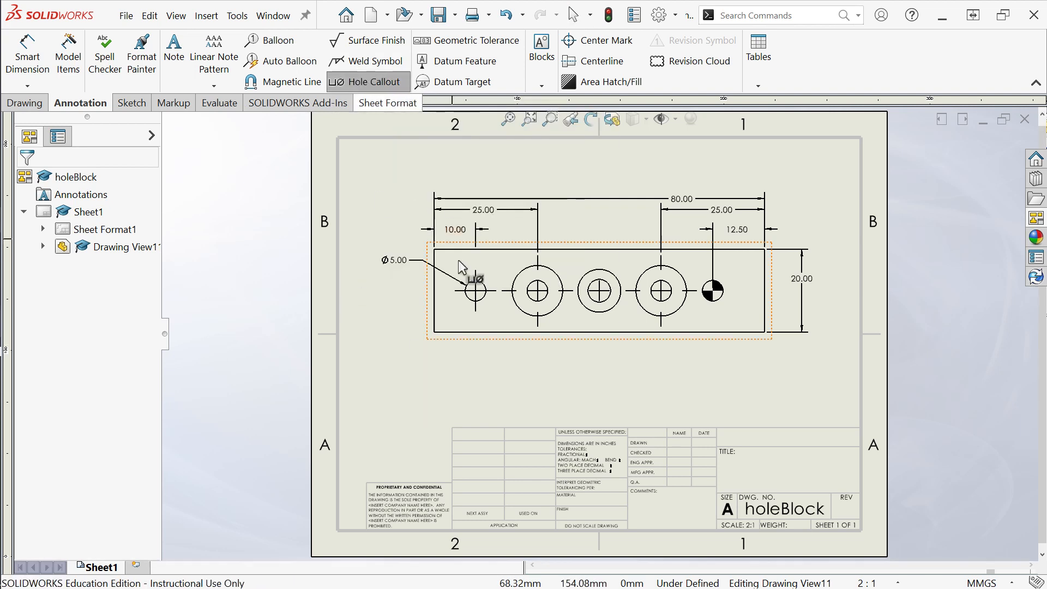
left_click(468, 300)
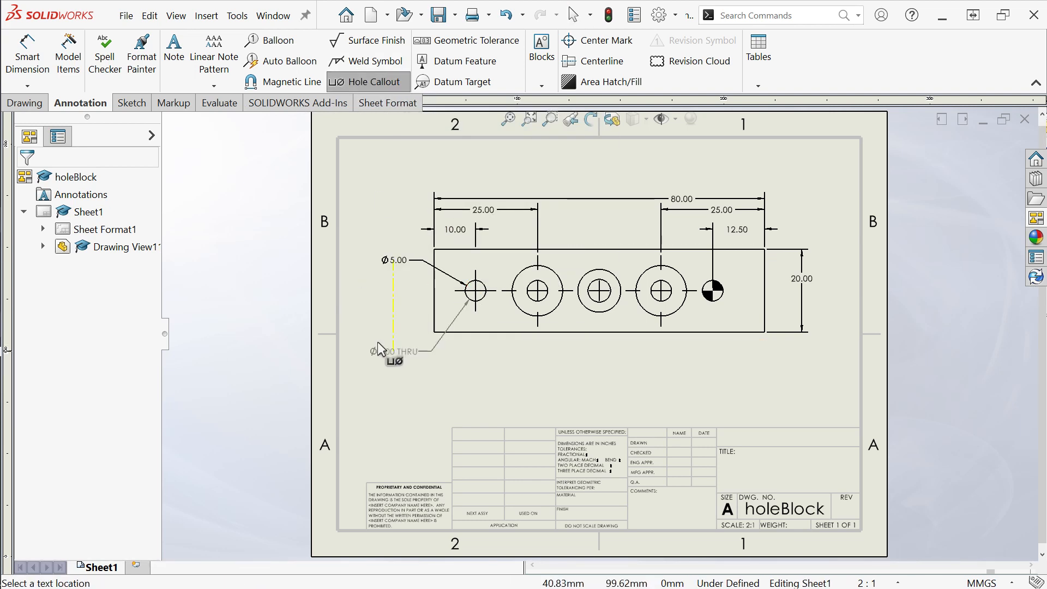
left_click(379, 340)
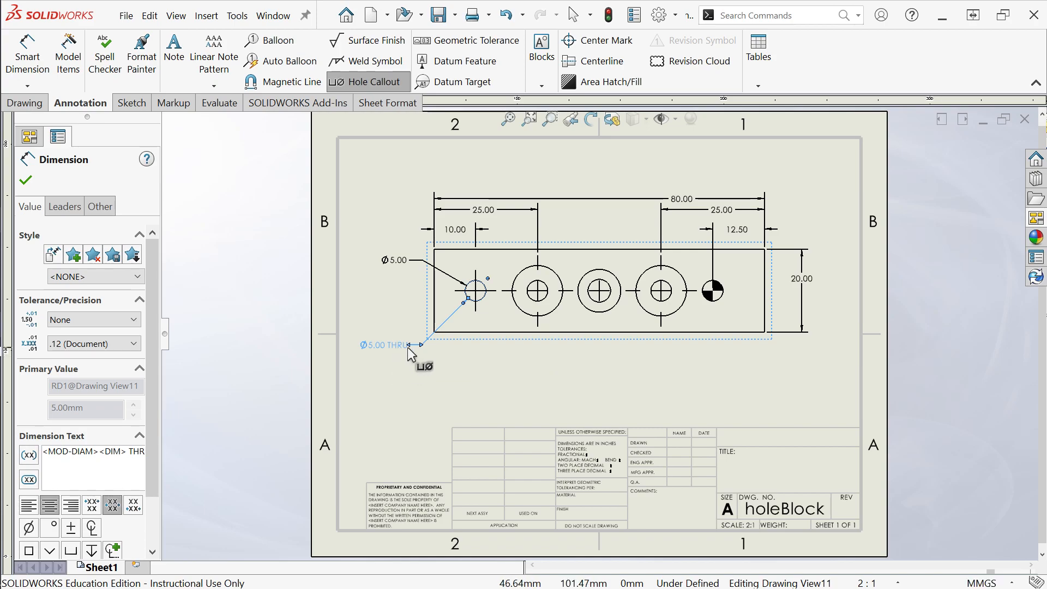
left_click(26, 180)
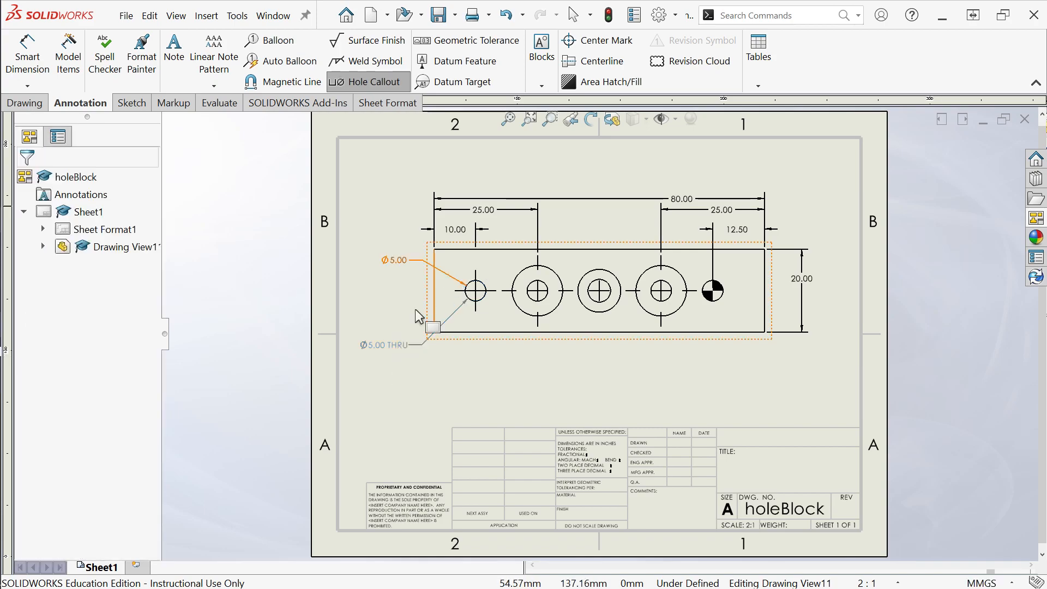
key("Escape")
left_click(395, 260)
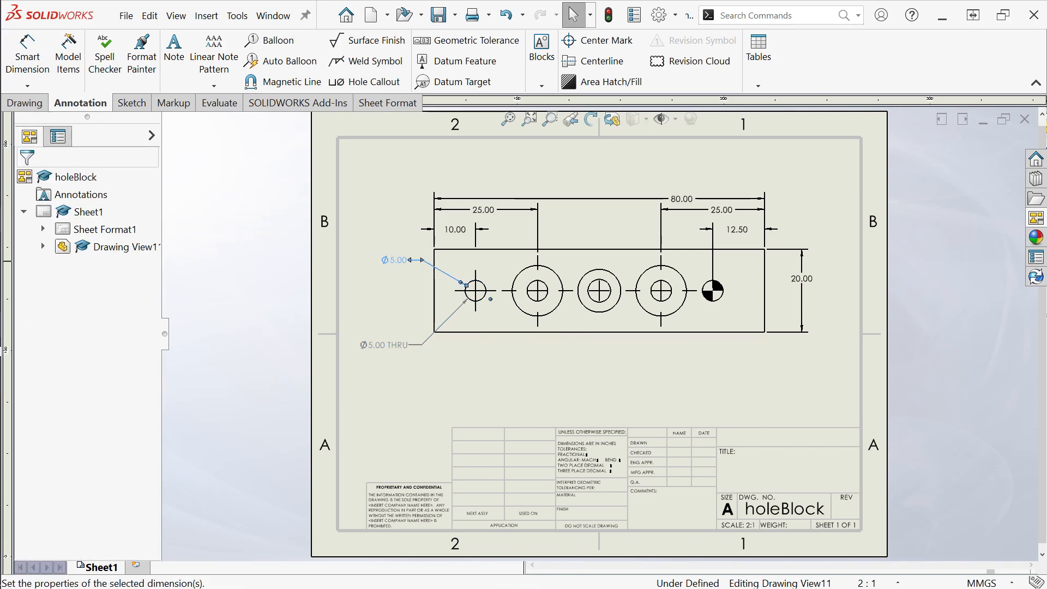
key("Delete")
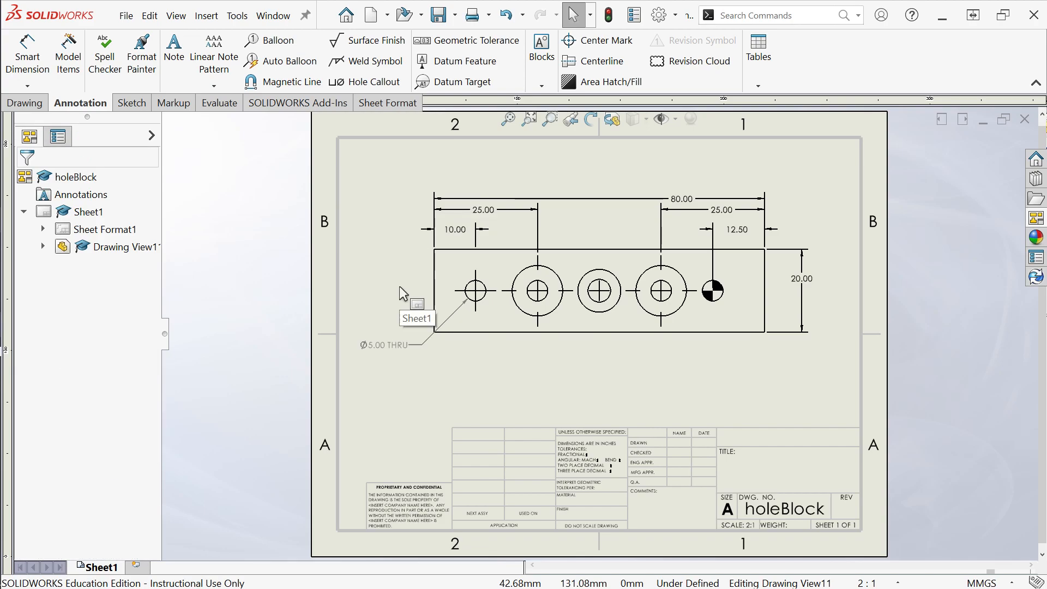
- Add hole callouts below the block for the left counterbored hole and the central countersunk hole
left_click(365, 82)
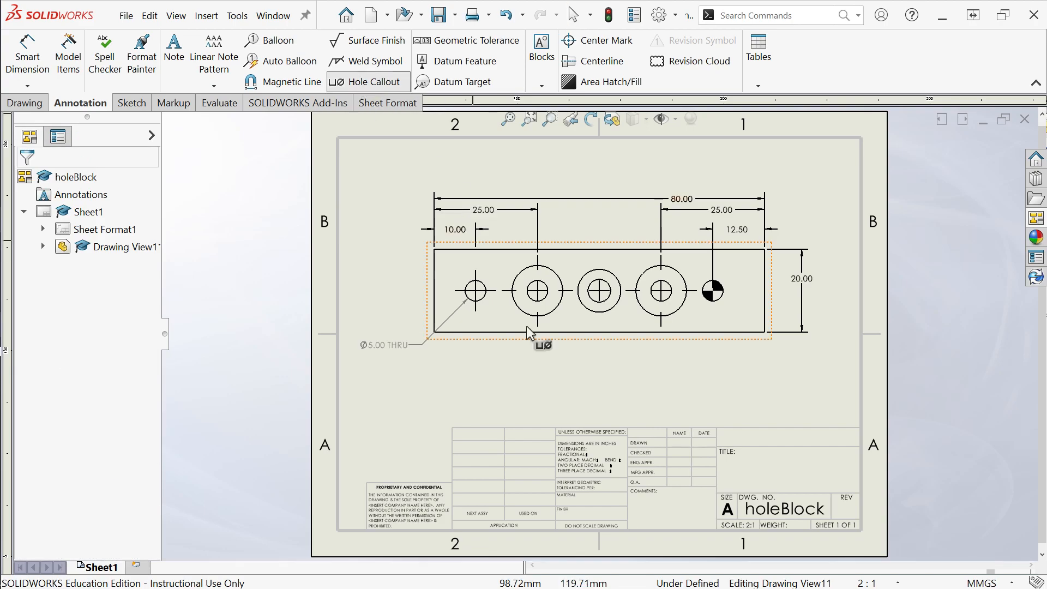
left_click(554, 310)
left_click(518, 372)
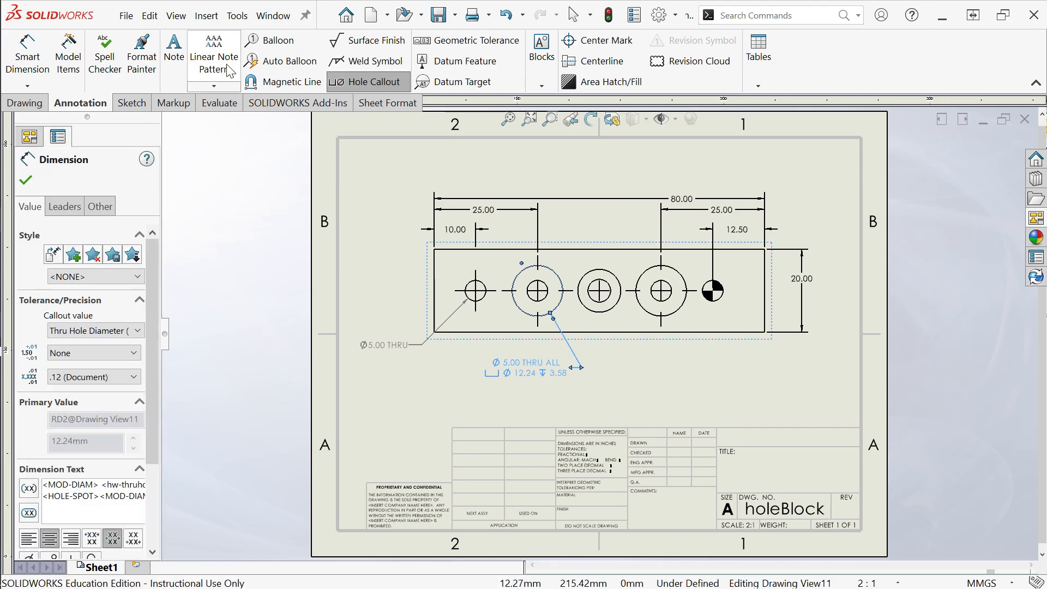
left_click(378, 83)
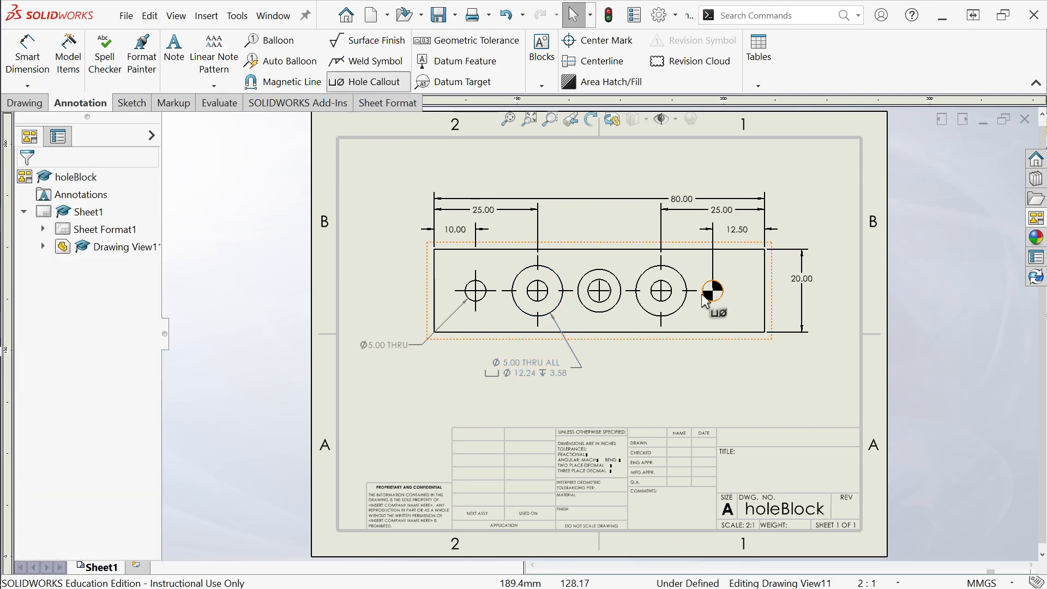
left_click(616, 306)
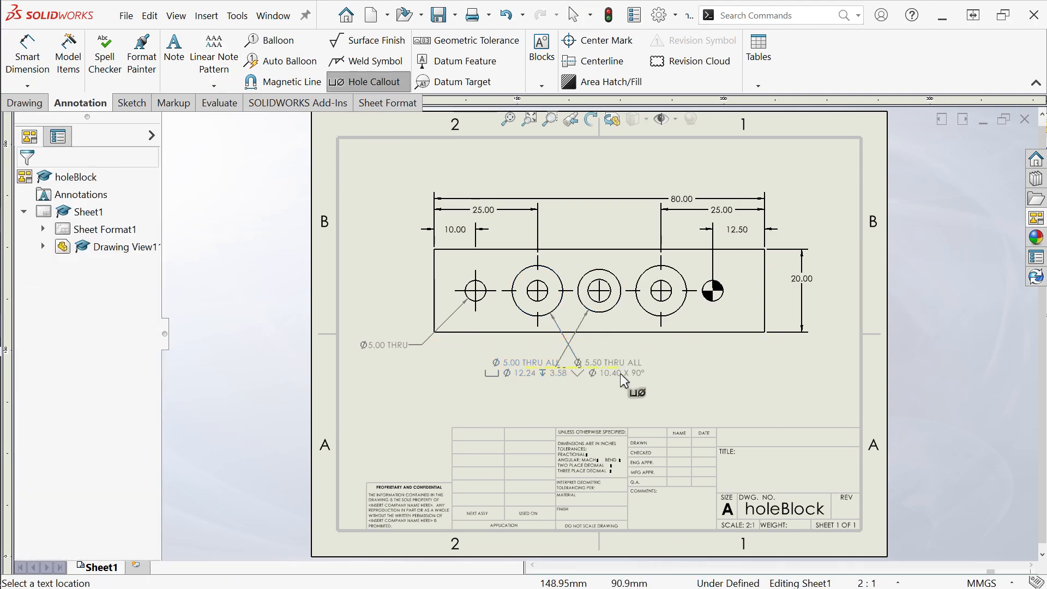
left_click(657, 397)
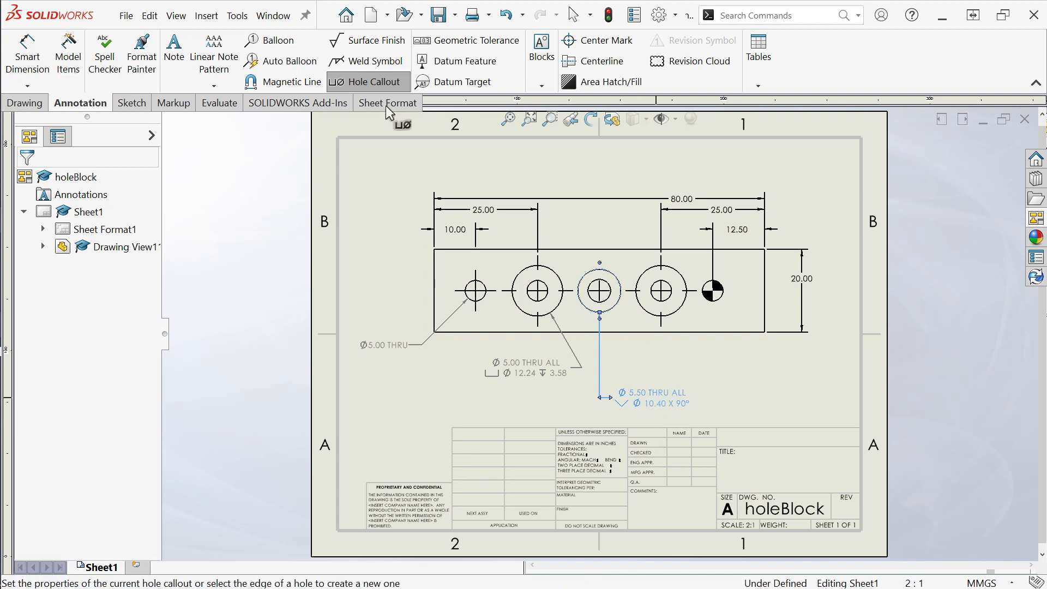
- Add hole callouts for the right shallow counterbored hole and the blind hole, placing their text below the block
left_click(678, 310)
left_click(717, 367)
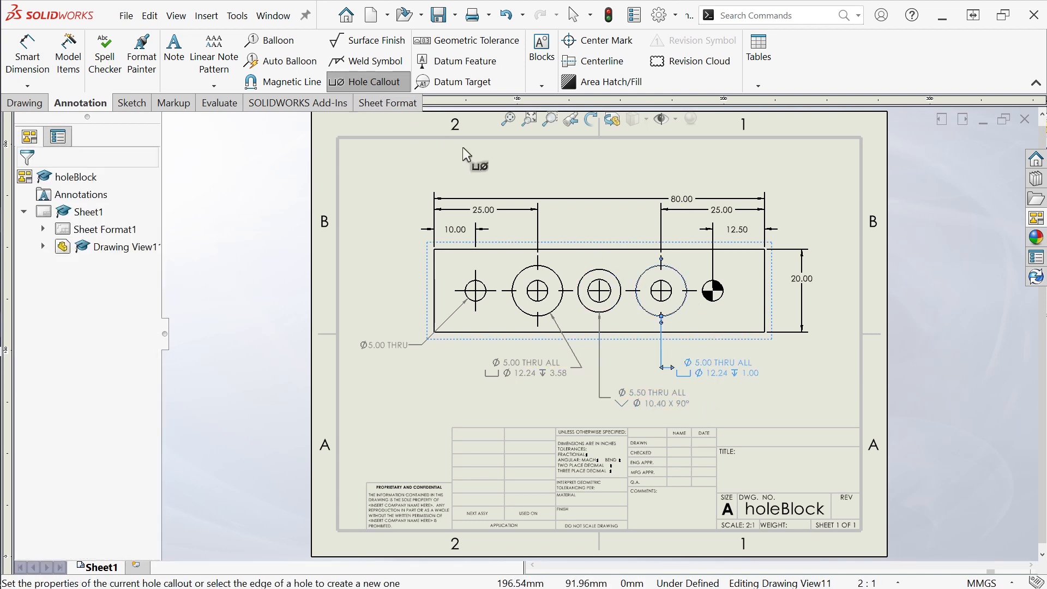
left_click(390, 83)
left_click(391, 85)
left_click(721, 296)
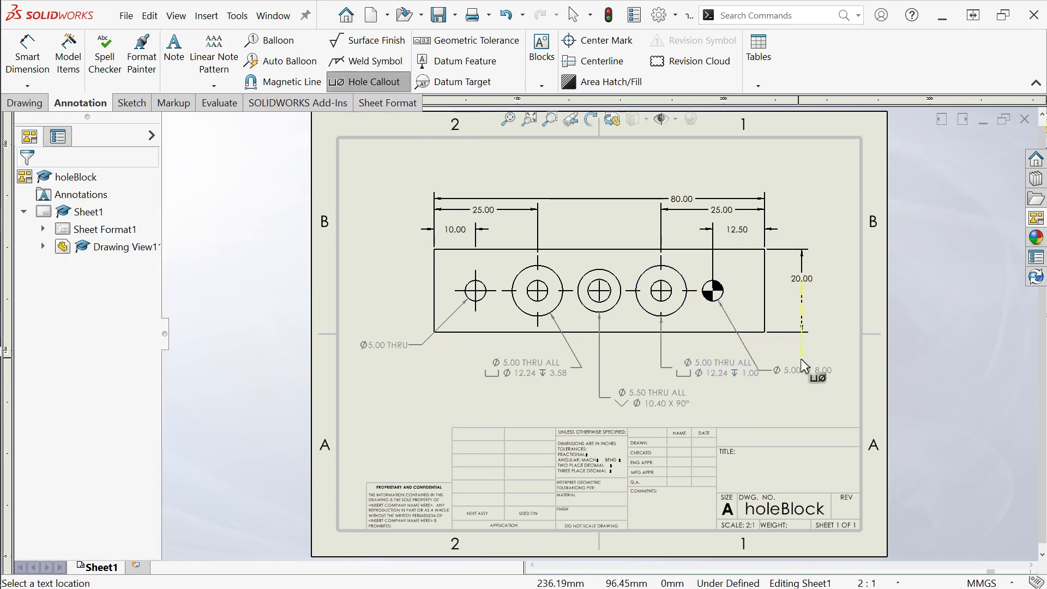
left_click(815, 355)
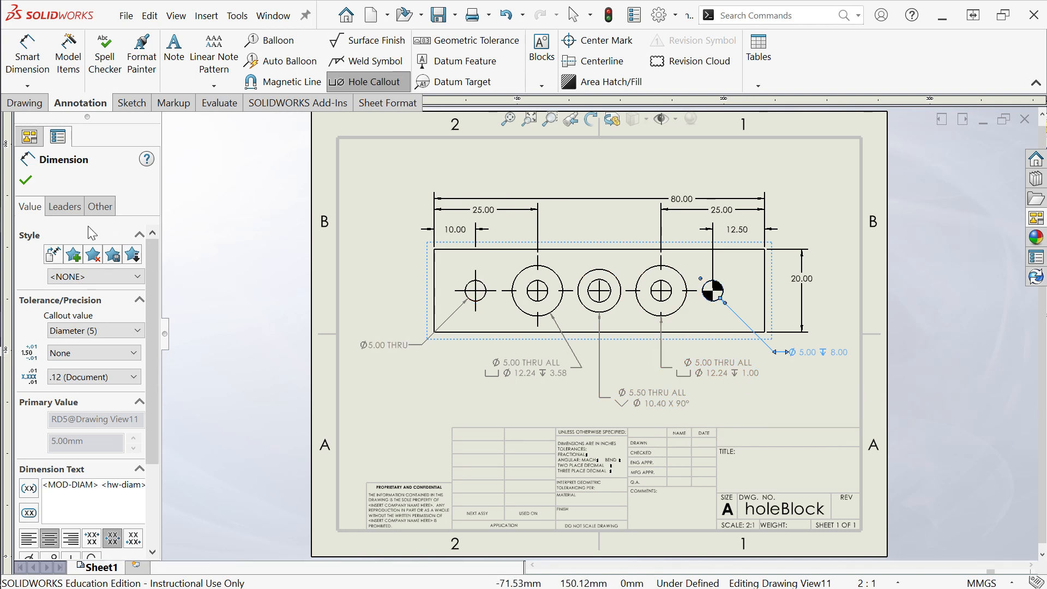
left_click(28, 180)
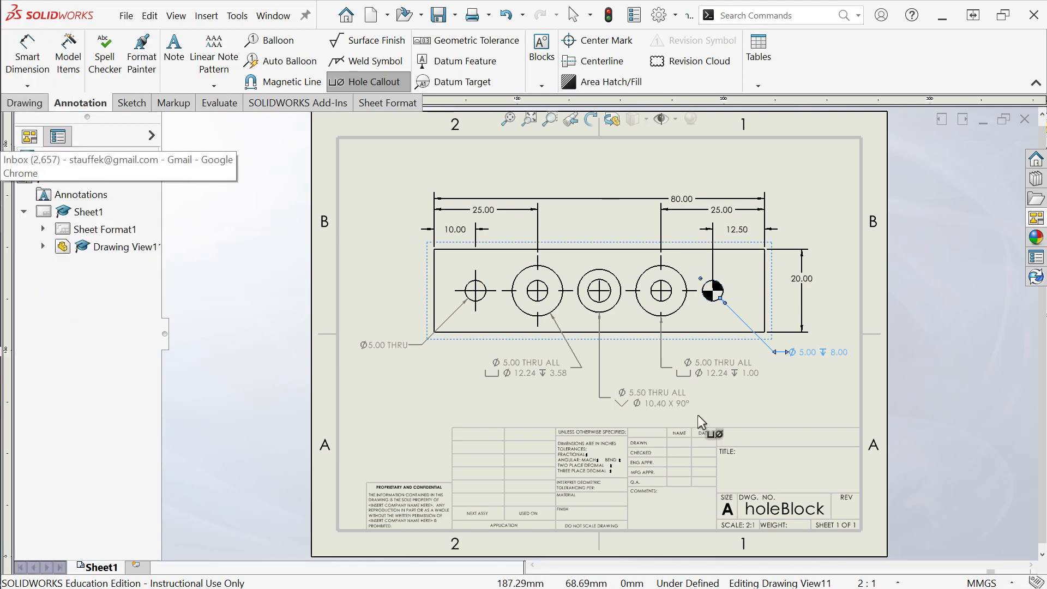
- Save the drawing as holeBlock.SLDDRW in the EGR105 folder
left_click(455, 15)
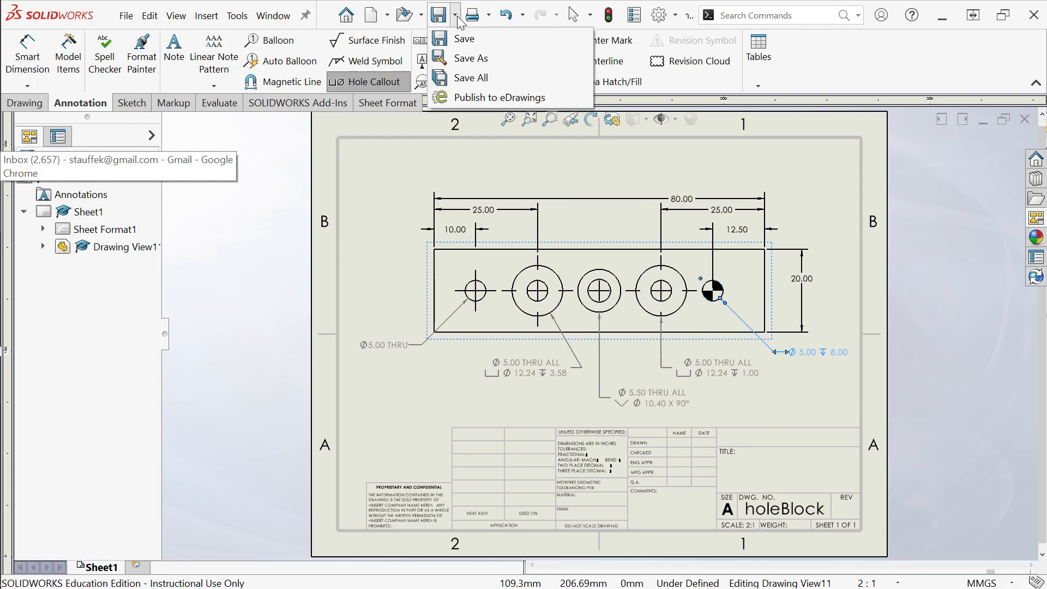
left_click(457, 54)
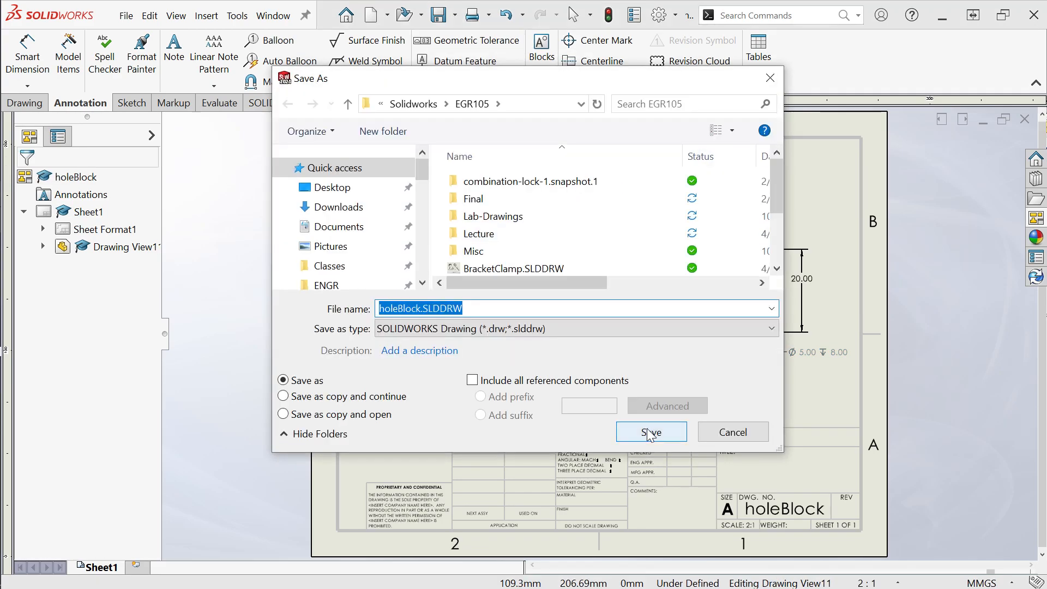
left_click(654, 432)
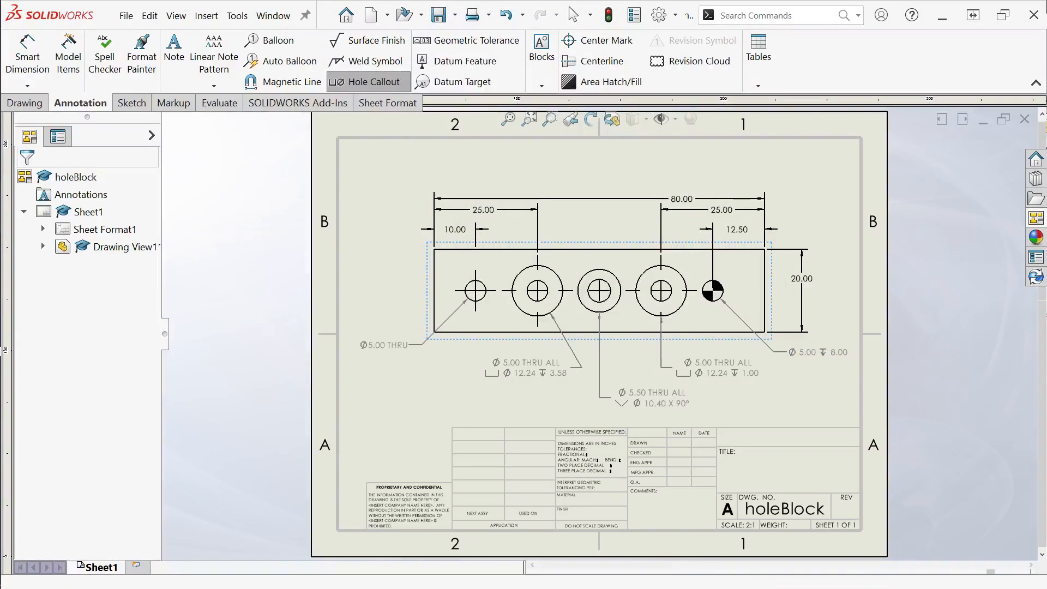